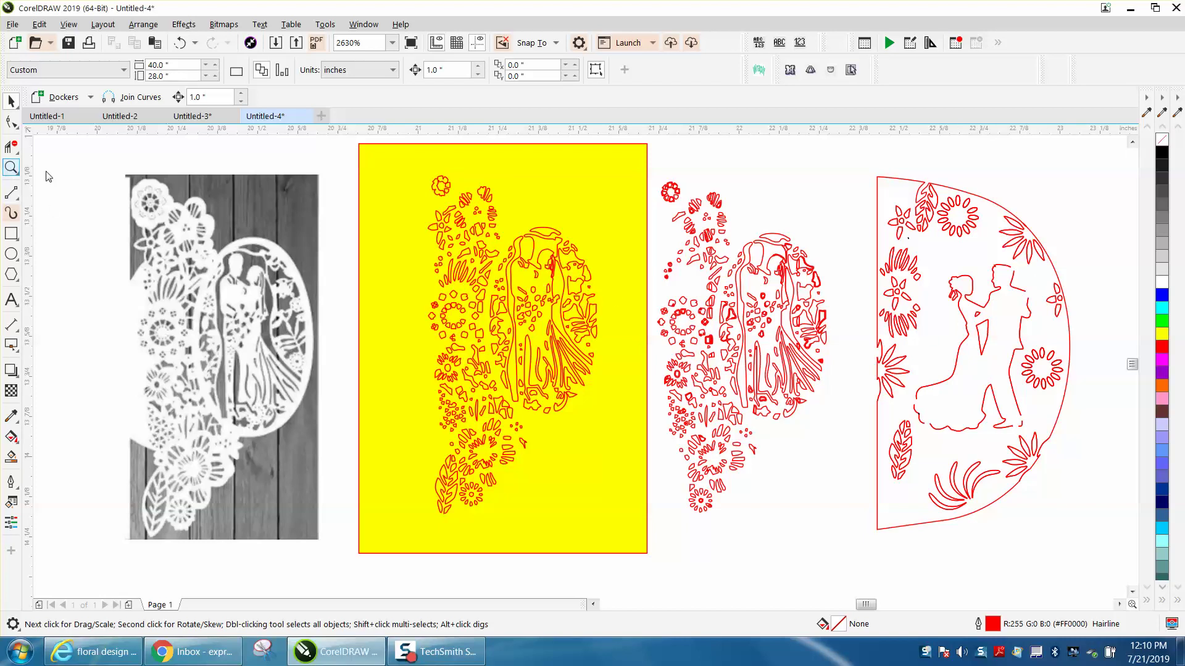
Zoom in on the wedding figure and inspect the red curve's nodes, then zoom back out
left_click(12, 168)
left_click_drag(536, 257, 580, 286)
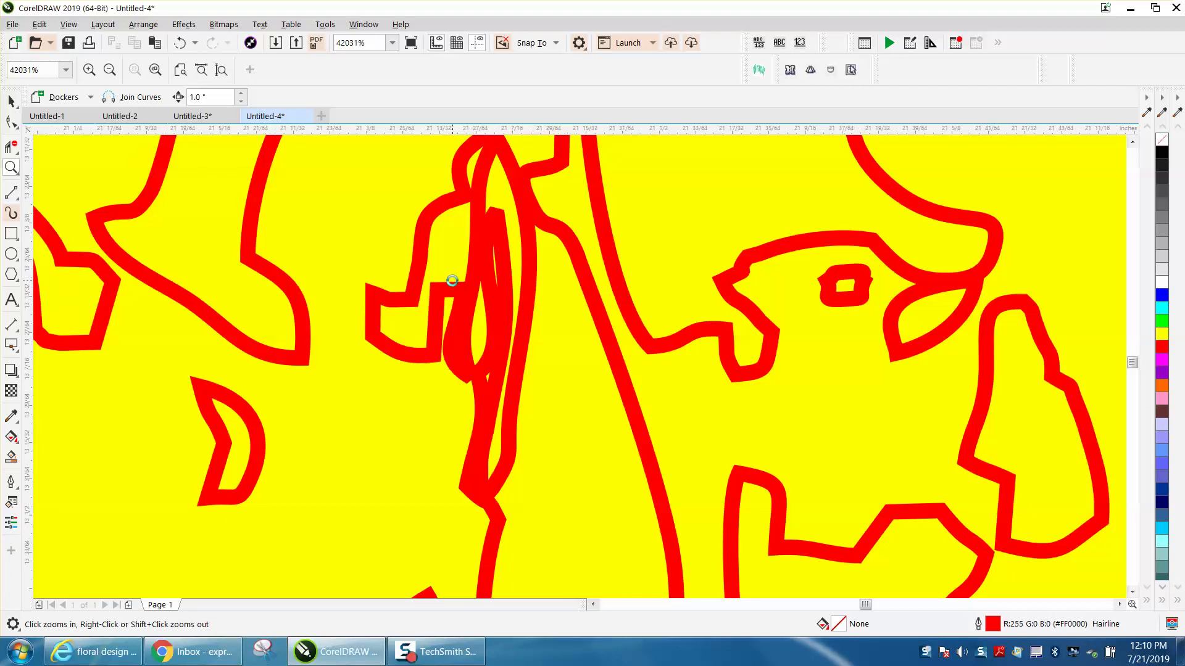
scroll(454, 280, "down", 2)
scroll(476, 280, "down", 1)
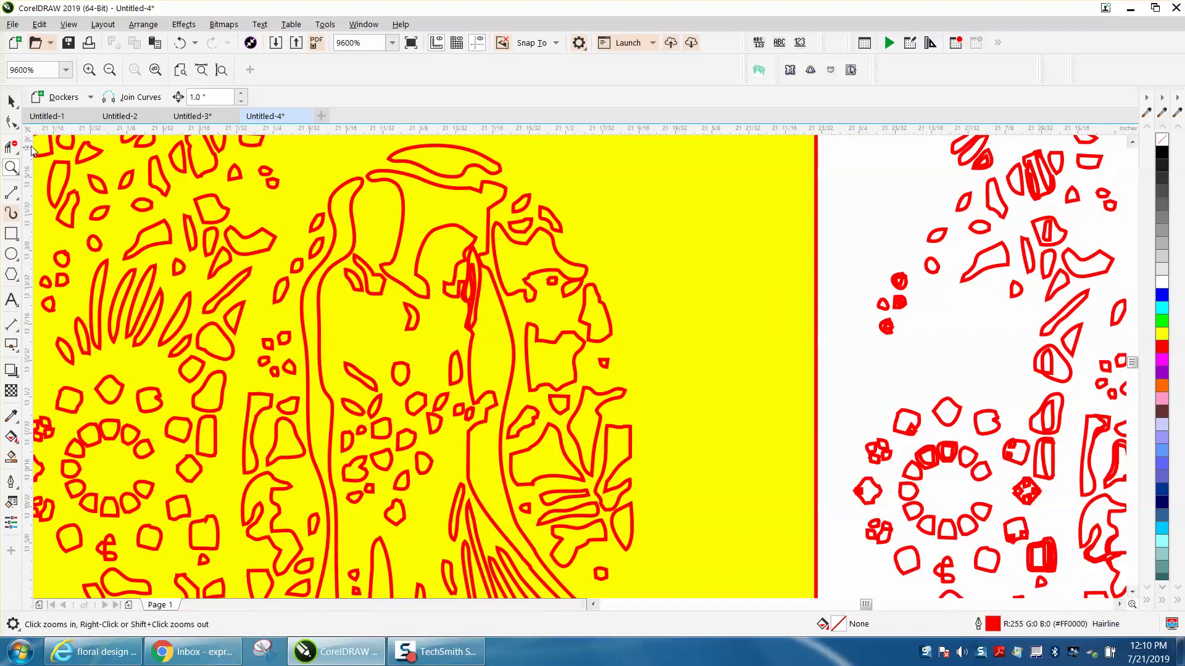
left_click(11, 122)
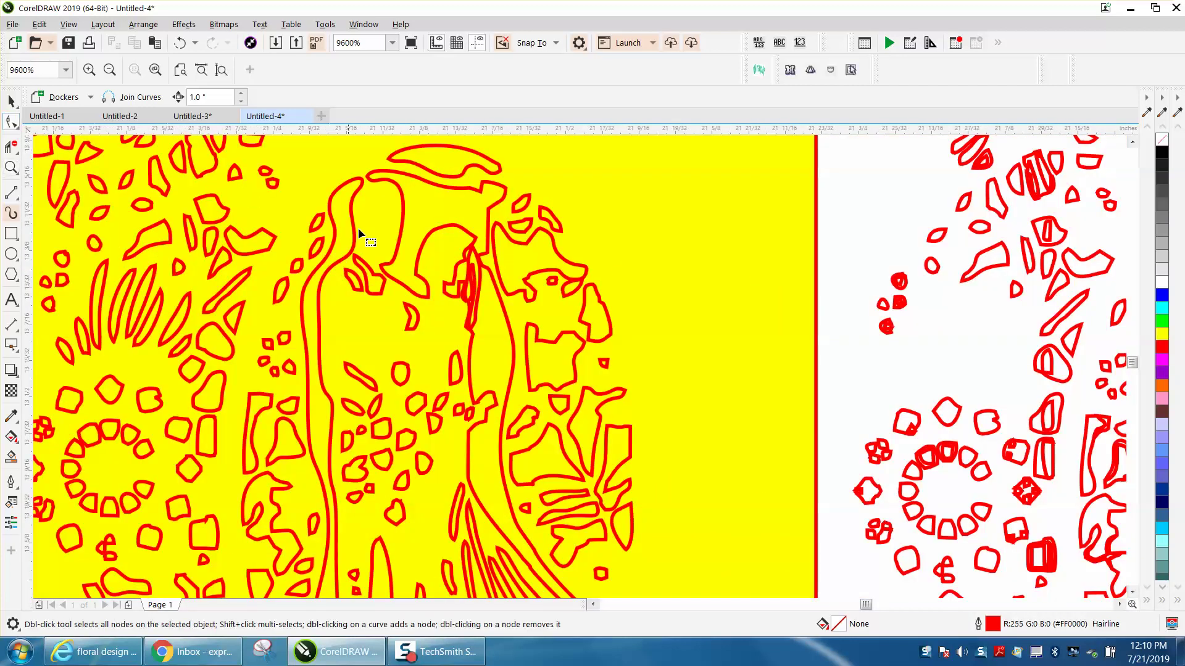
left_click(474, 271)
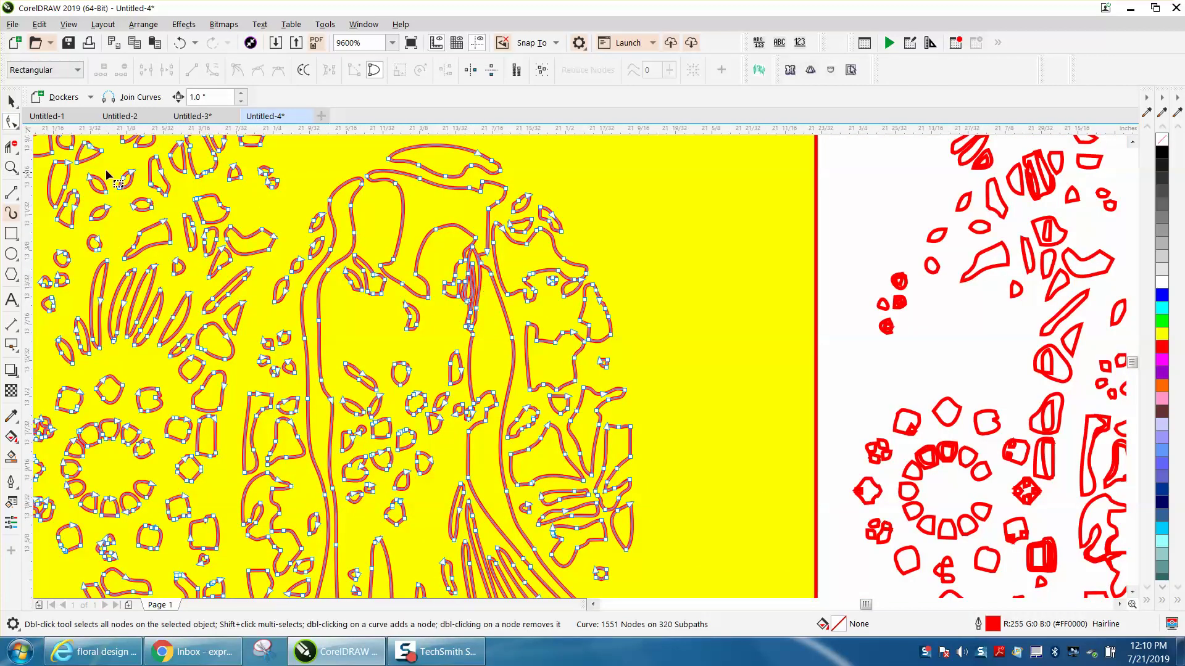
left_click(11, 168)
right_click(664, 289)
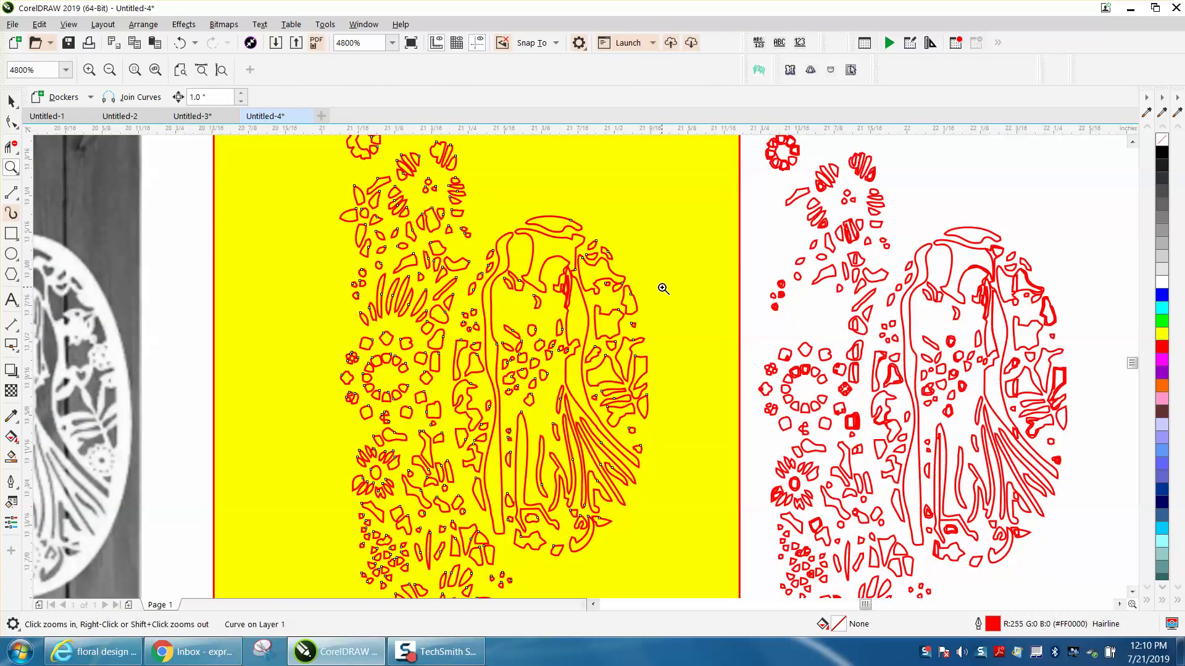
right_click(660, 287)
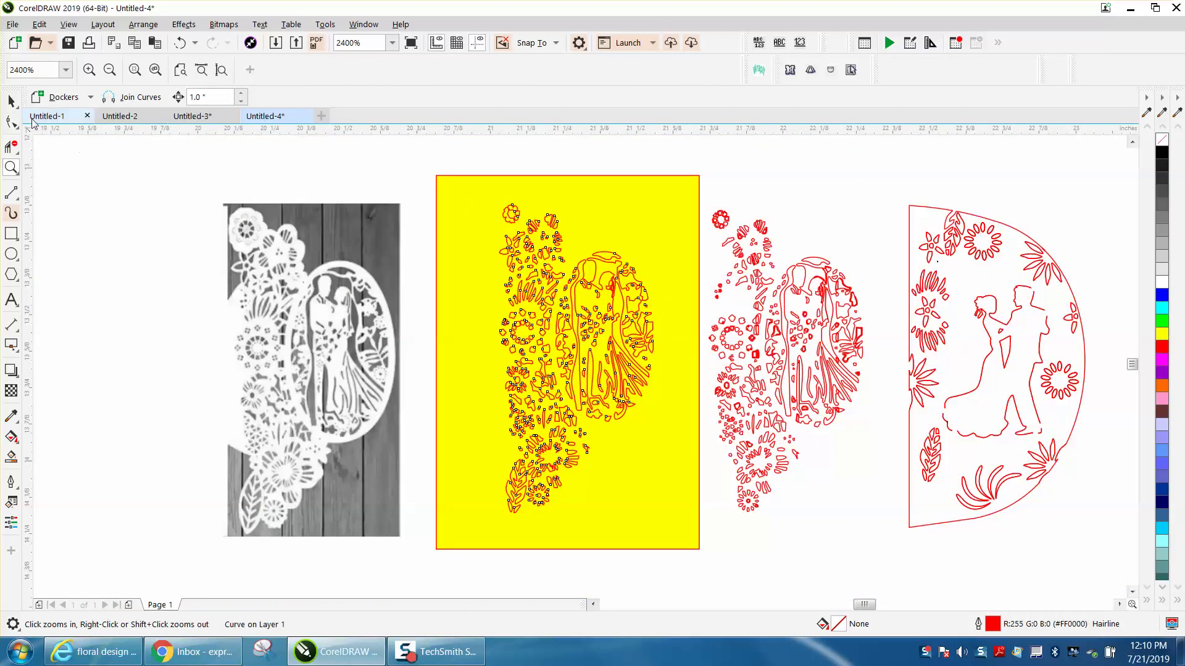
left_click(11, 100)
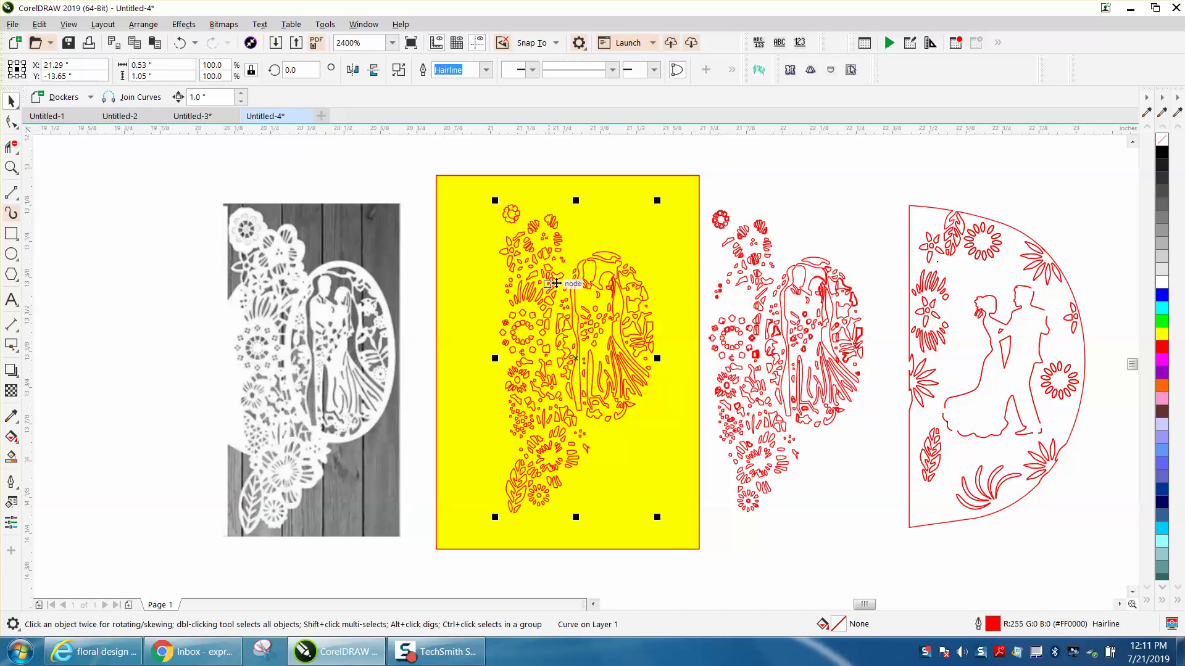
Zoom to the yellow panel and marquee-select all pieces of the wedding figure
left_click(11, 167)
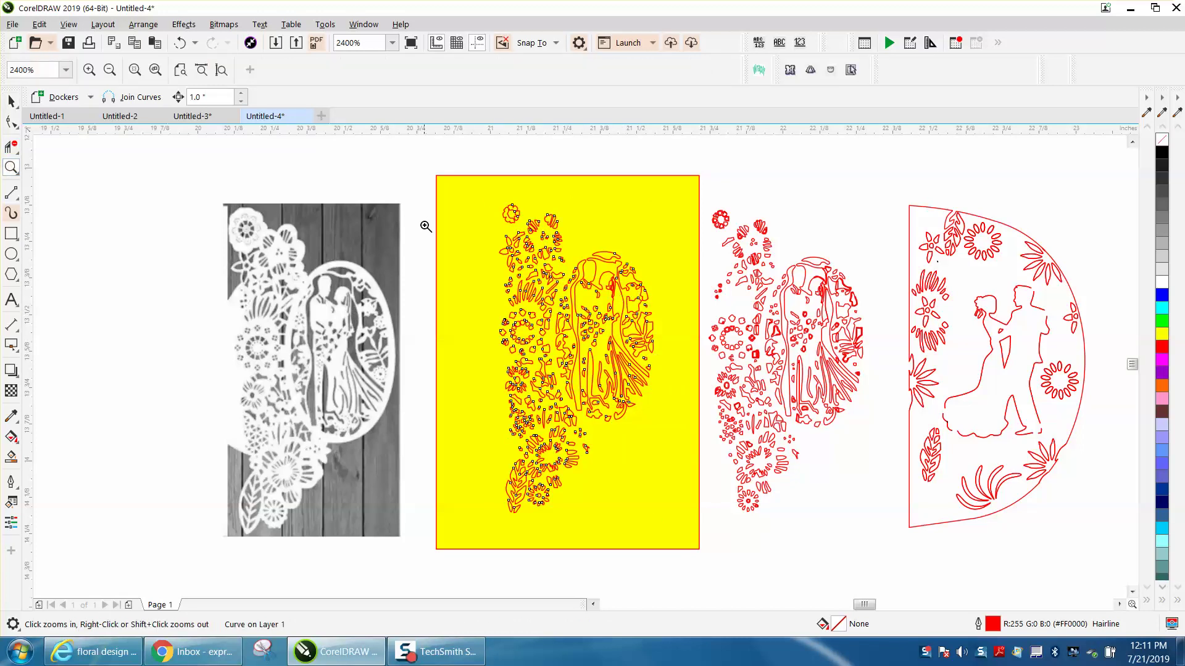
left_click_drag(432, 181, 746, 556)
left_click(10, 101)
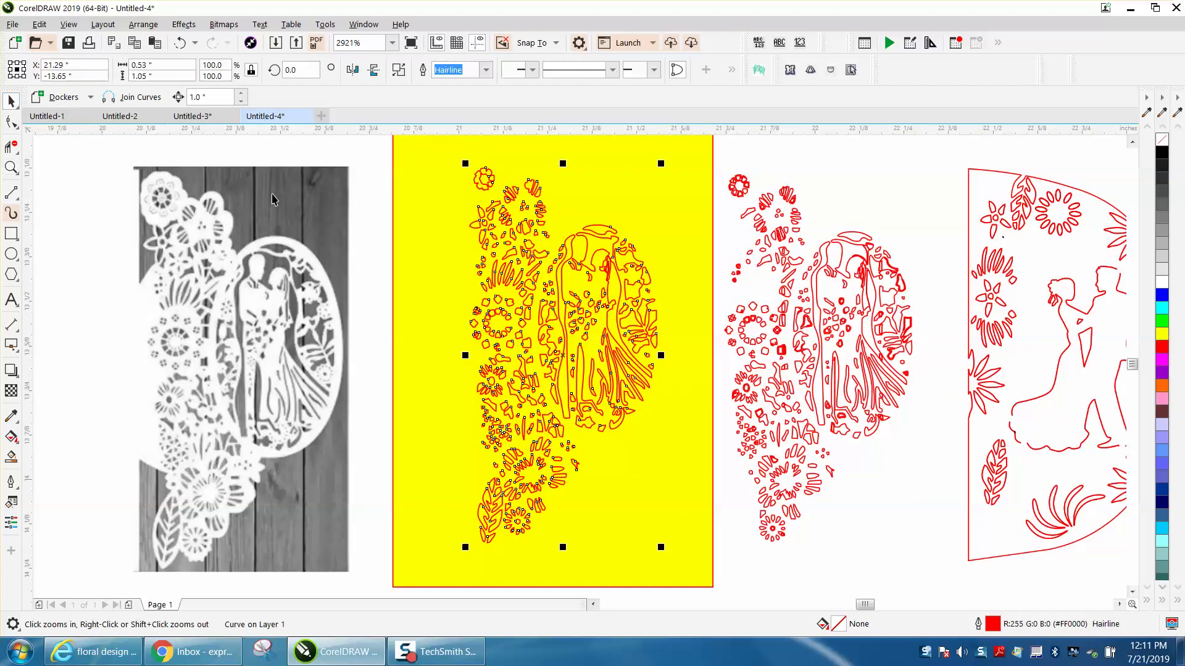
left_click(382, 199)
scroll(393, 201, "down", 1)
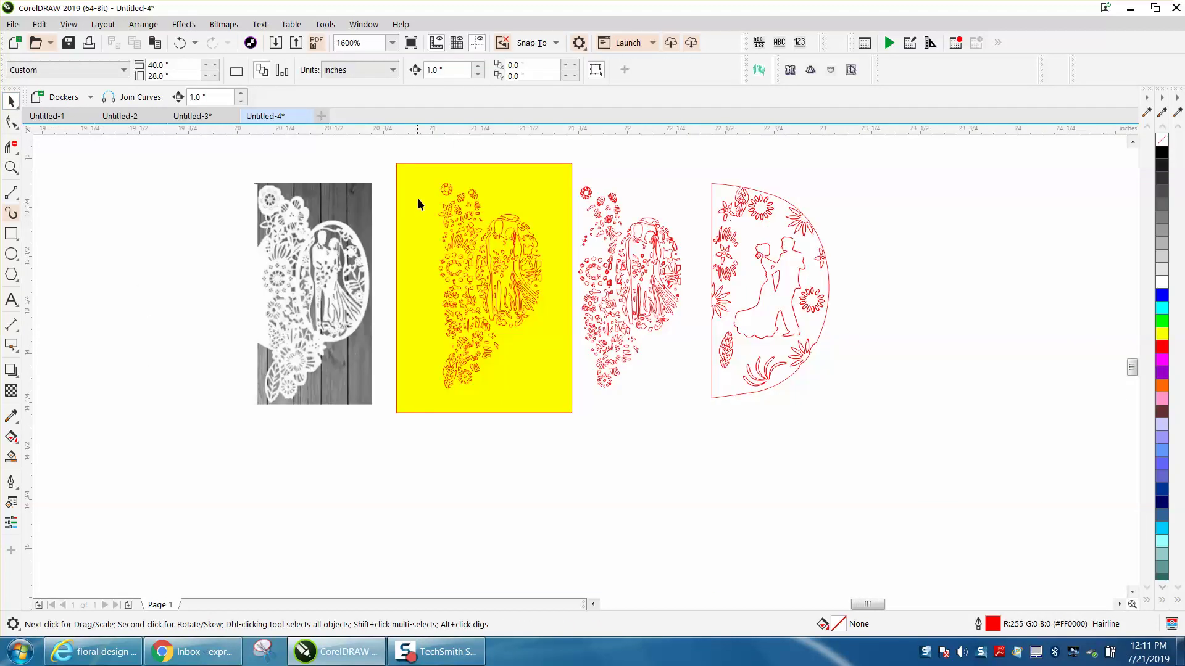
left_click_drag(552, 389, 561, 415)
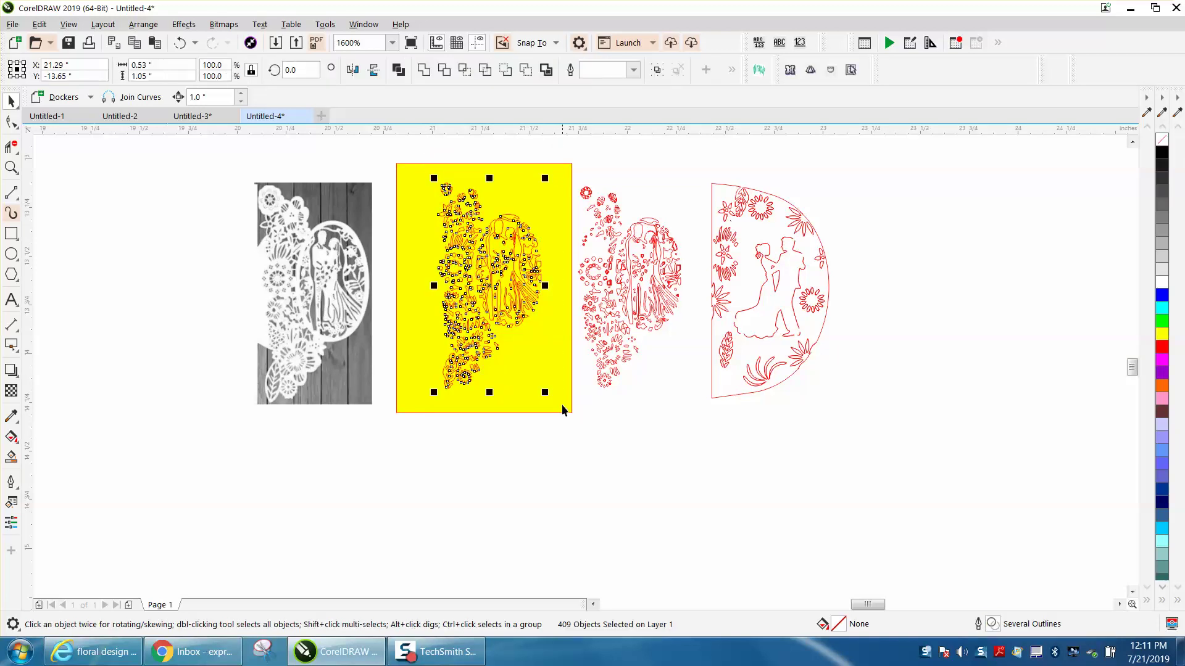
Try Create Boundary on the pieces, undo it, and give their outlines black
left_click(546, 70)
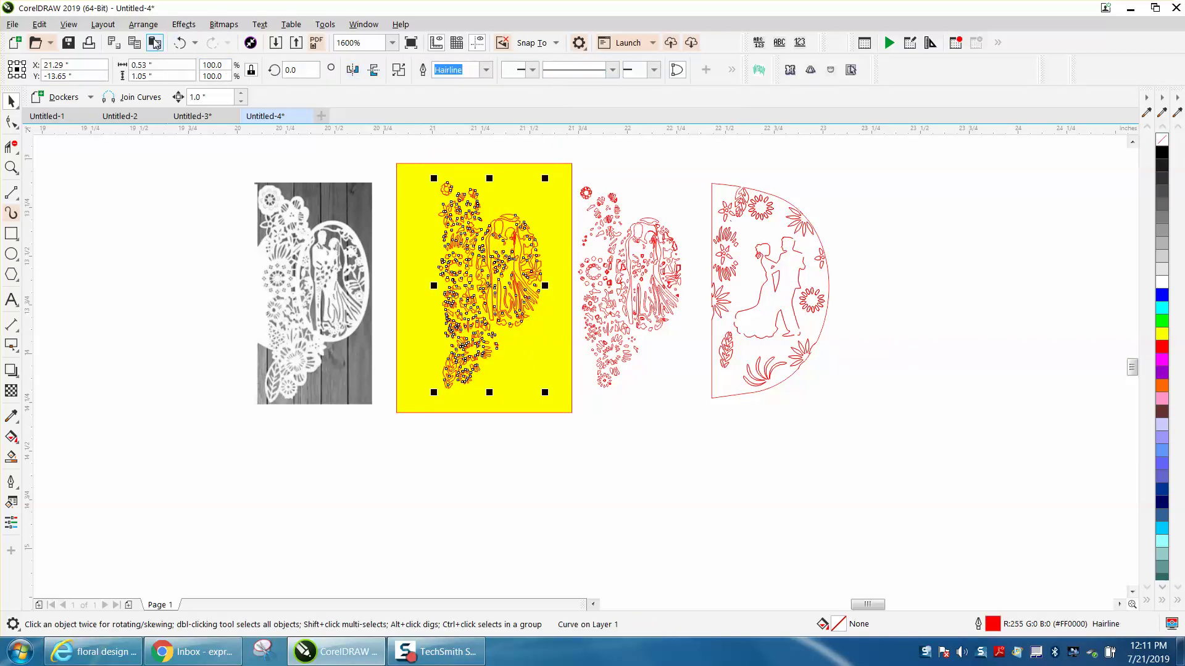
left_click(181, 43)
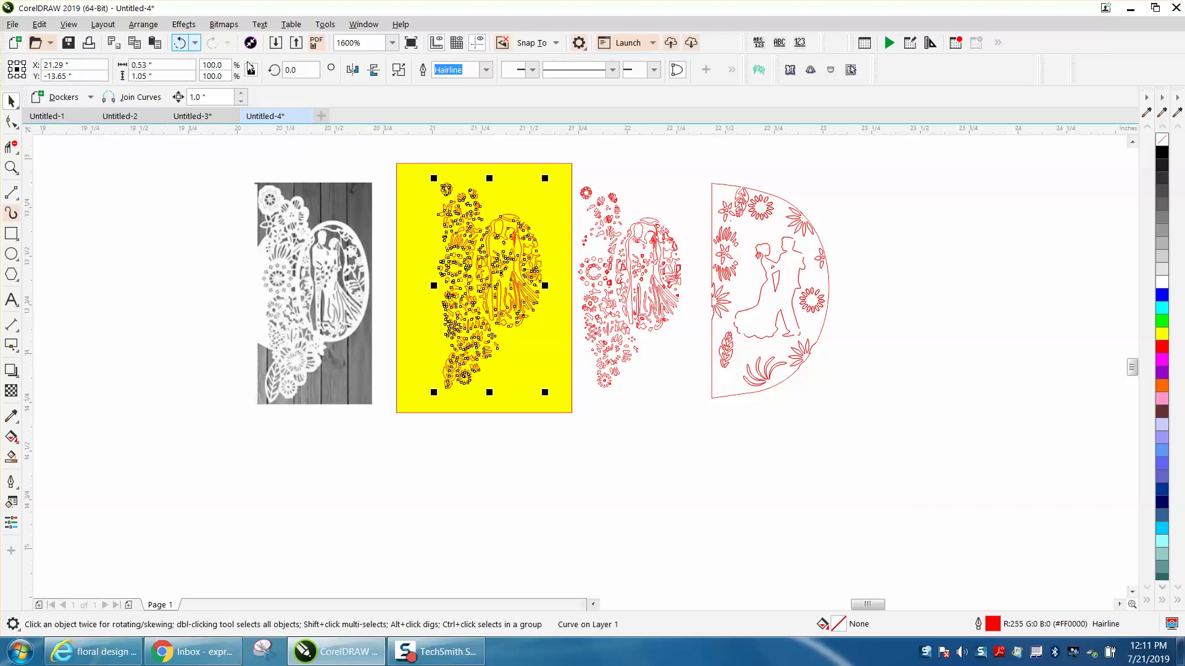
right_click(1163, 154)
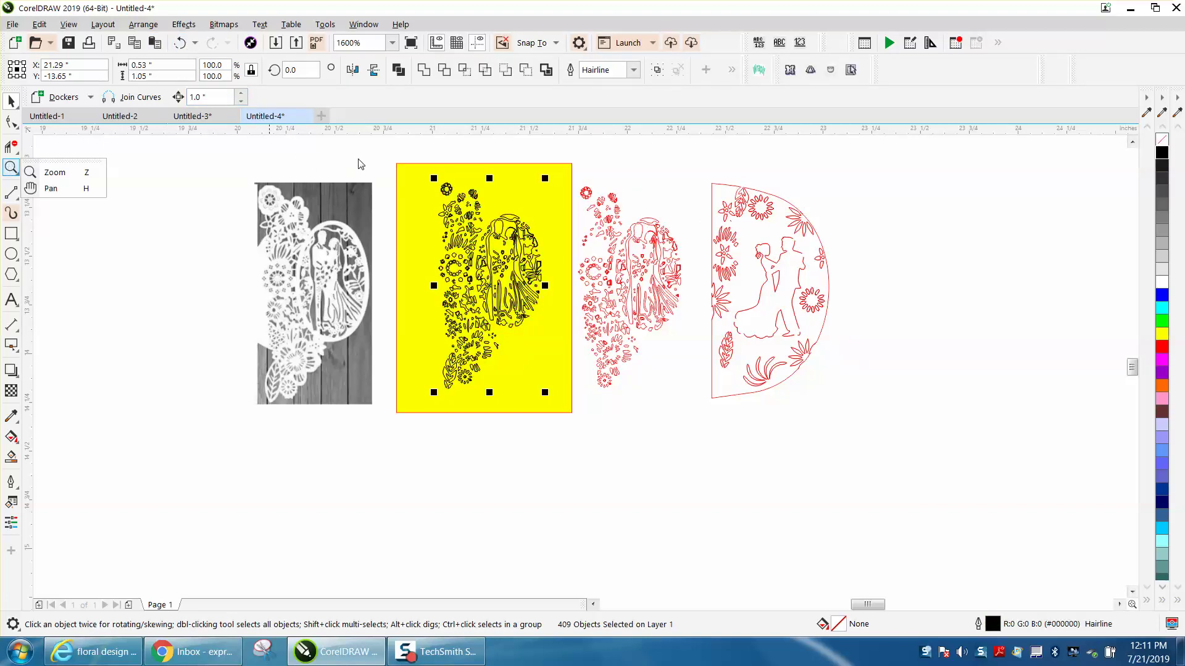
Zoom back in on the yellow panel and Combine the 409 pieces into one curve
left_click(11, 167)
left_click_drag(417, 168, 695, 447)
left_click(11, 101)
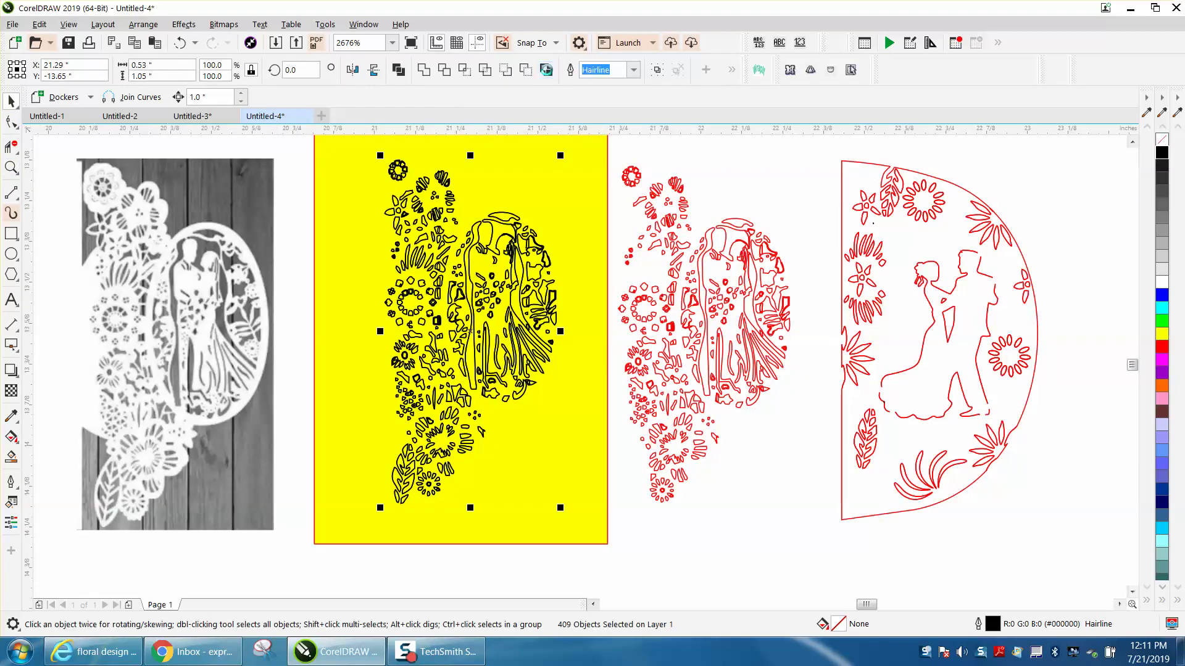
left_click(546, 70)
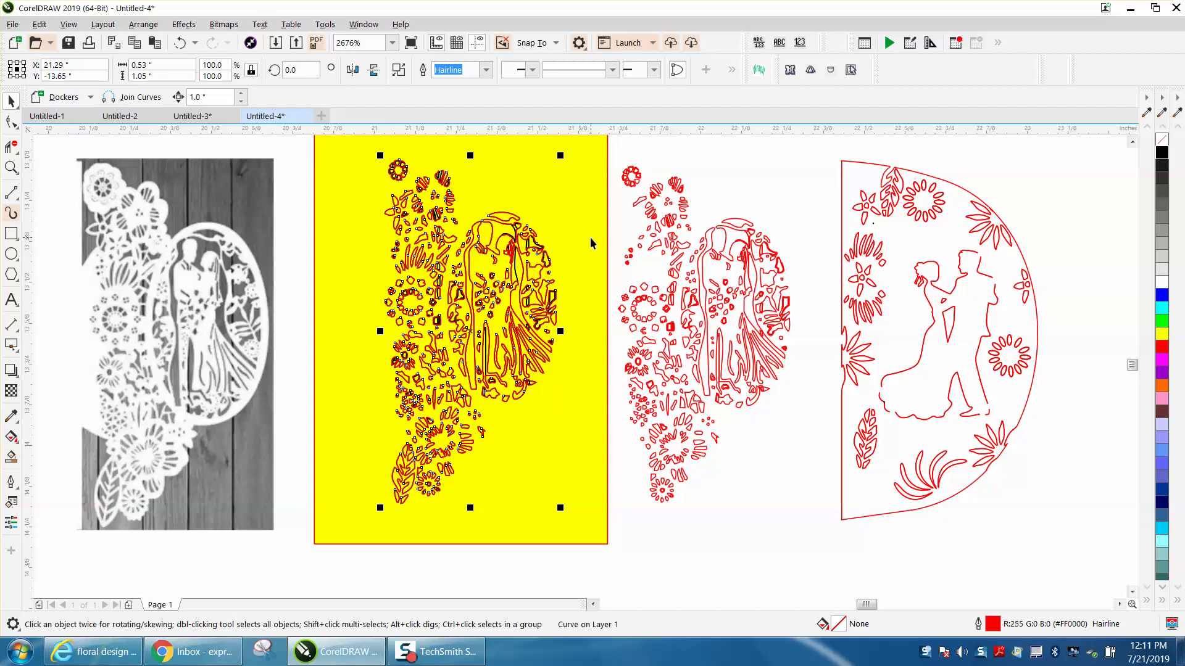
Apply a 1-step, 0.02-inch contour around the combined wedding design, then close the Contour docker
left_click(144, 25)
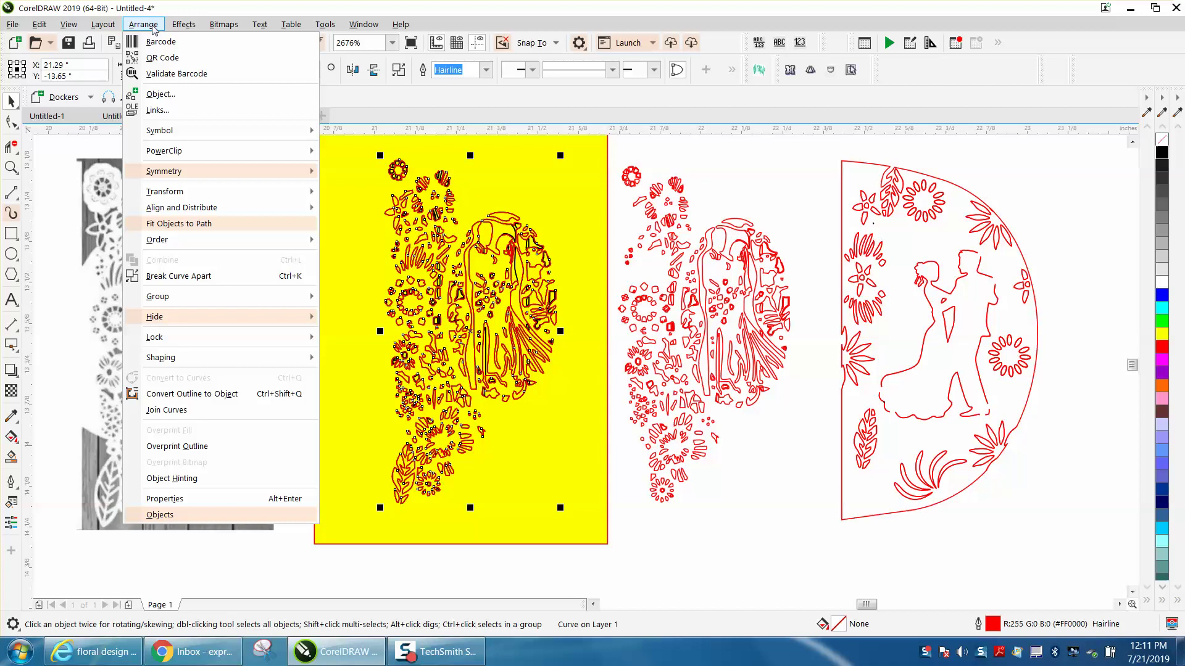
mouse_move(184, 24)
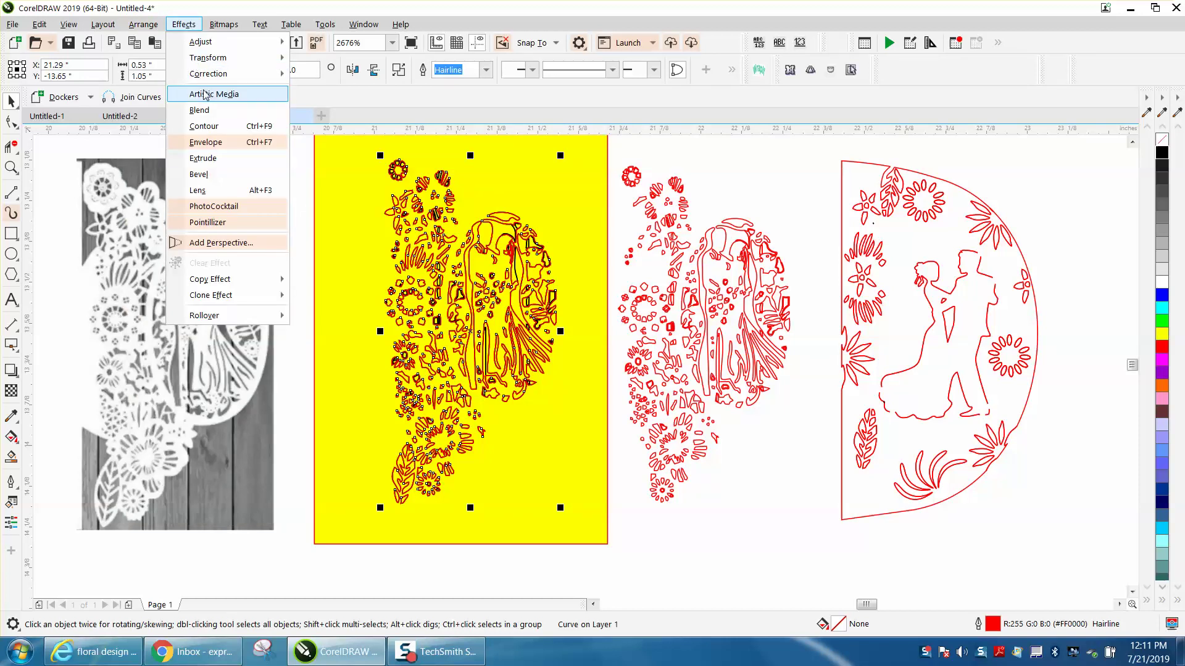
left_click(209, 126)
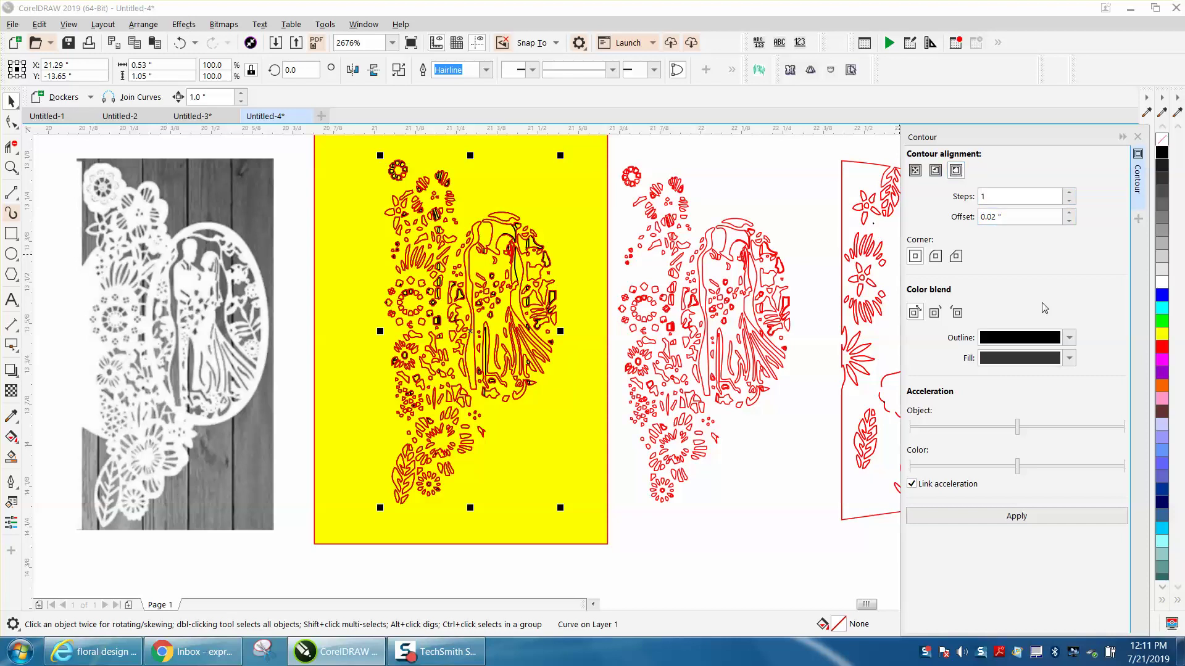
left_click(1023, 517)
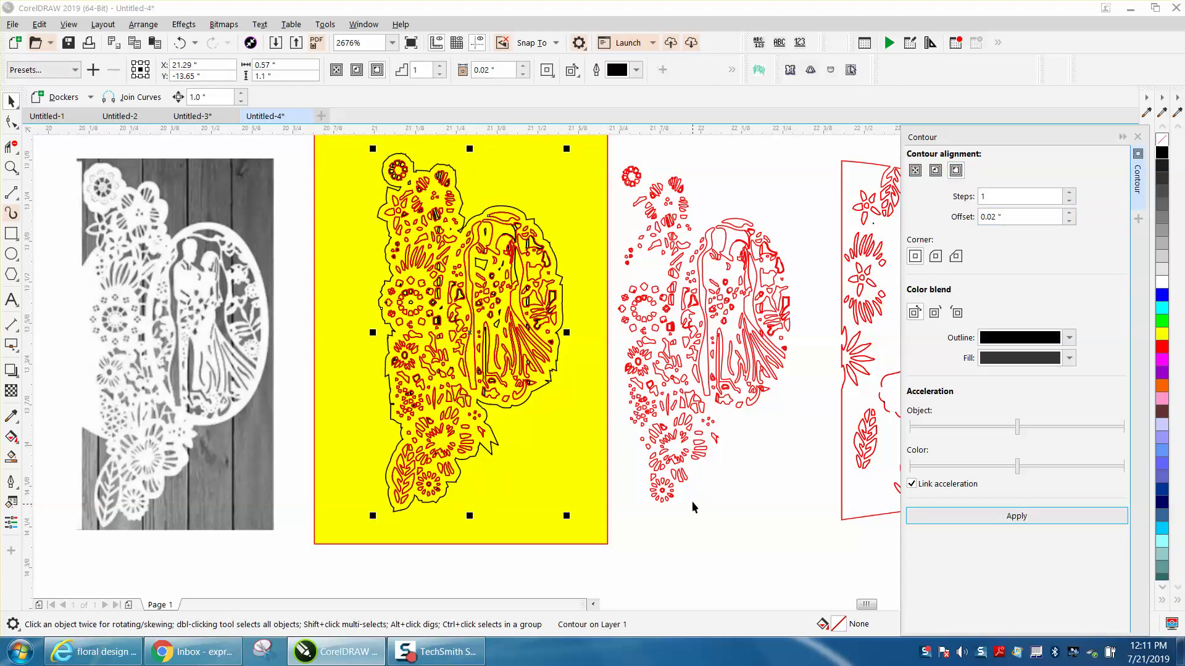
left_click(1138, 137)
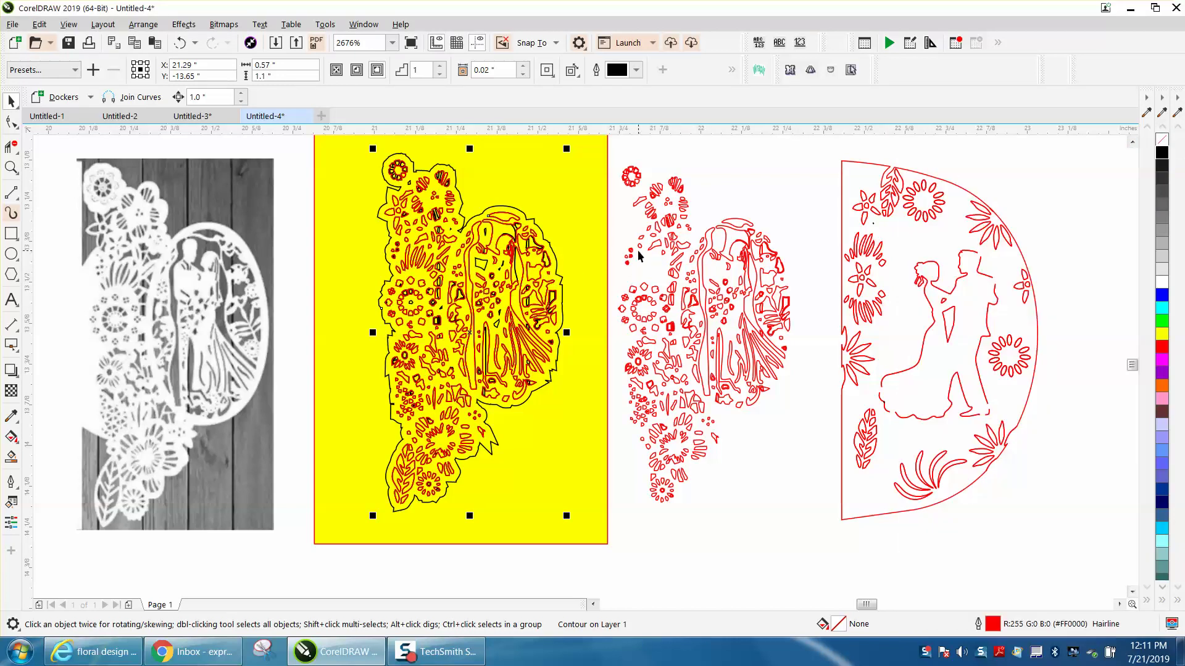
Zoom out and move the wedding photo further left
scroll(415, 257, "down", 2)
key("ctrl+v")
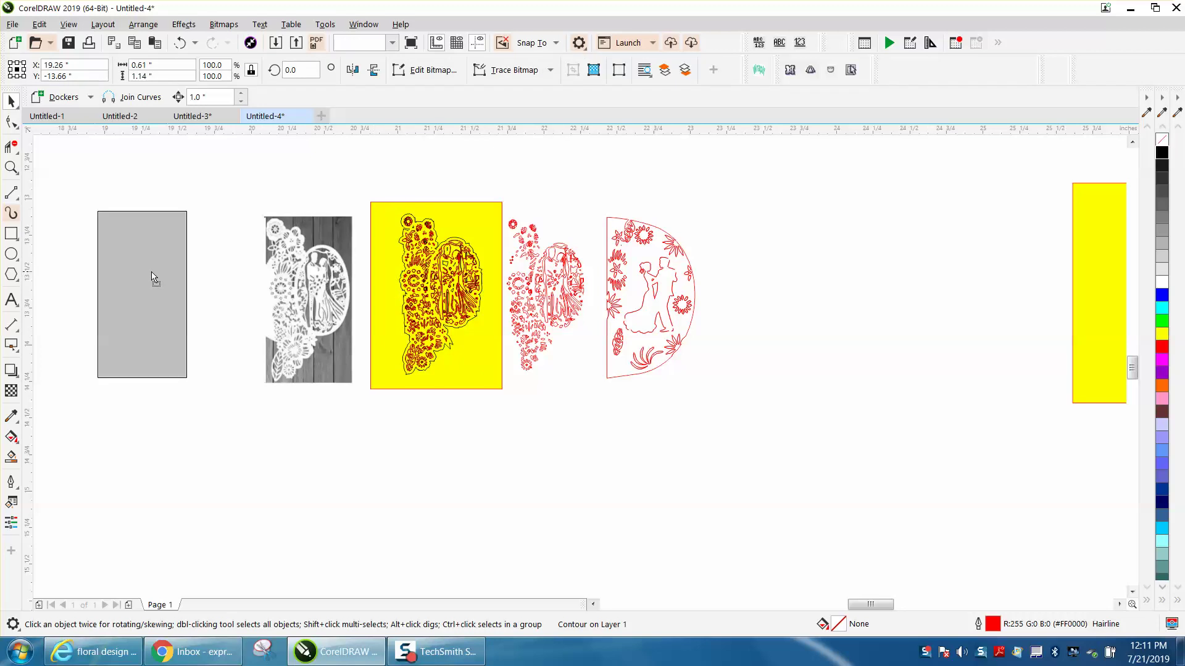
left_click_drag(154, 277, 139, 277)
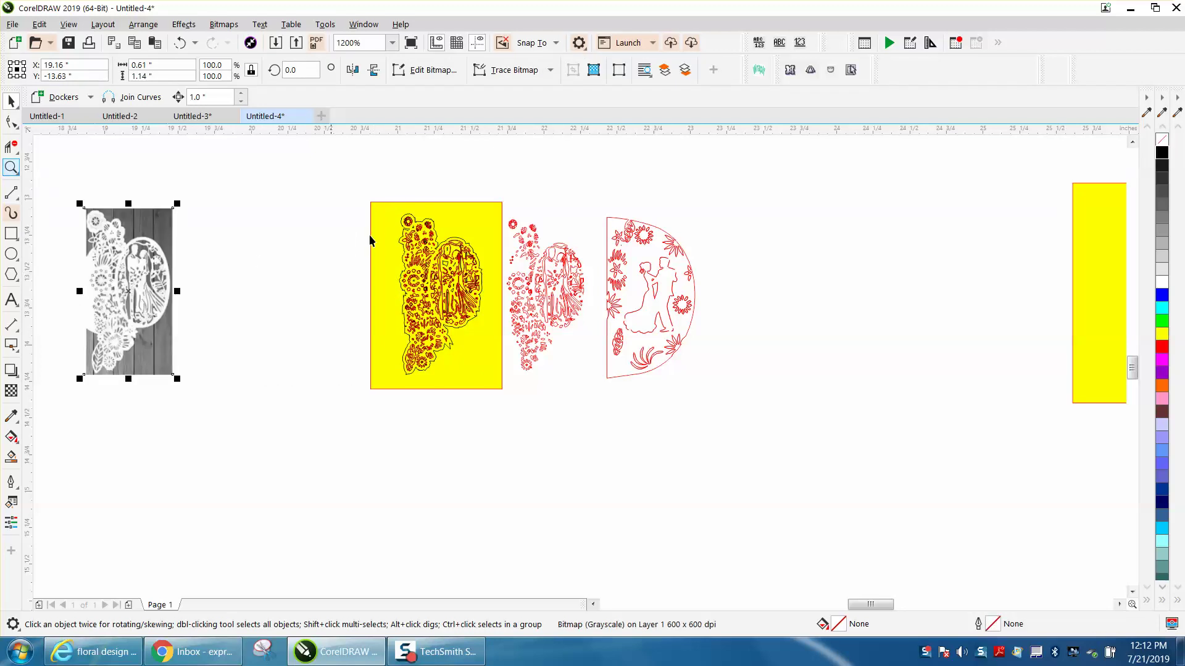
Nudge the contoured design 1 inch left and select the black artwork on the yellow panel
key("z")
left_click_drag(350, 202, 605, 409)
left_click(11, 100)
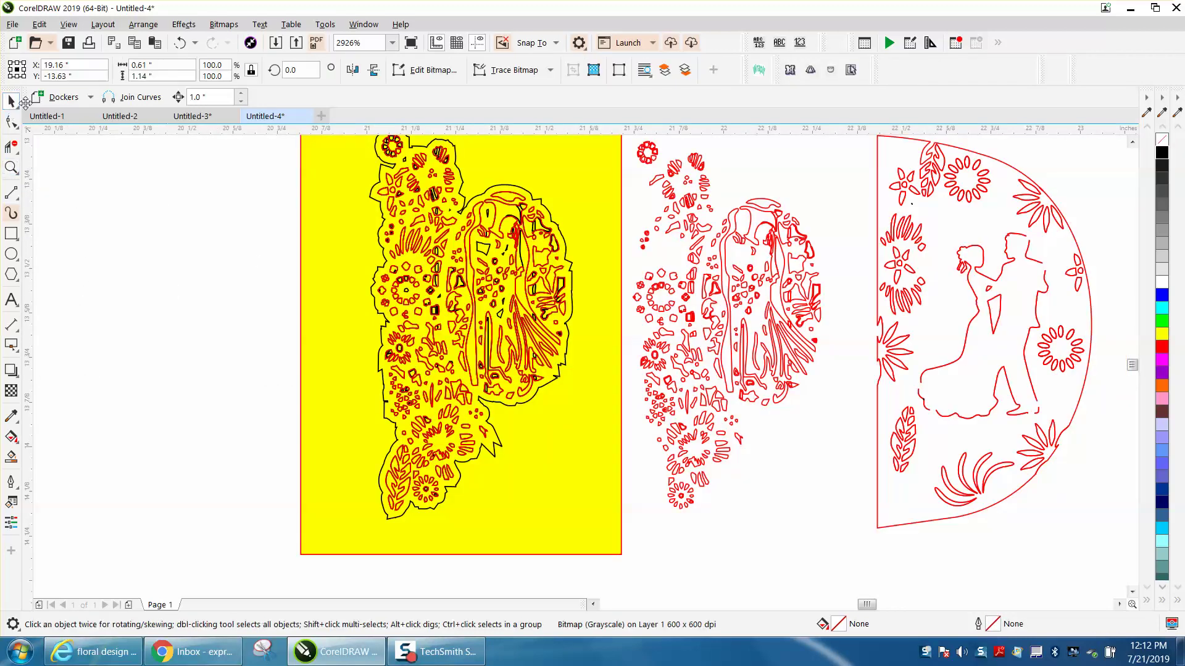
left_click(371, 189)
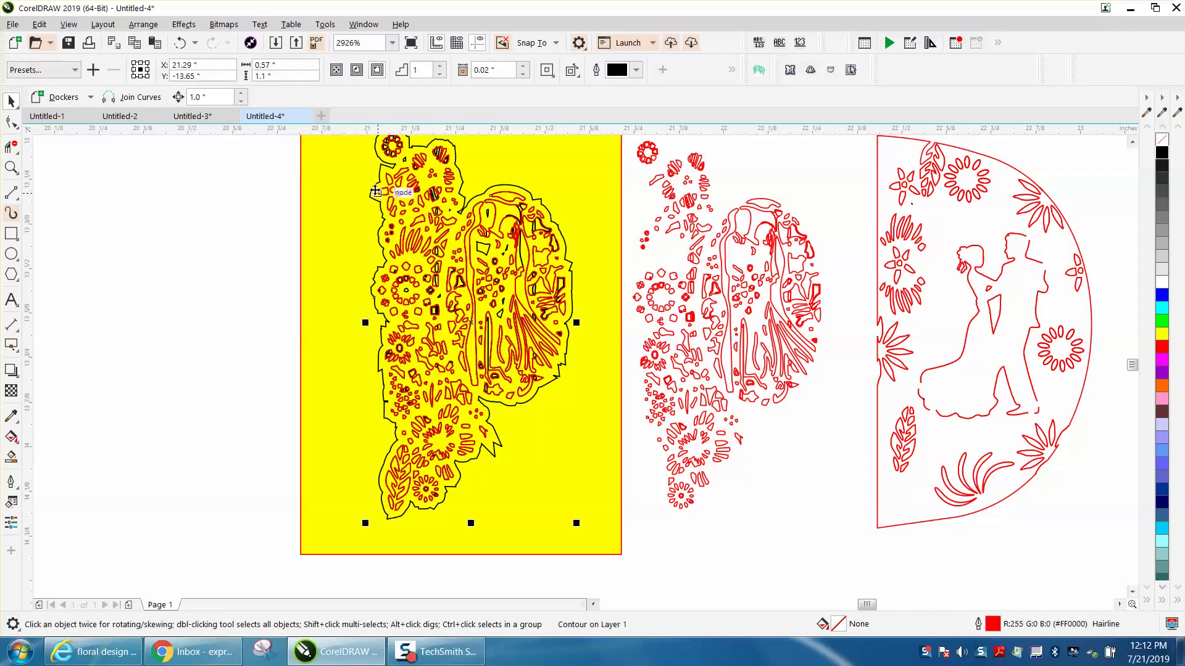
key("Left")
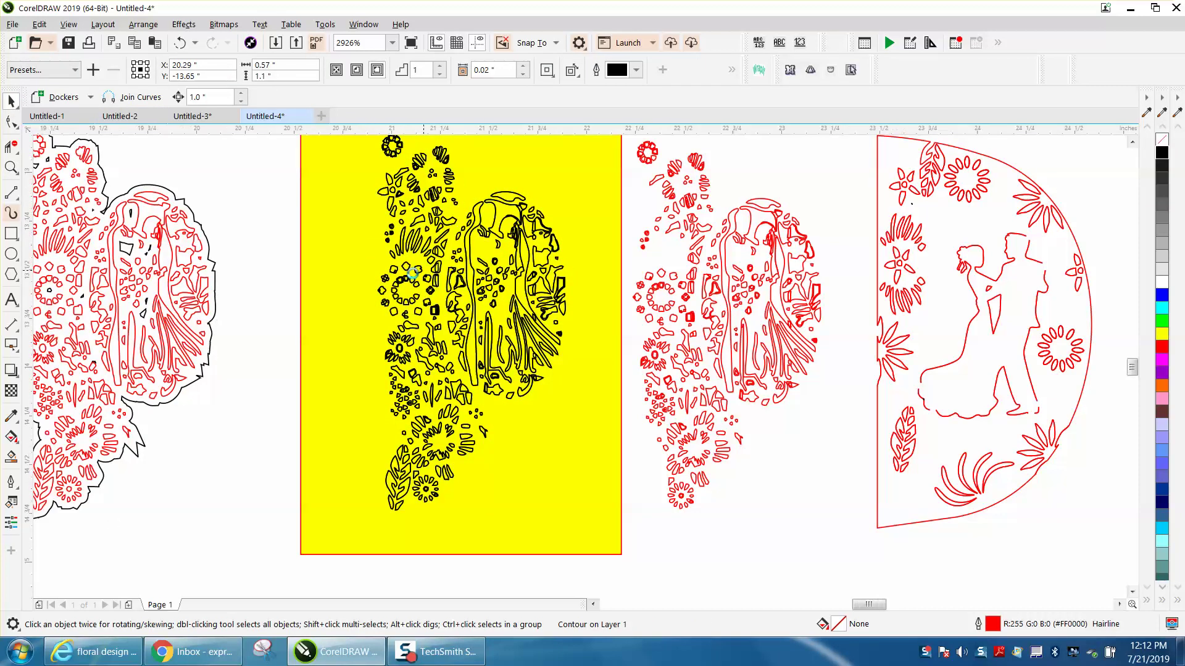
scroll(432, 270, "down", 2)
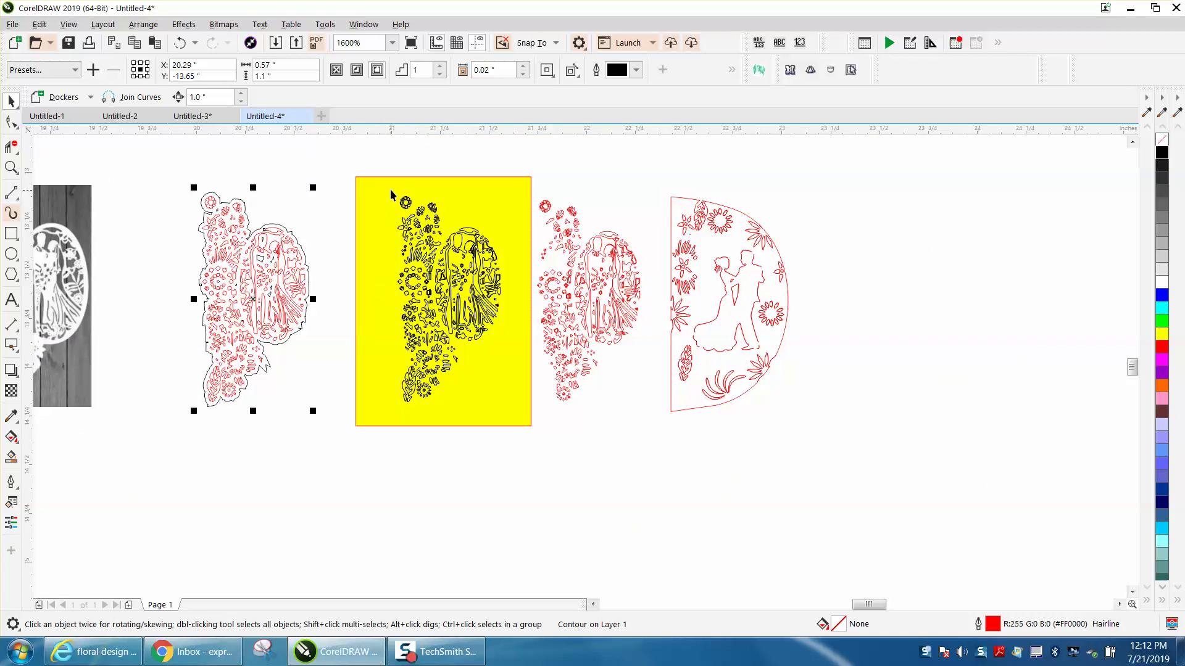
mouse_move(391, 195)
left_mouse_down()
mouse_move(405, 256)
mouse_move(504, 428)
mouse_move(611, 450)
mouse_move(392, 194)
left_mouse_up()
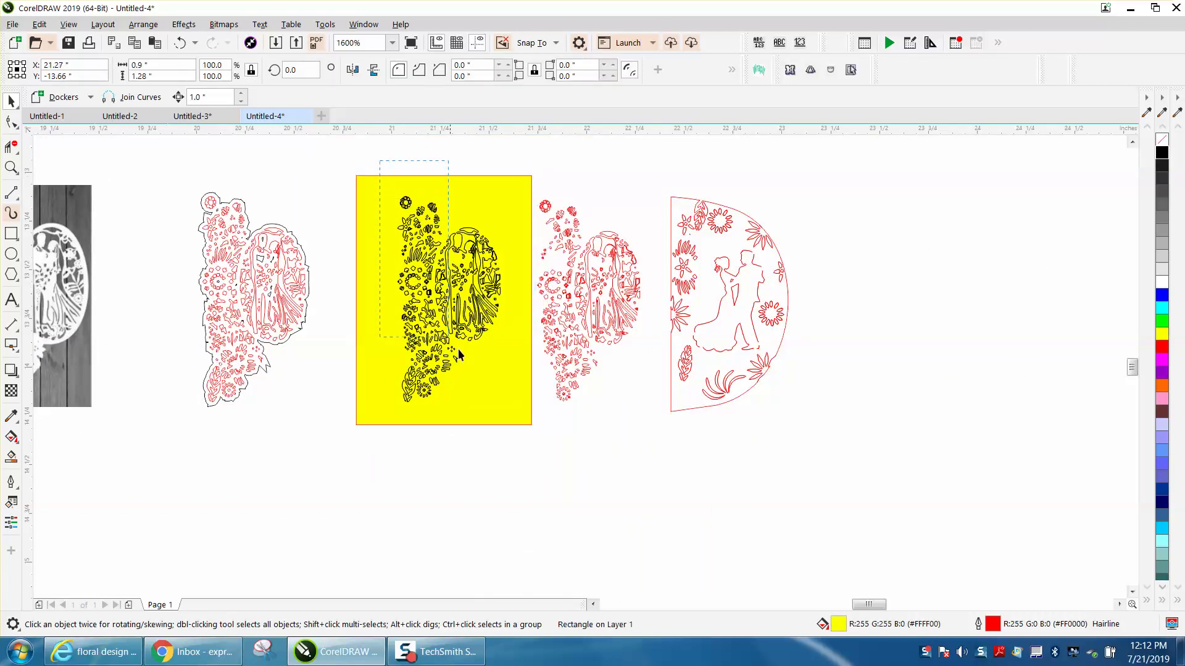
left_click_drag(459, 353, 516, 418)
Nudge the black artwork right off the panel and select the red floral artwork
key("Right")
key("Right")
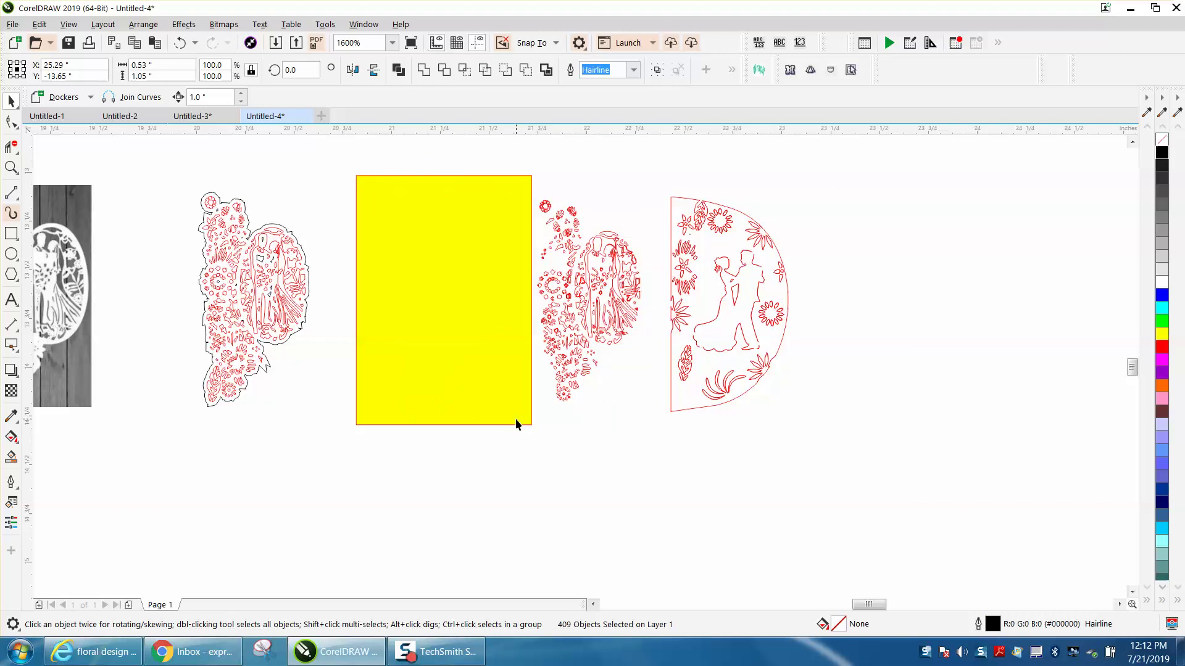
left_click(277, 319)
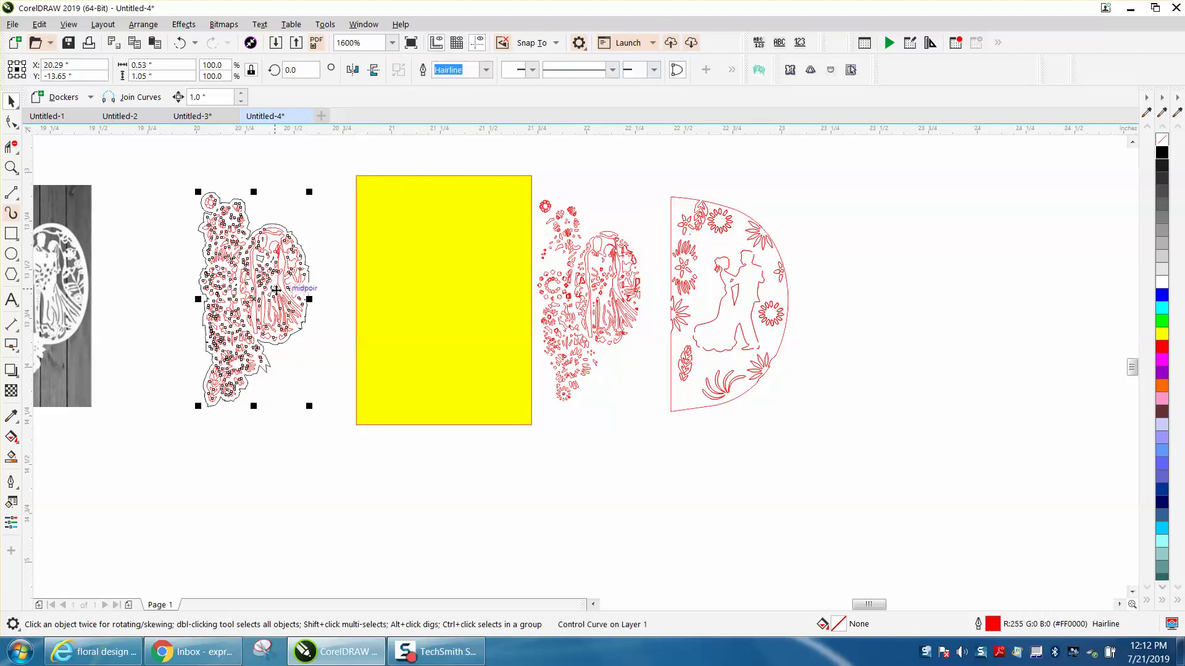
left_click(147, 29)
mouse_move(168, 317)
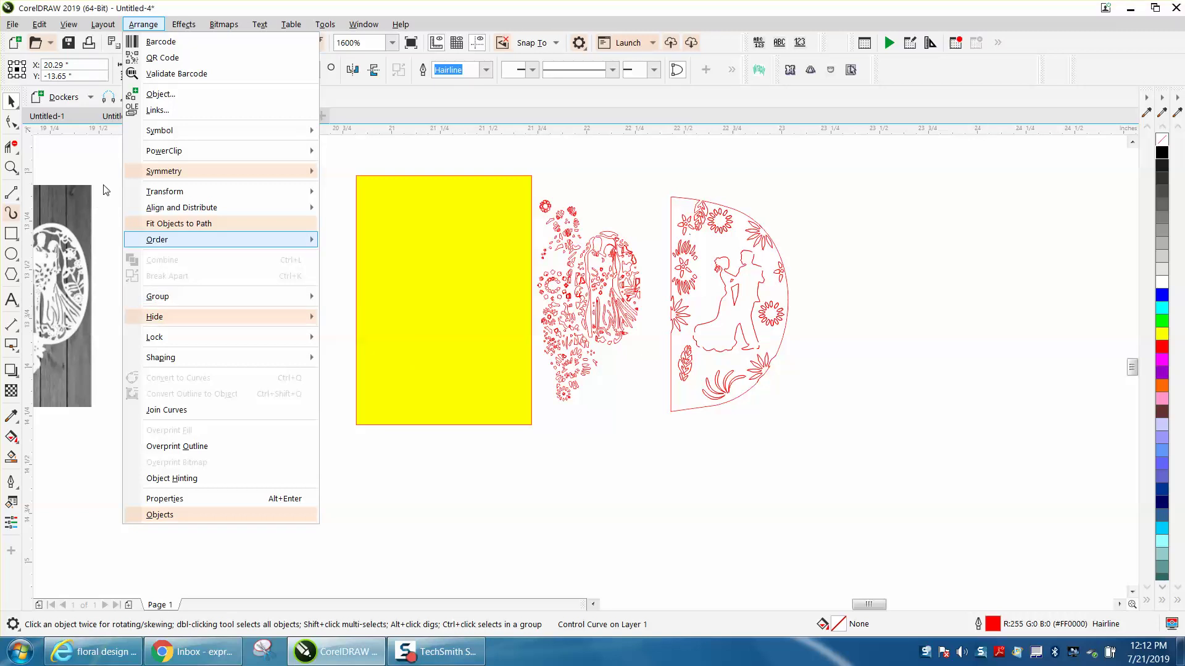
left_click(155, 176)
Break the contour apart from the floral artwork and nudge the outline 1 inch right onto the yellow rectangle
left_click_drag(167, 175, 343, 432)
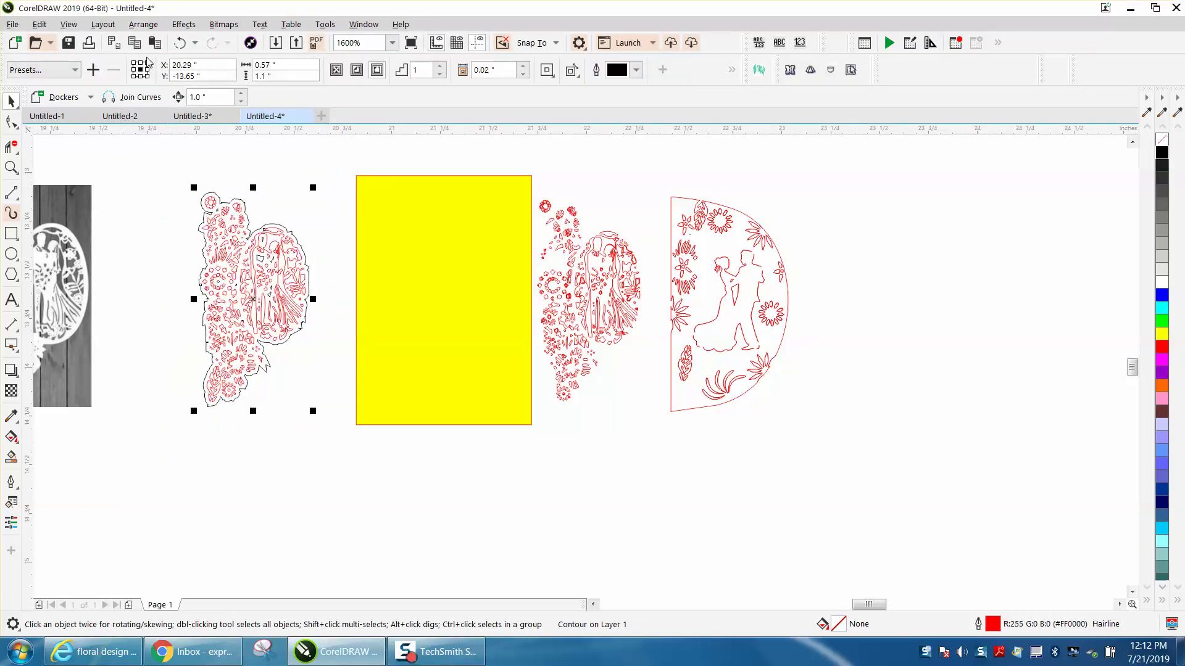
left_click(149, 29)
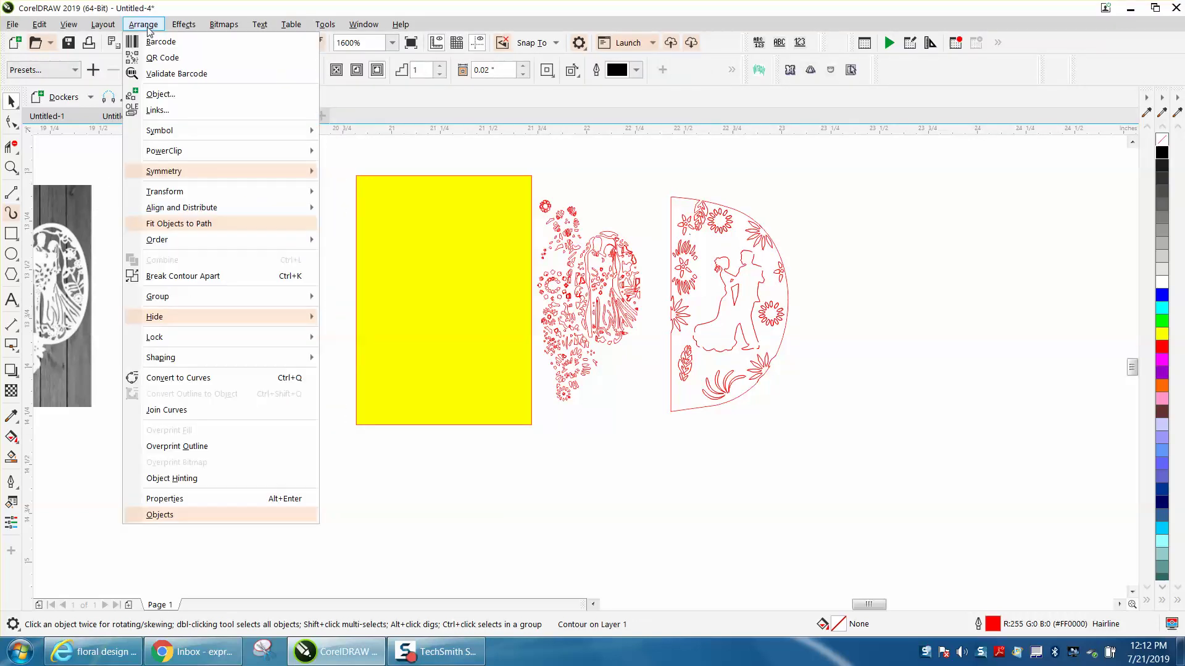
left_click(223, 276)
left_click(314, 192)
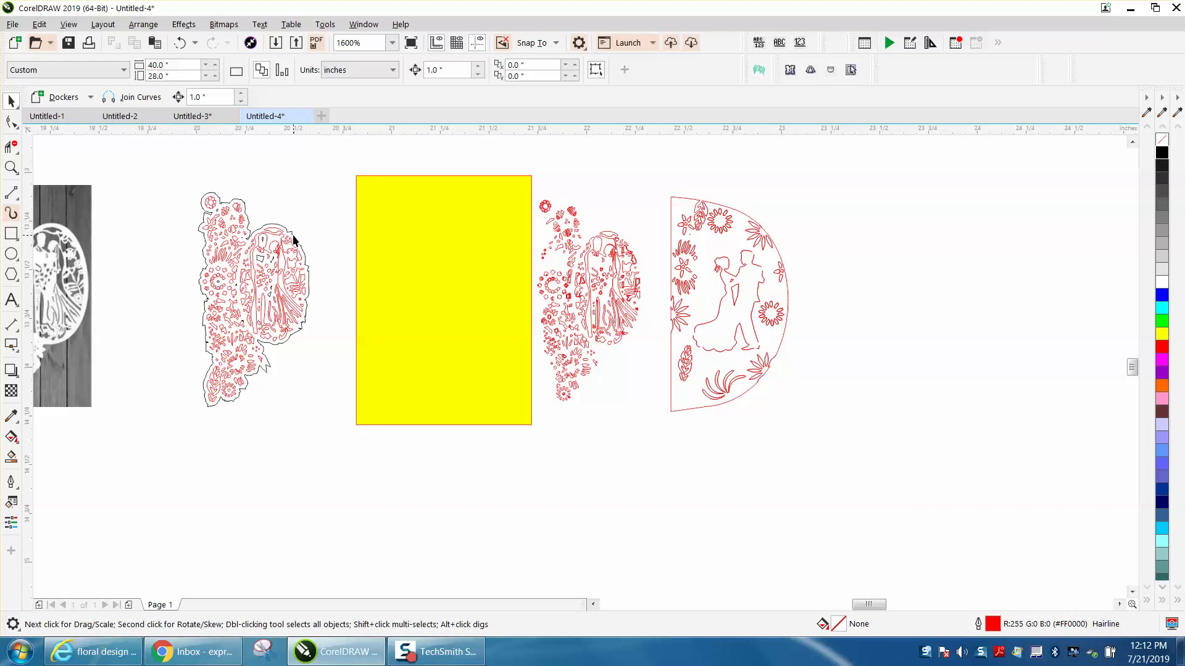
left_click(295, 236)
key("Right")
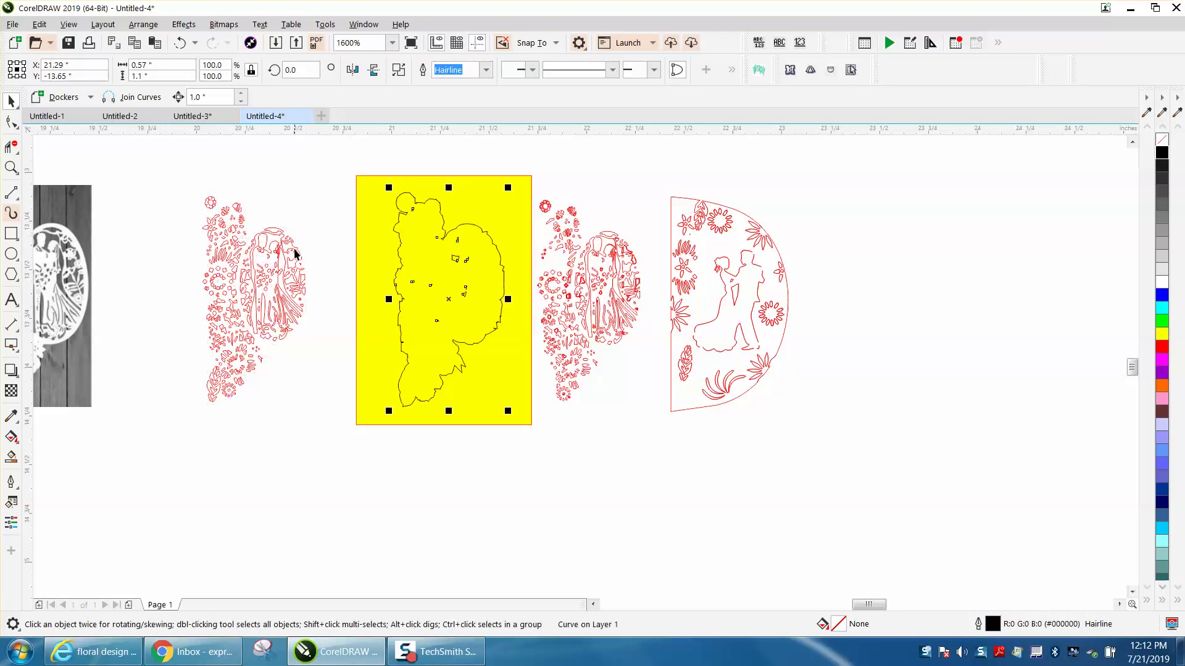
left_click(305, 251)
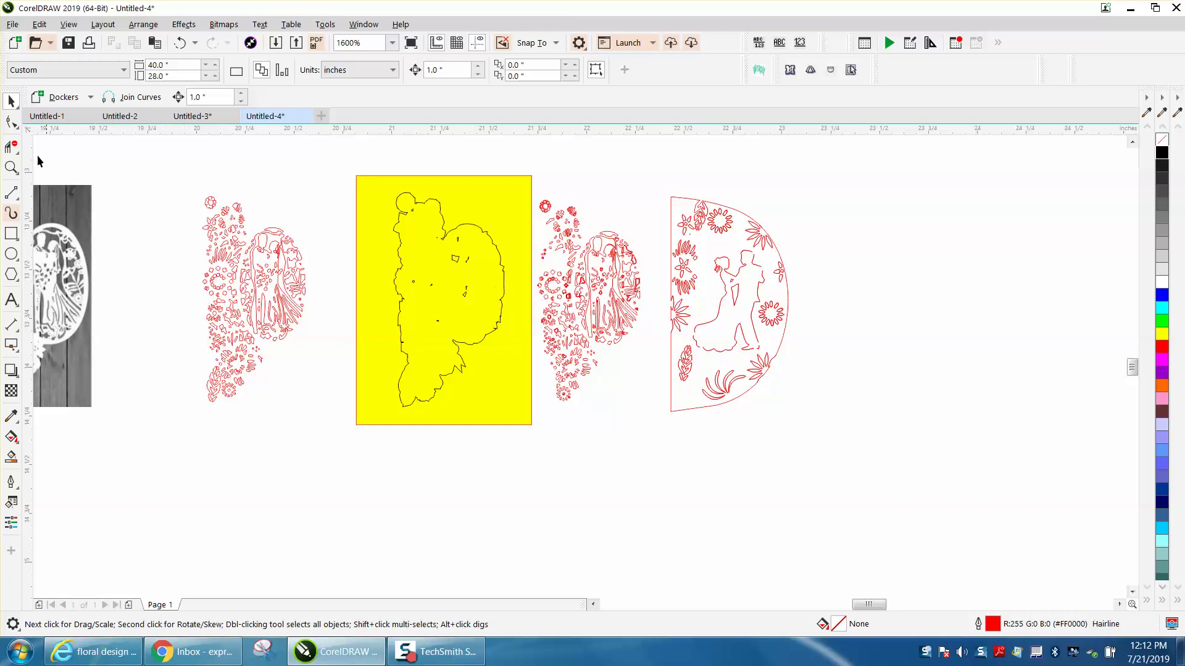
Break the black outline curve apart into separate pieces with Arrange > Break Curve Apart
left_click(11, 167)
left_click_drag(340, 197, 523, 360)
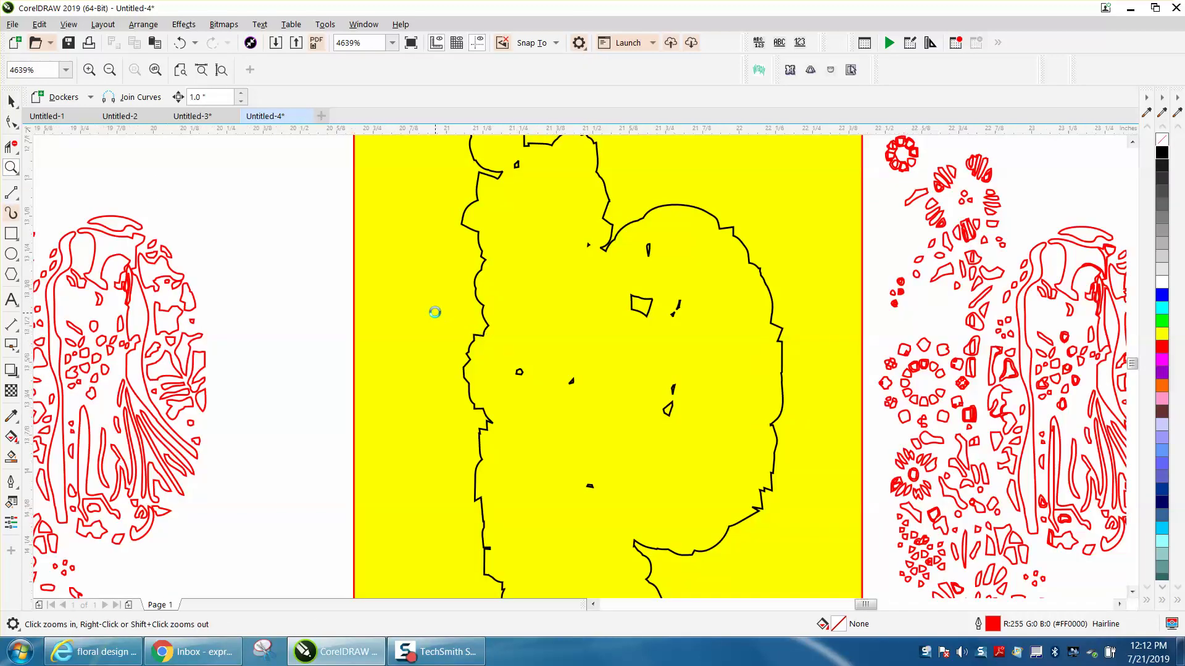
right_click(435, 314)
left_click(11, 101)
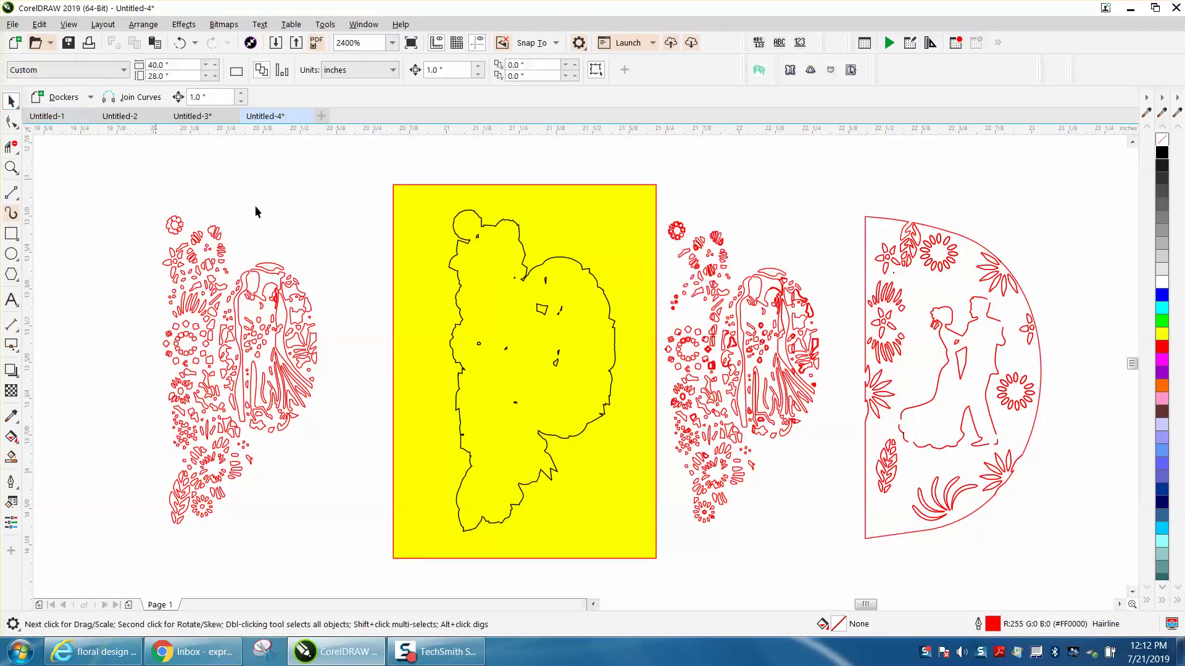
left_click(478, 240)
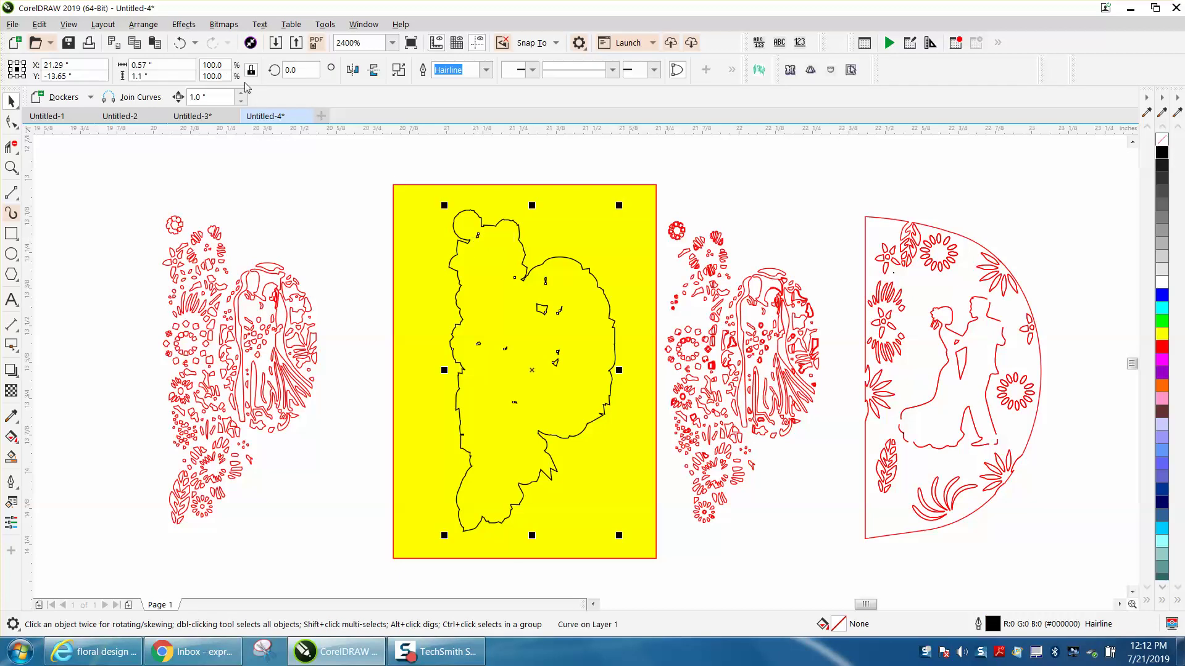
left_click(143, 24)
left_click(179, 276)
Move the main outline 1 inch left and delete the 11 small stray inner pieces
left_click(336, 276)
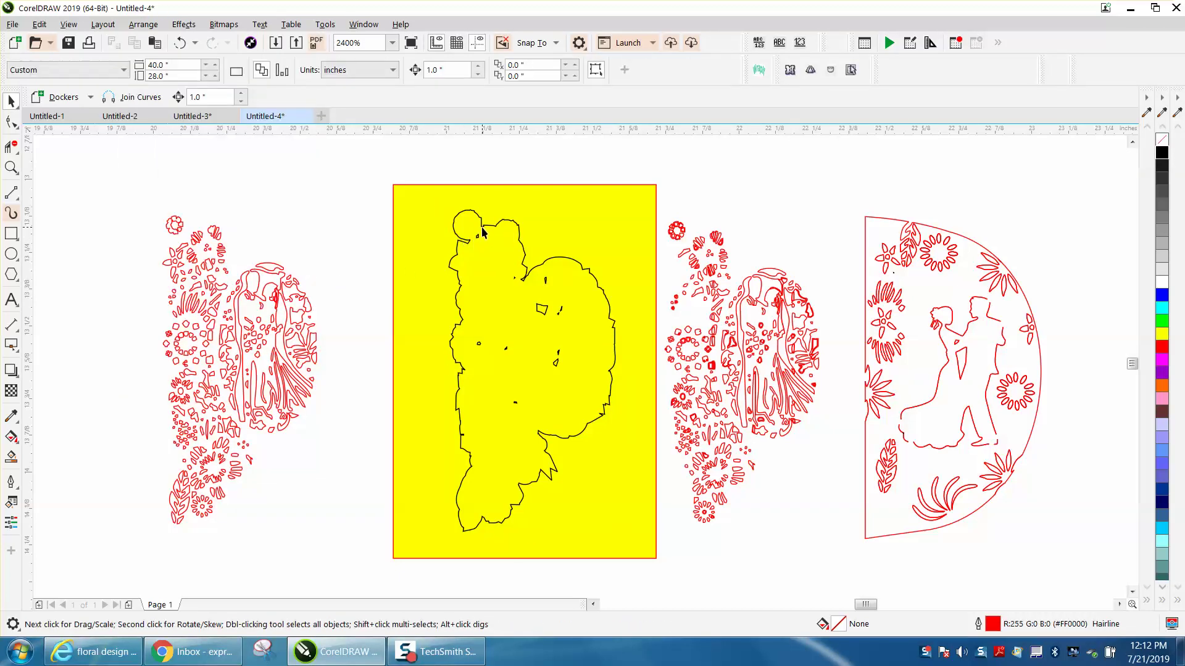
left_click(486, 230)
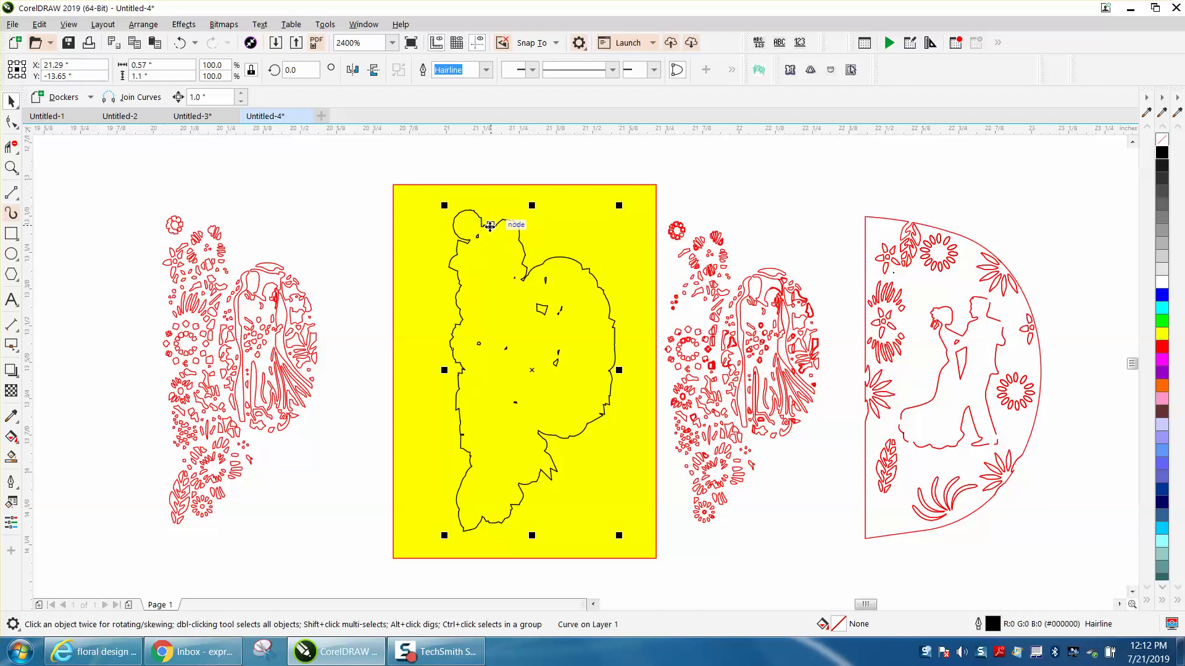
key("Left")
left_click_drag(428, 174, 489, 364)
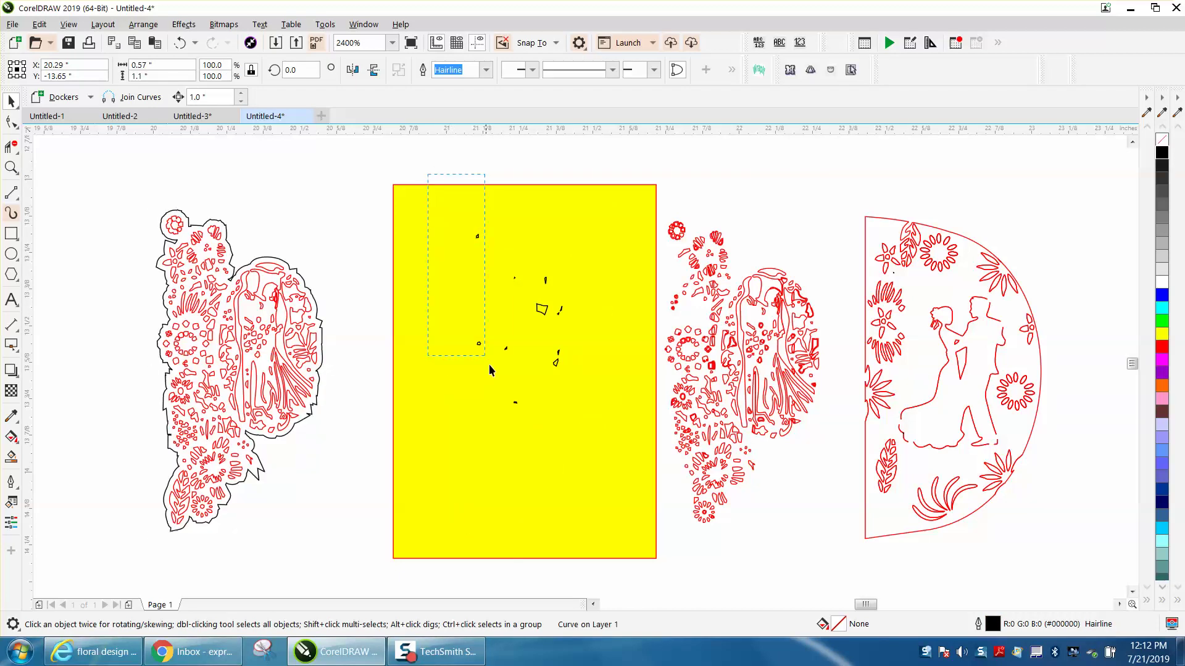
left_click_drag(624, 492, 627, 495)
key("Delete")
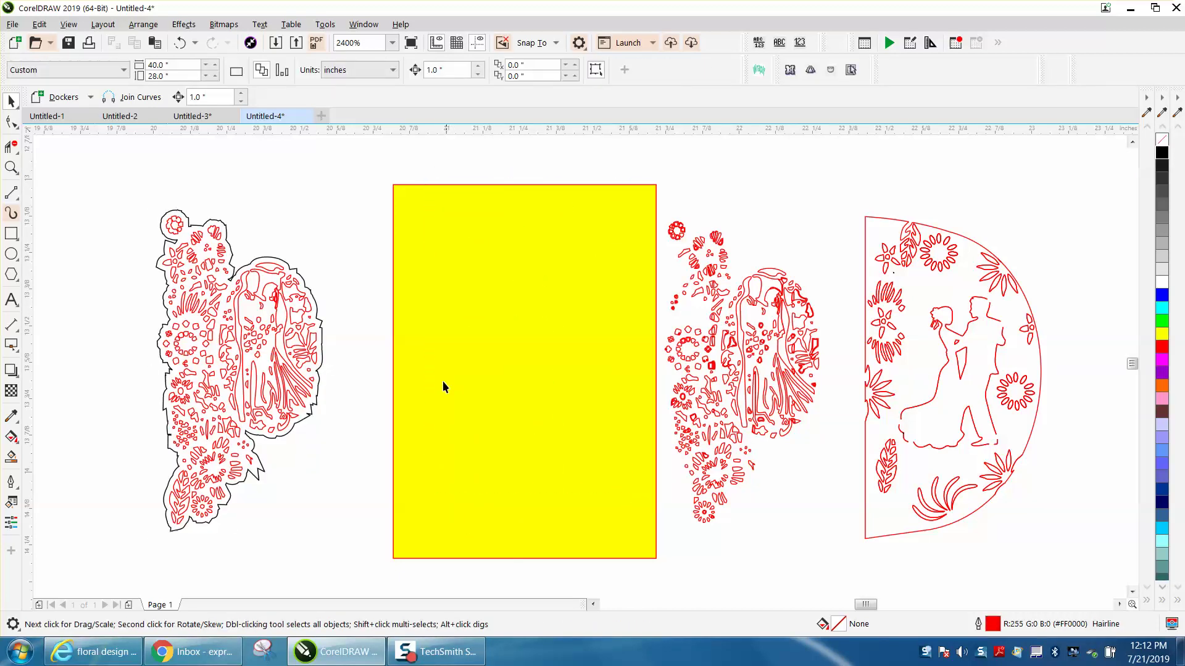
Nudge both the outline and the red floral design 1 inch right into the yellow rectangle
left_click(322, 327)
key("Right")
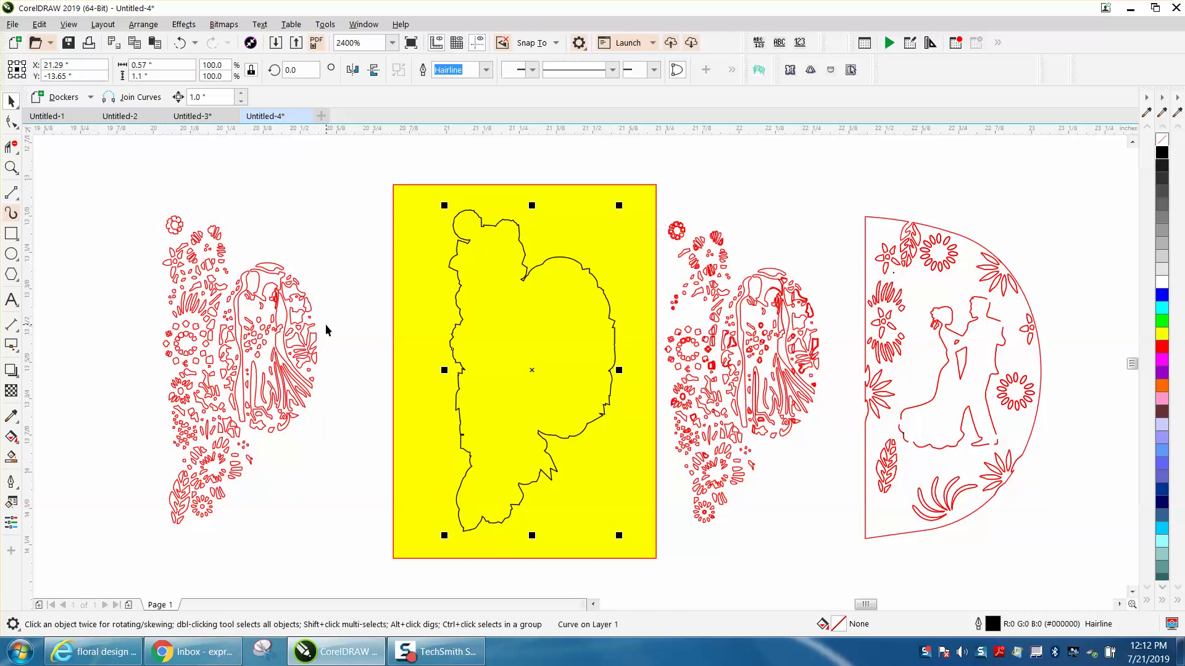
left_click(304, 320)
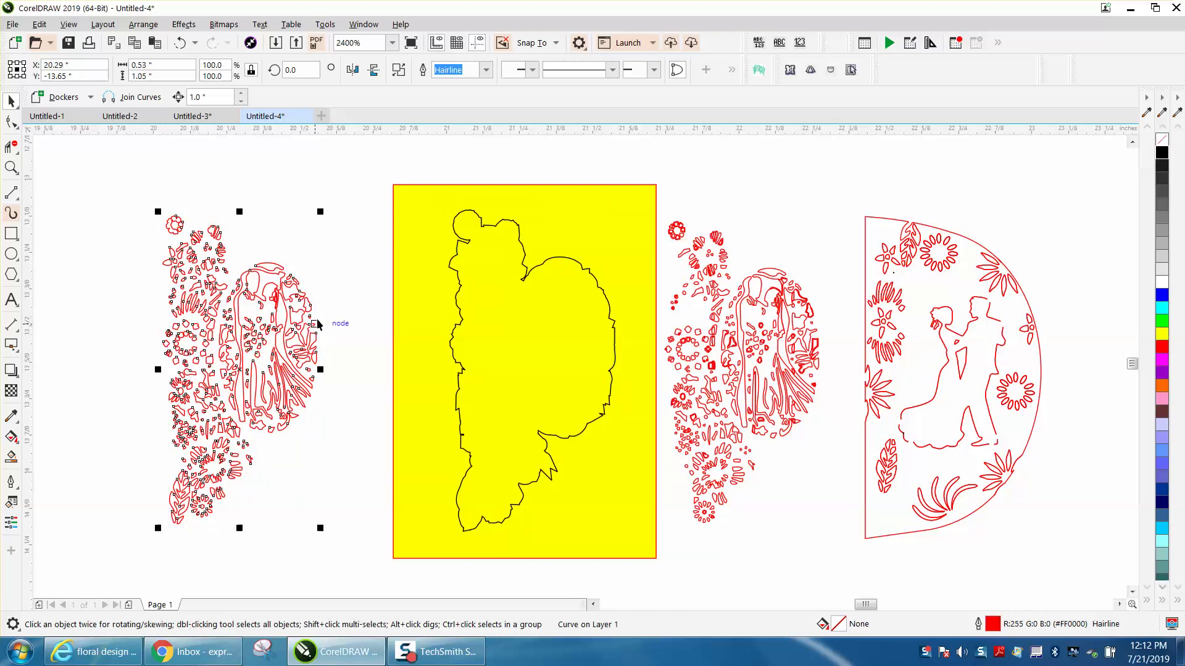
key("Right")
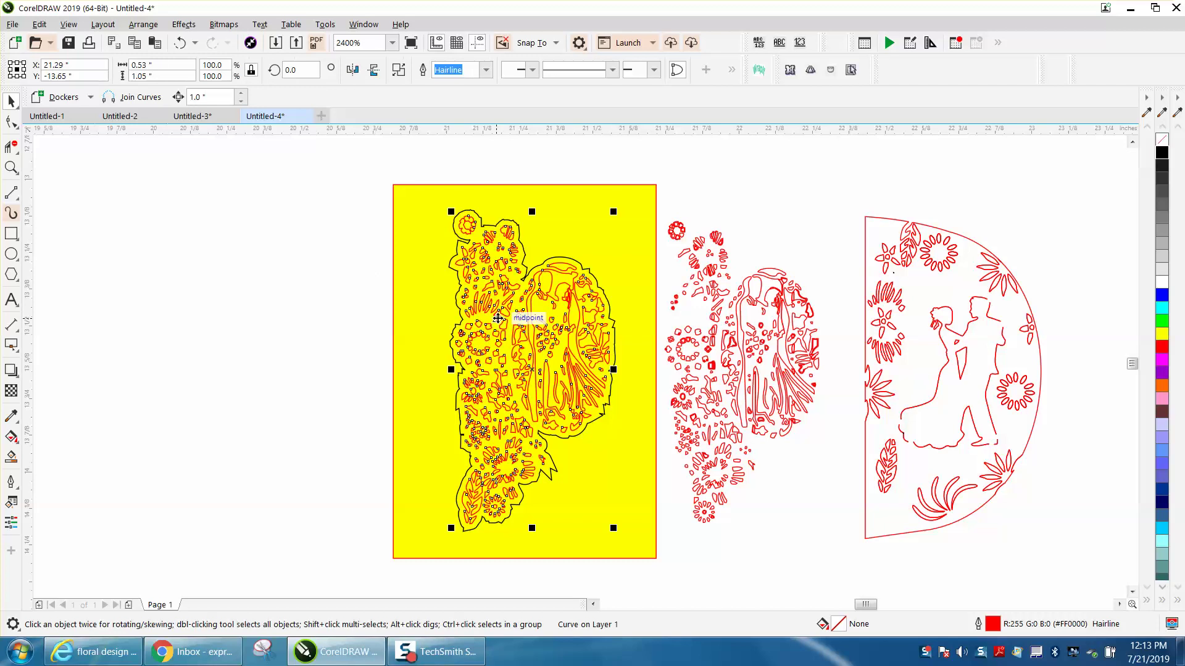
Preview the outline shape with a black Smart Fill, then undo the fill
key("Left")
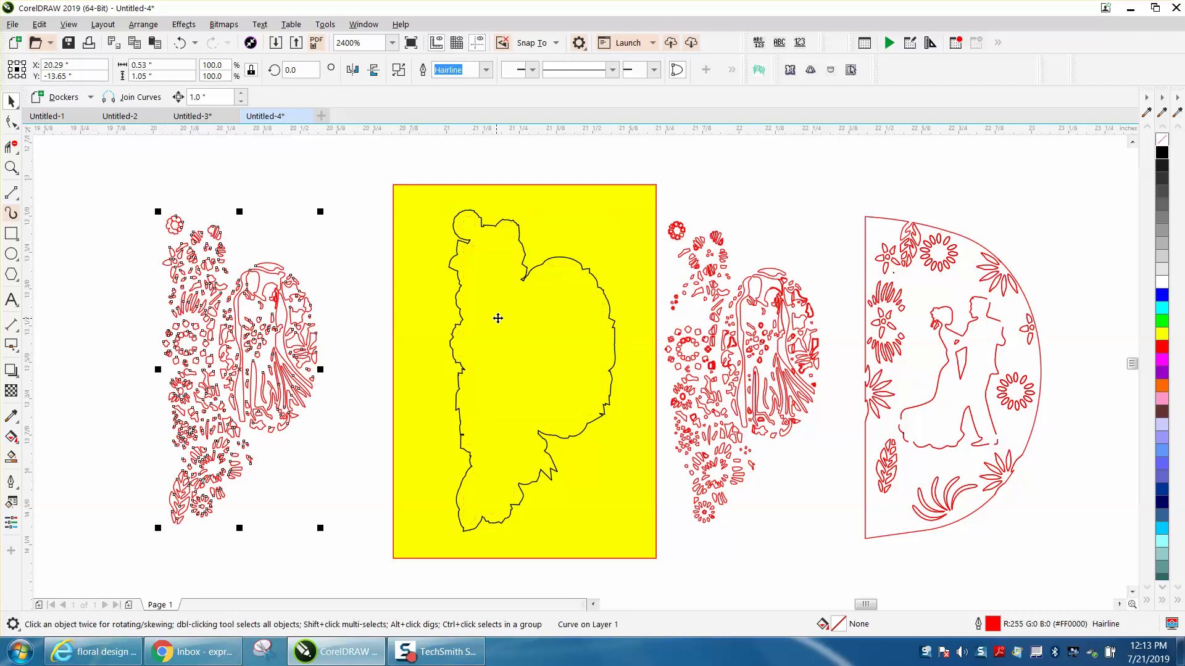
left_click(11, 458)
left_click(519, 383)
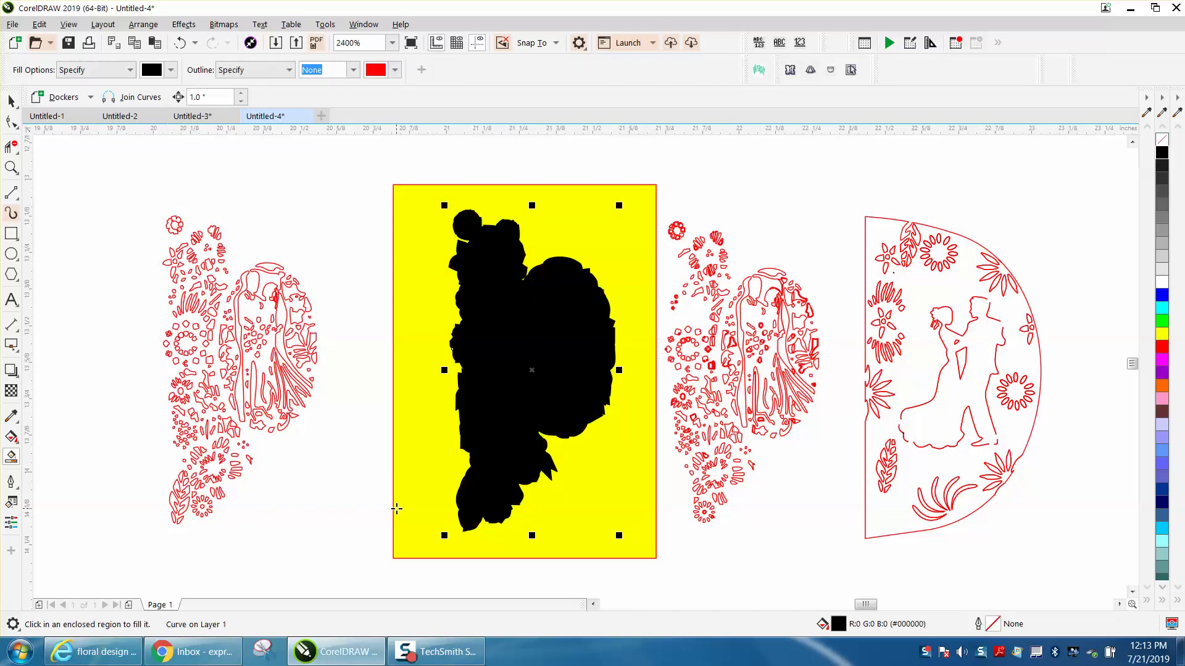
left_click(179, 42)
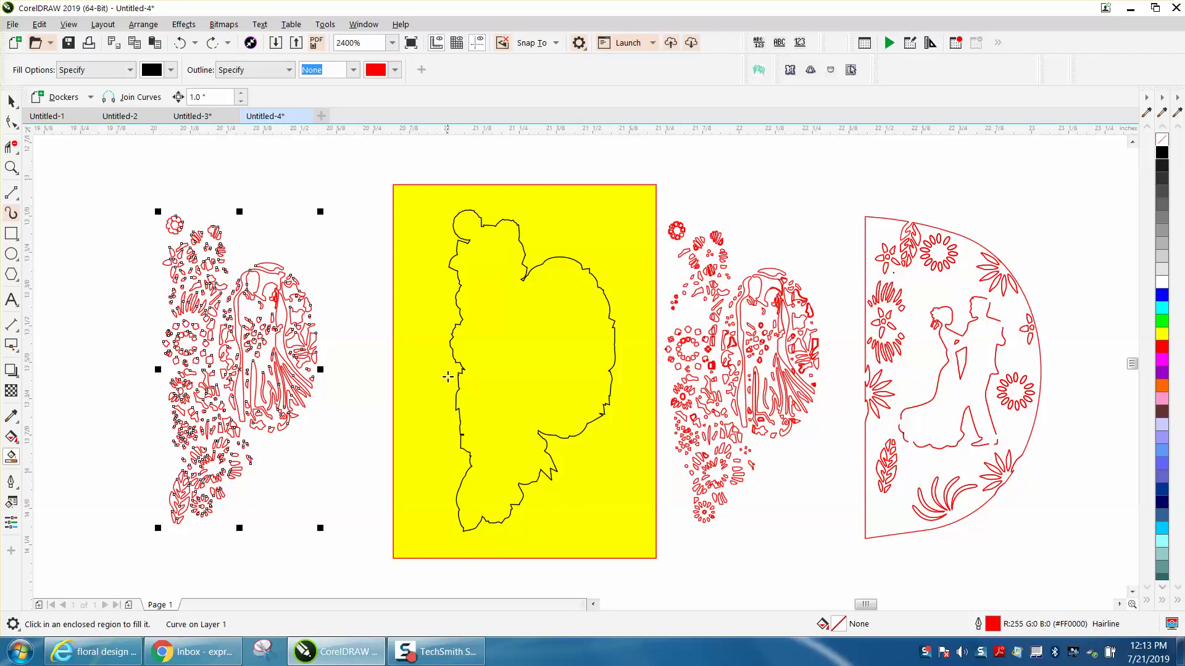
Nudge the floral design 1 inch right onto its outline and drag the grey reference photo closer
left_click(11, 101)
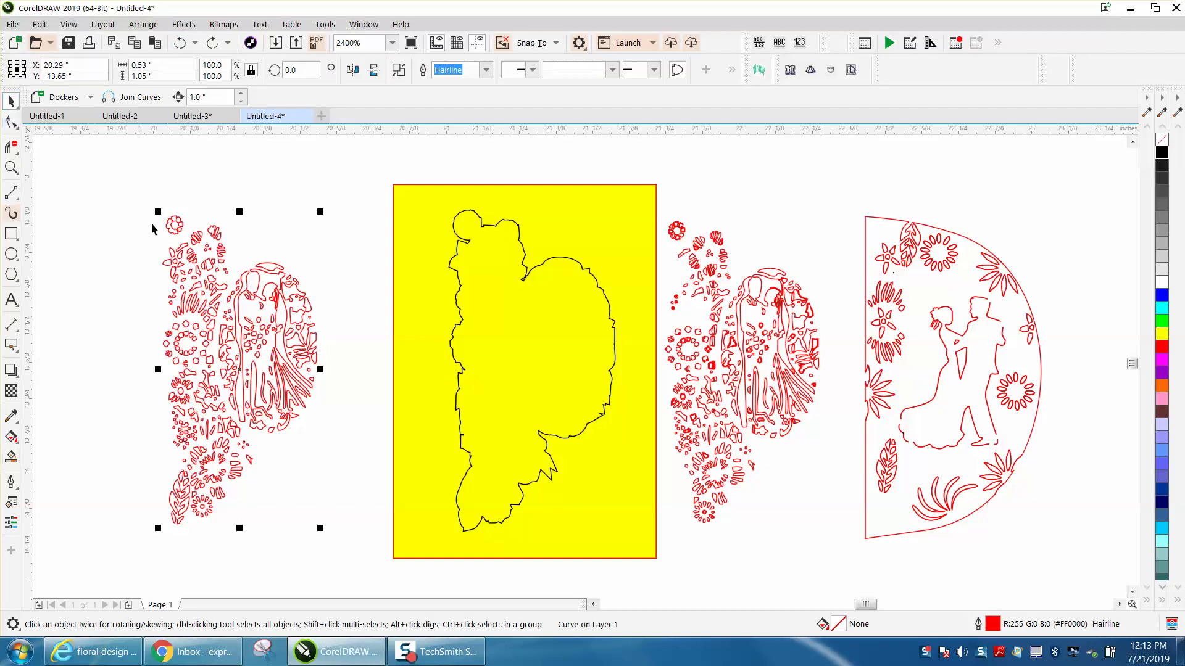
key("Right")
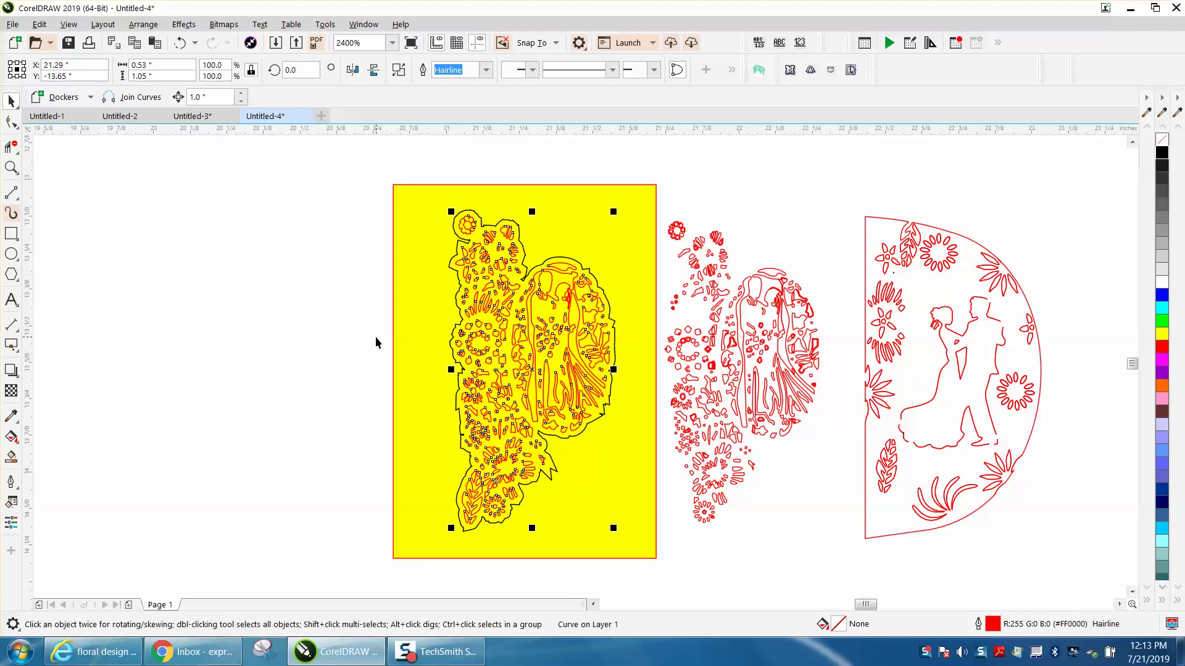
scroll(375, 336, "down", 5)
mouse_move(259, 343)
left_mouse_down()
mouse_move(339, 353)
mouse_move(523, 430)
left_mouse_up()
key("z")
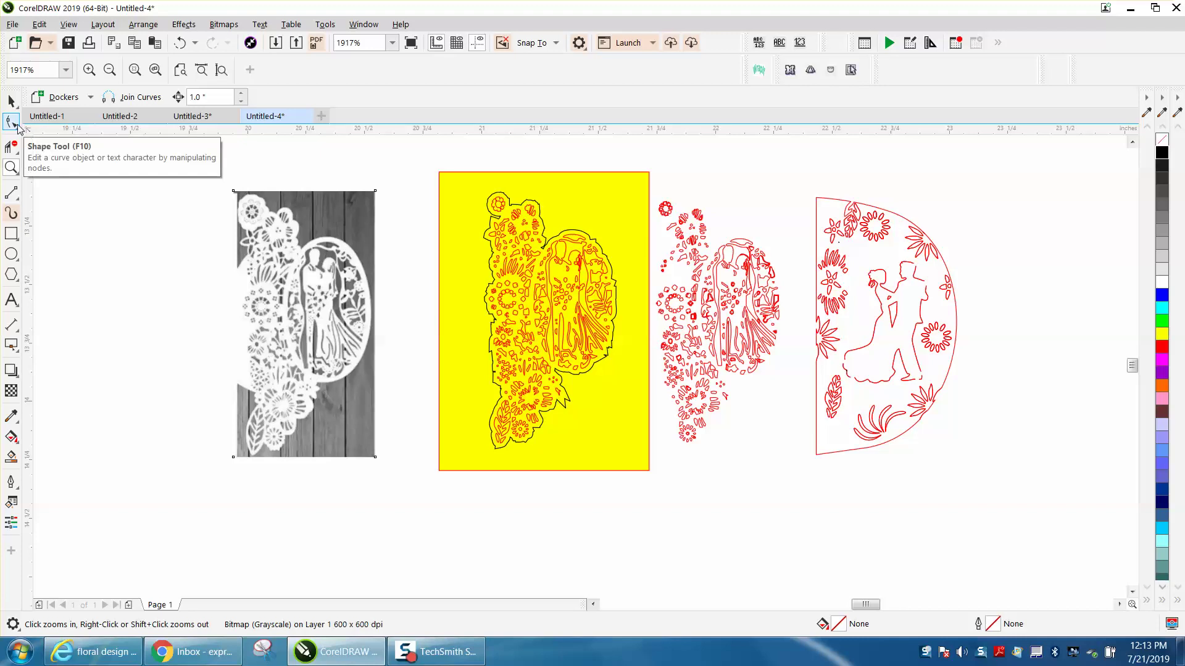
Draw two 2-point lines from the outline to the rectangle's left edge
left_click(14, 194)
left_click(65, 213)
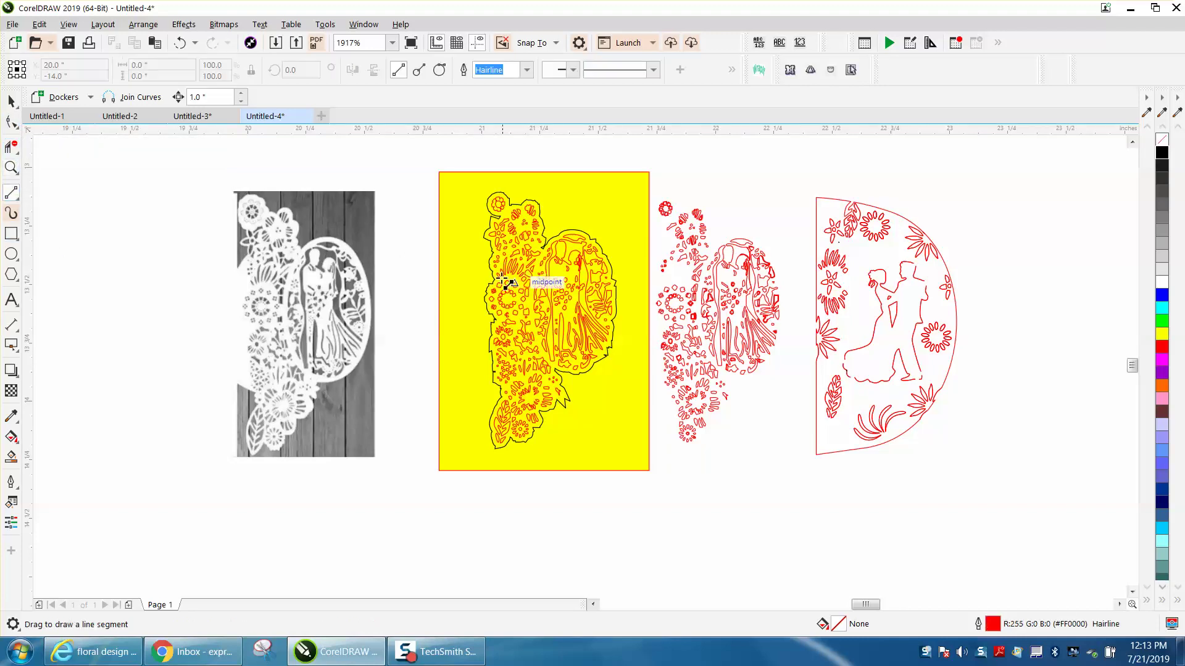
left_click_drag(491, 270, 439, 268)
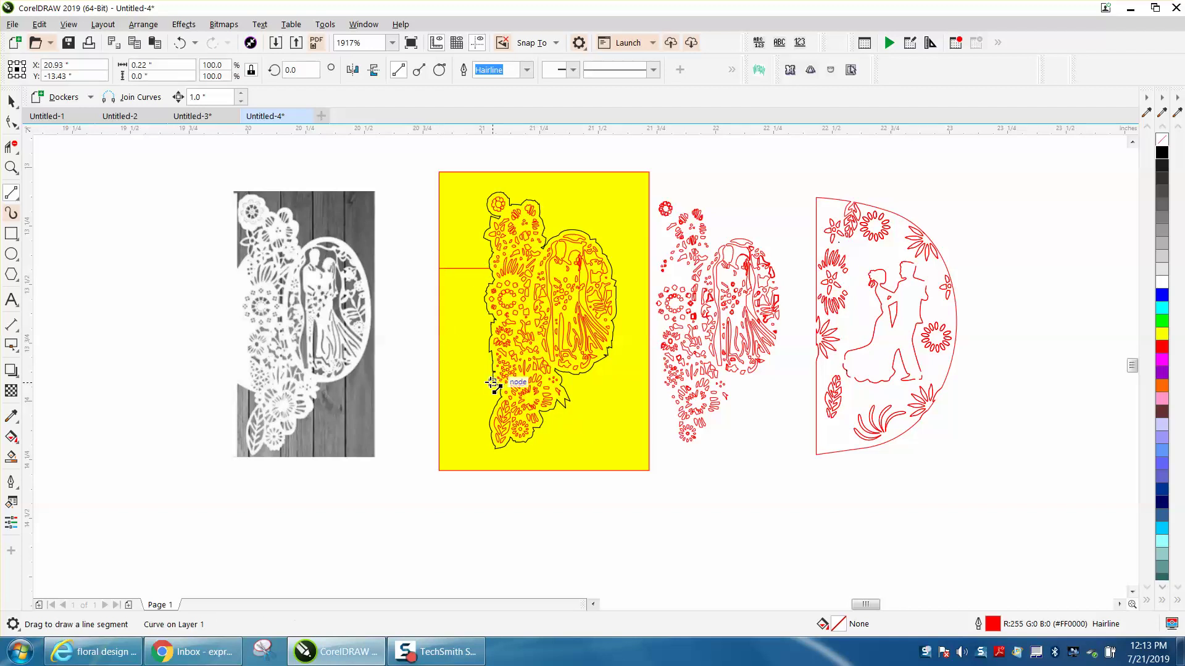
left_click_drag(494, 383, 439, 386)
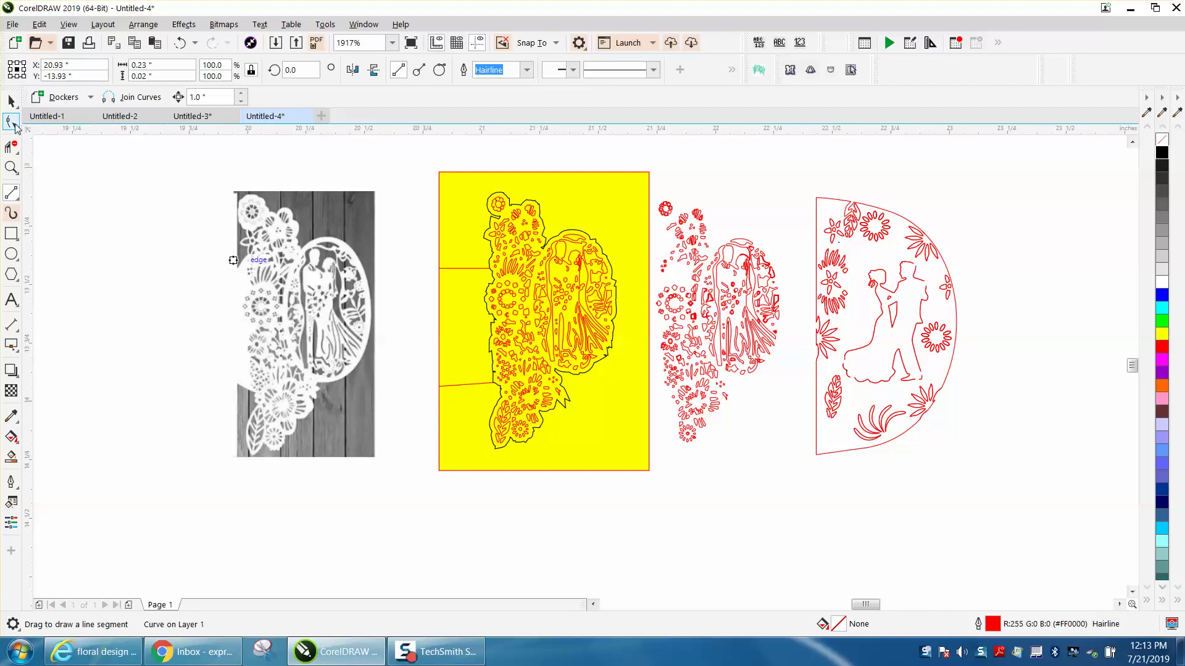
Remove the outline edge between the two lines and preview the design and flap filled black
left_click(12, 147)
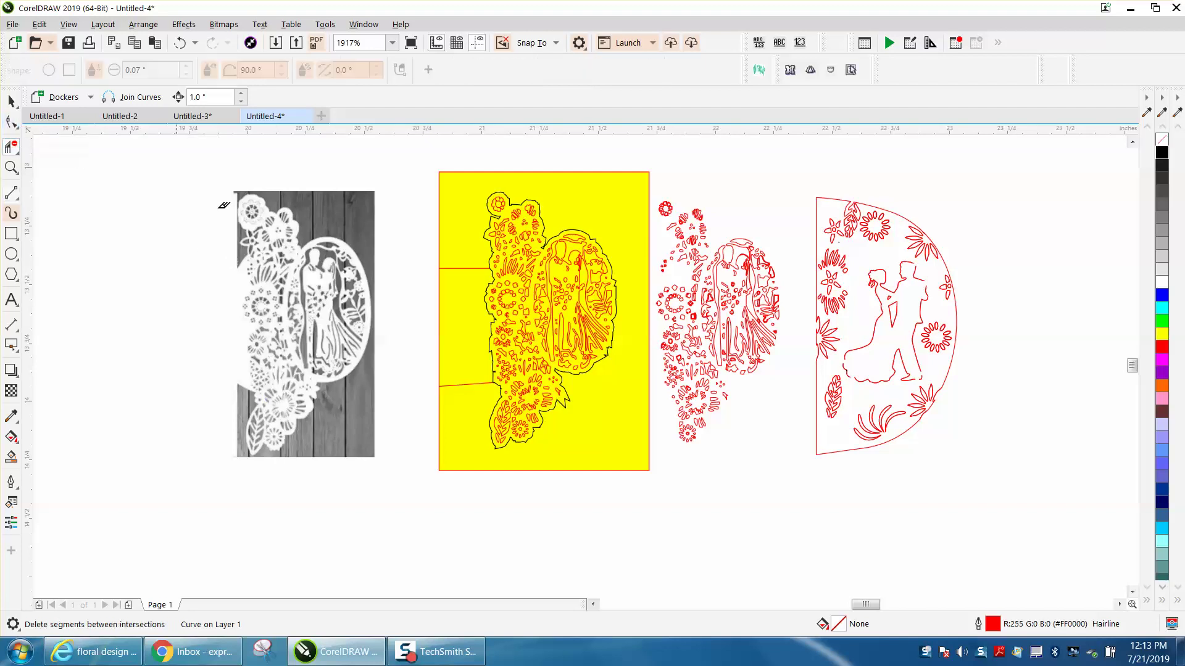
left_click(496, 280)
left_click(12, 457)
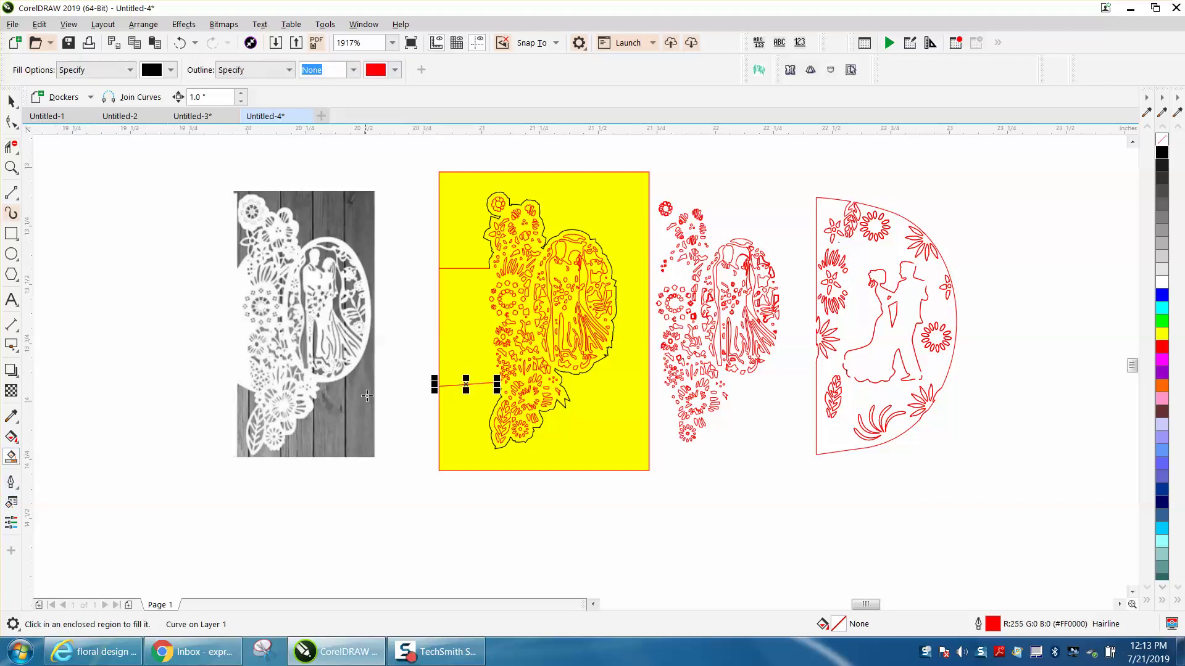
left_click(462, 357)
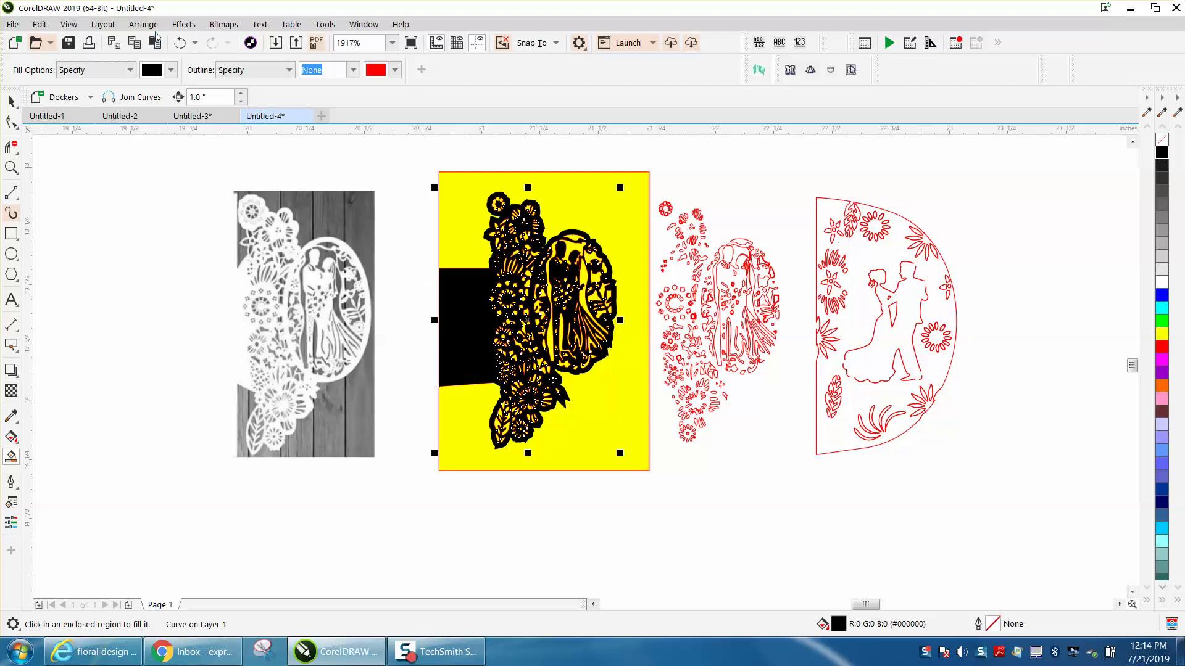
Undo the black fill, the short curve and the red lines drawn across the yellow box
left_click(179, 44)
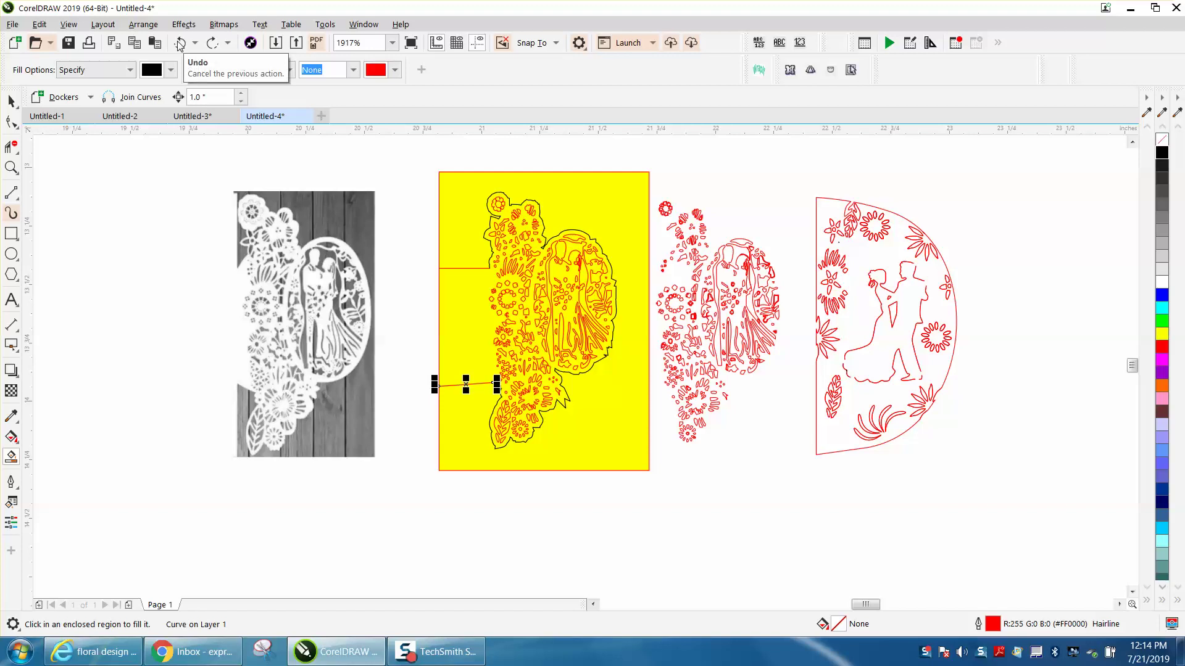
left_click(180, 46)
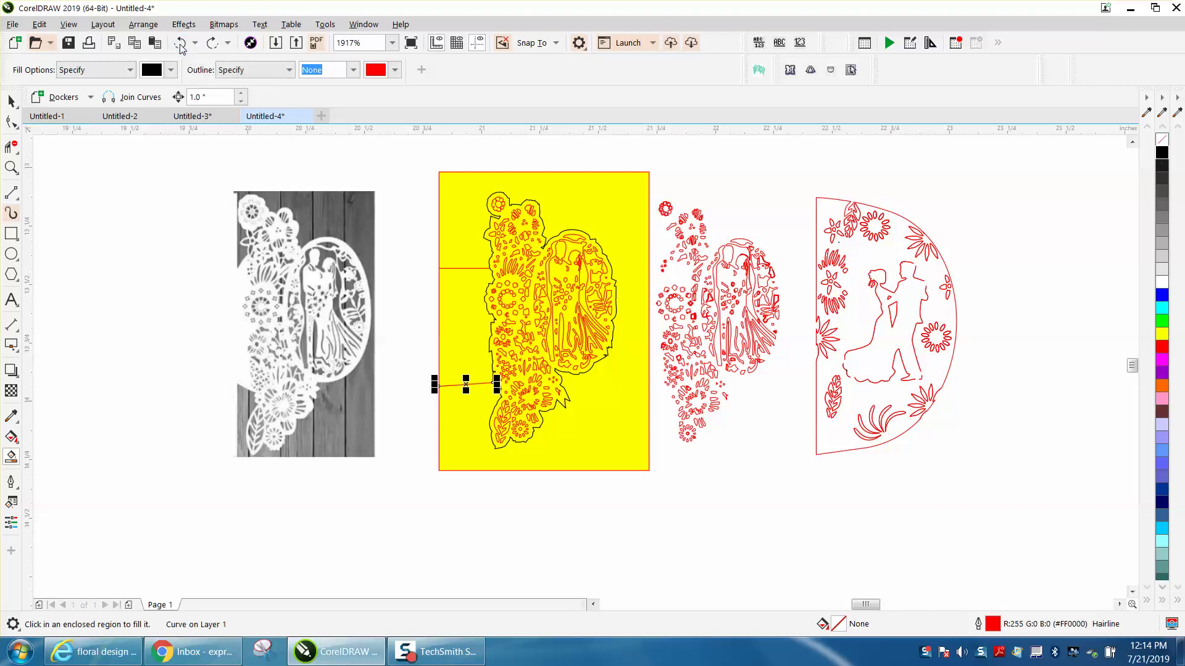
left_click(181, 47)
left_click(180, 47)
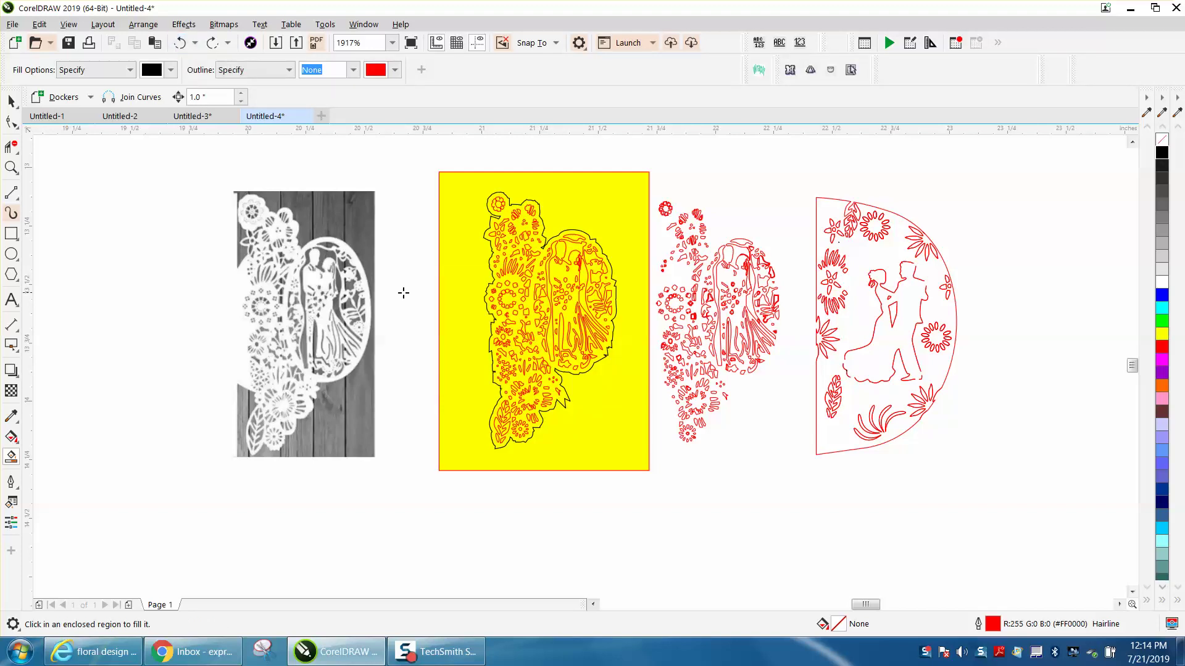
Draw an ellipse and place it over the left side of the floral design
left_click(12, 254)
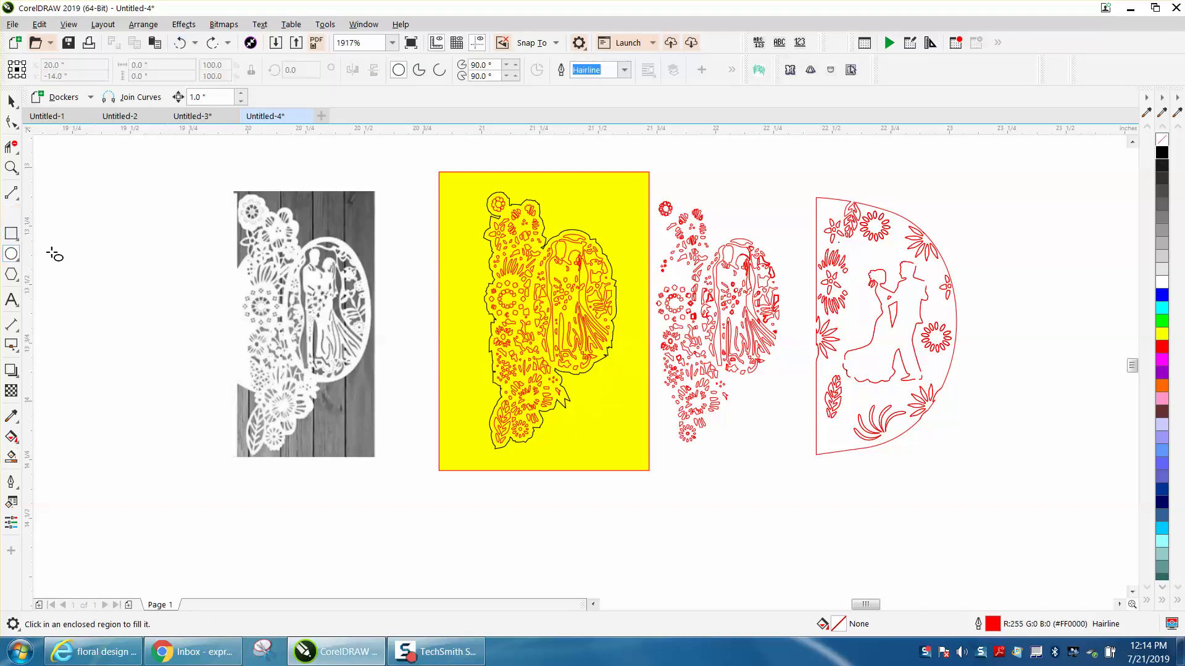
left_click_drag(1082, 252, 985, 412)
key("space")
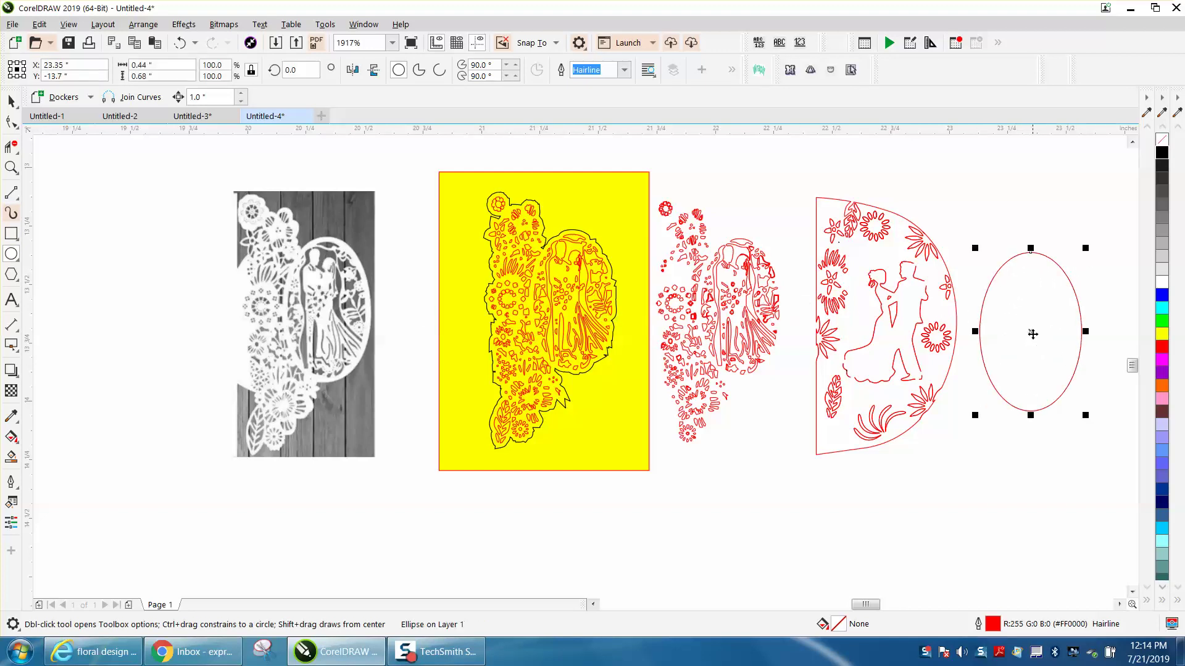
mouse_move(1031, 337)
left_mouse_down()
mouse_move(815, 350)
mouse_move(557, 338)
mouse_move(664, 333)
left_mouse_up()
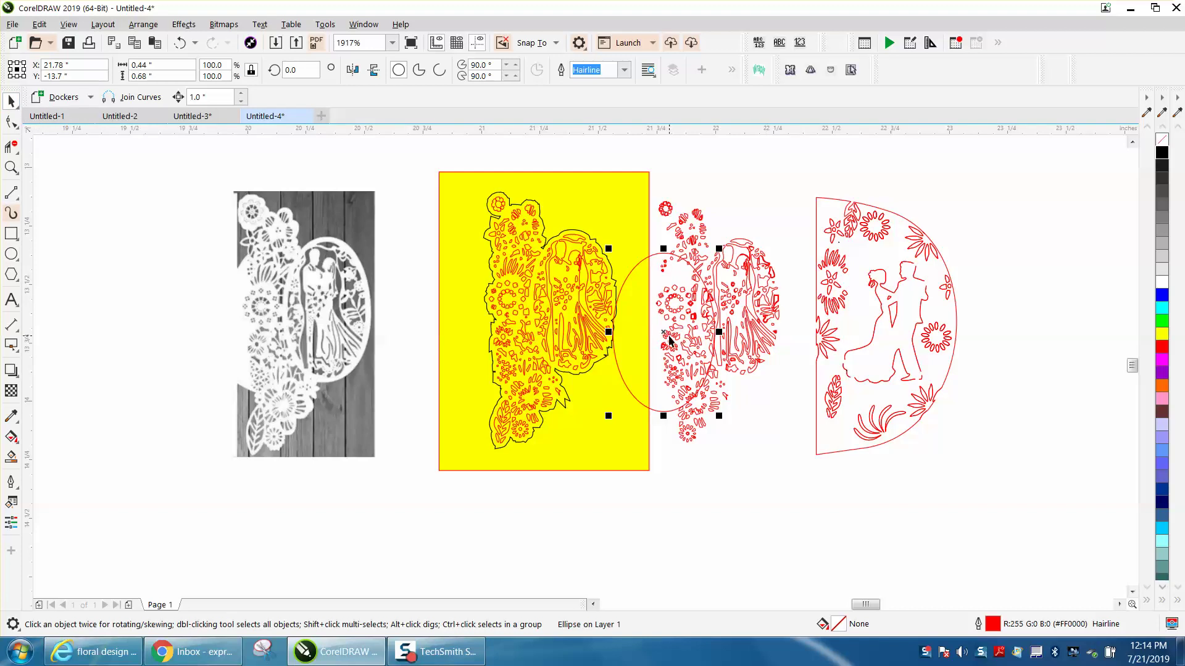
left_click_drag(665, 336, 482, 322)
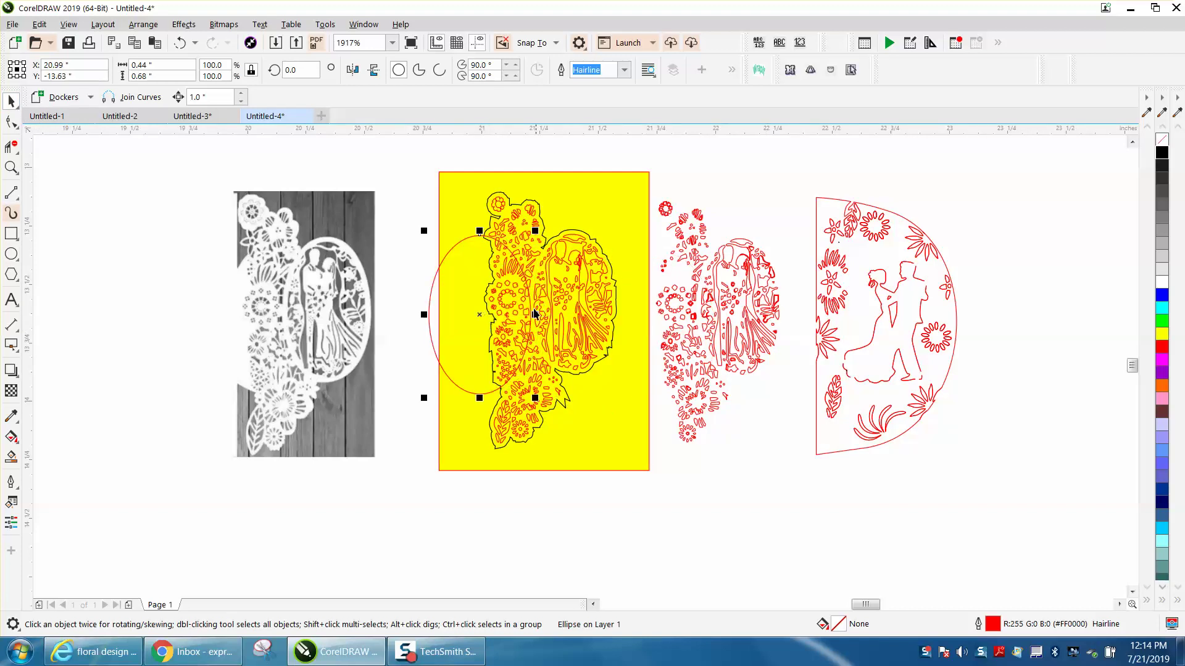
Try deleting a segment of the ellipse with Virtual Segment Delete, then undo it
left_click(11, 146)
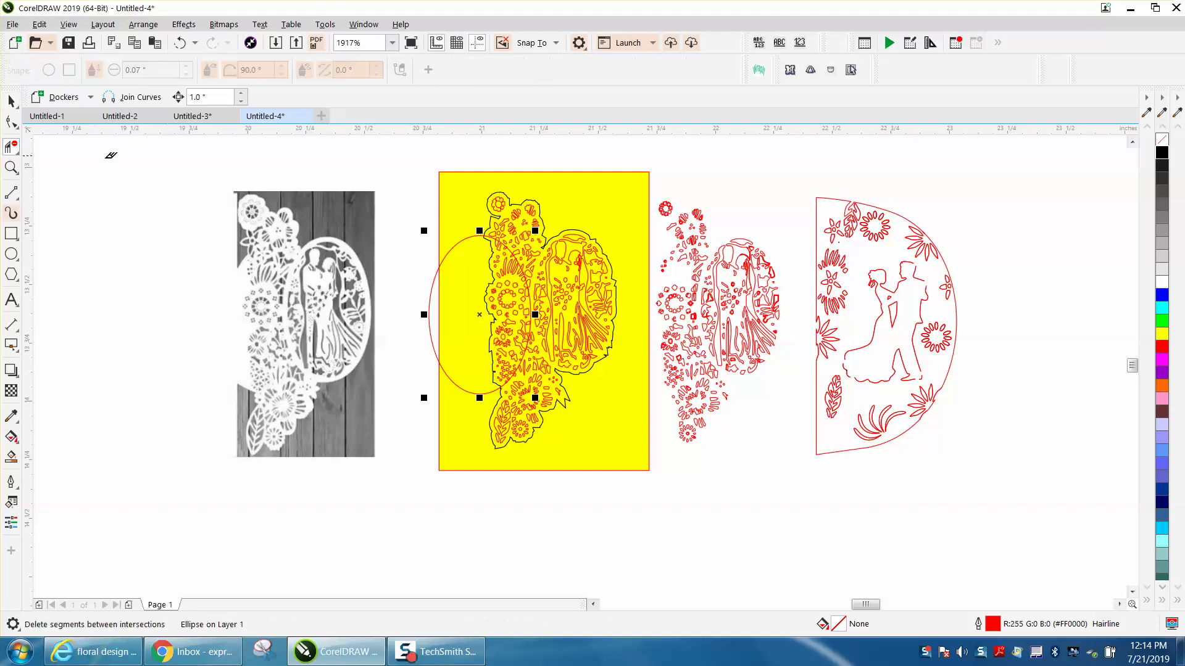
left_click(497, 234)
key("space")
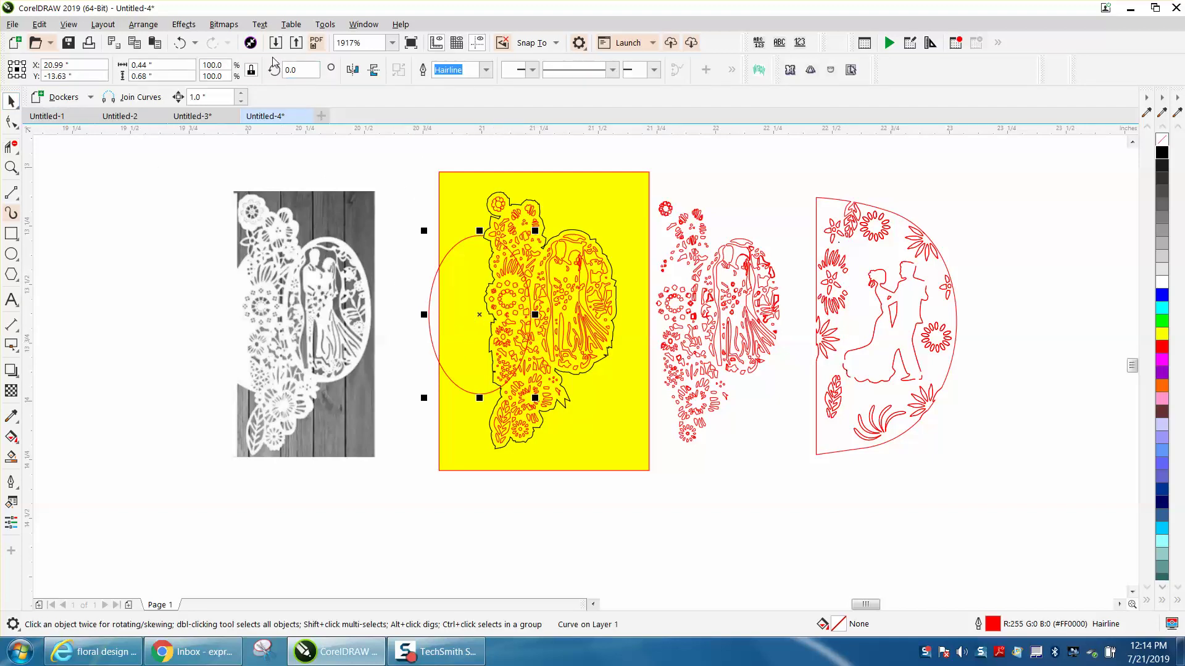
left_click(179, 42)
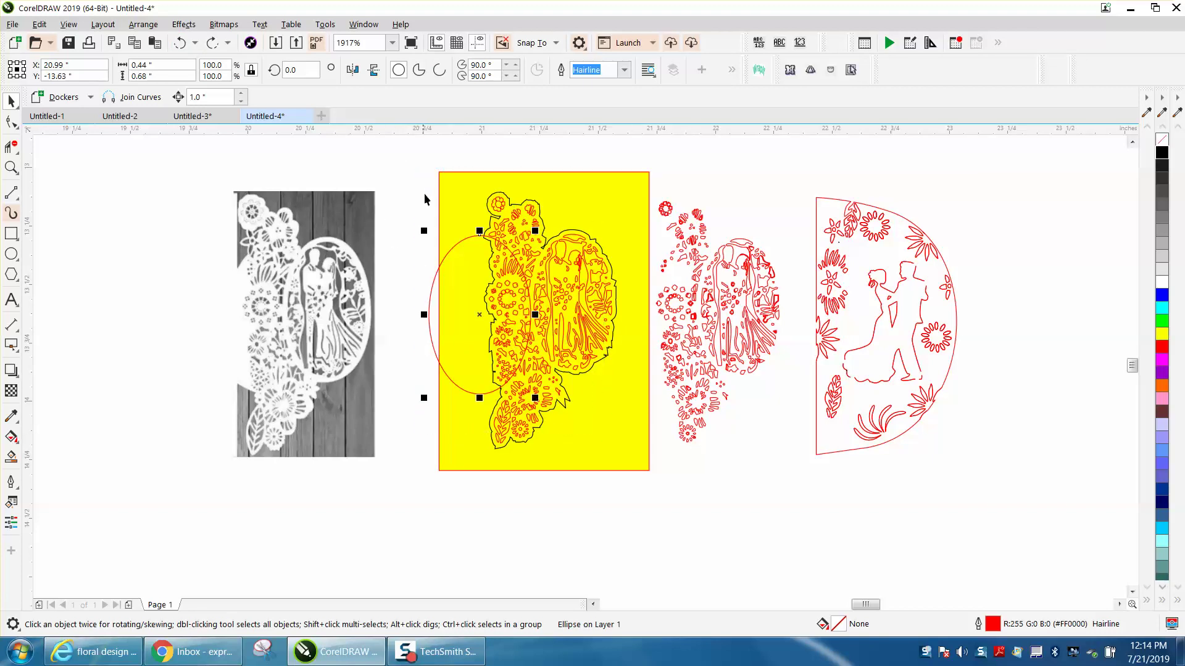
Select the ellipse with the floral design, try the Trim cut twice and undo both times
left_click_drag(423, 175, 573, 419)
left_click_drag(636, 459, 637, 459)
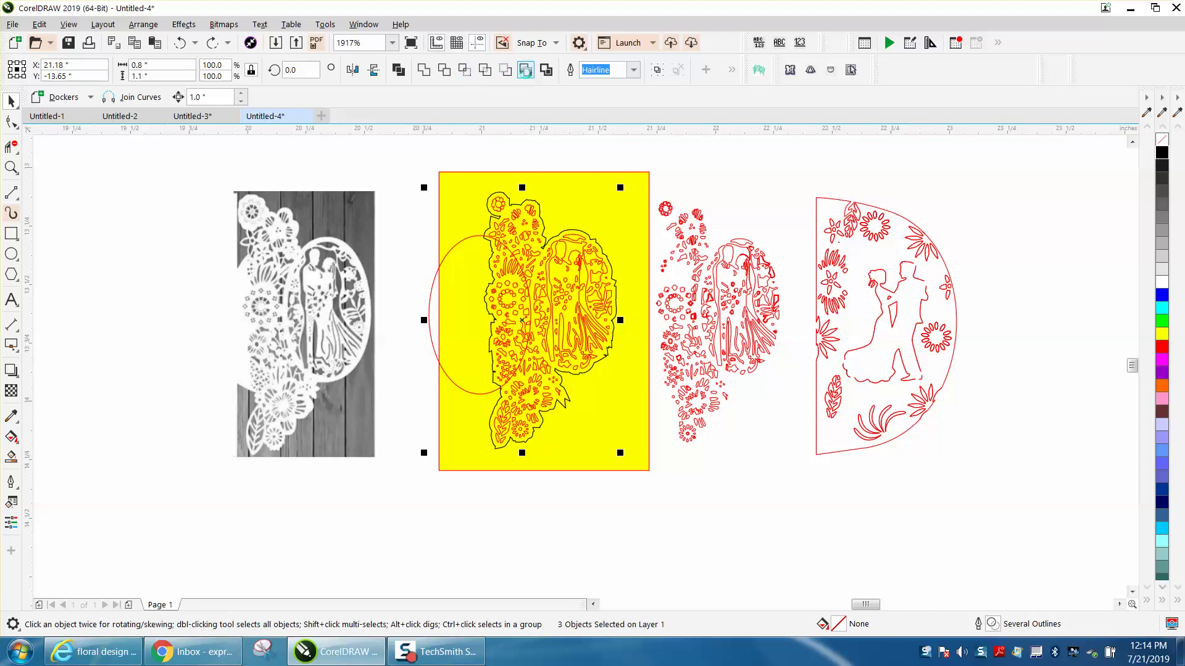
left_click(525, 70)
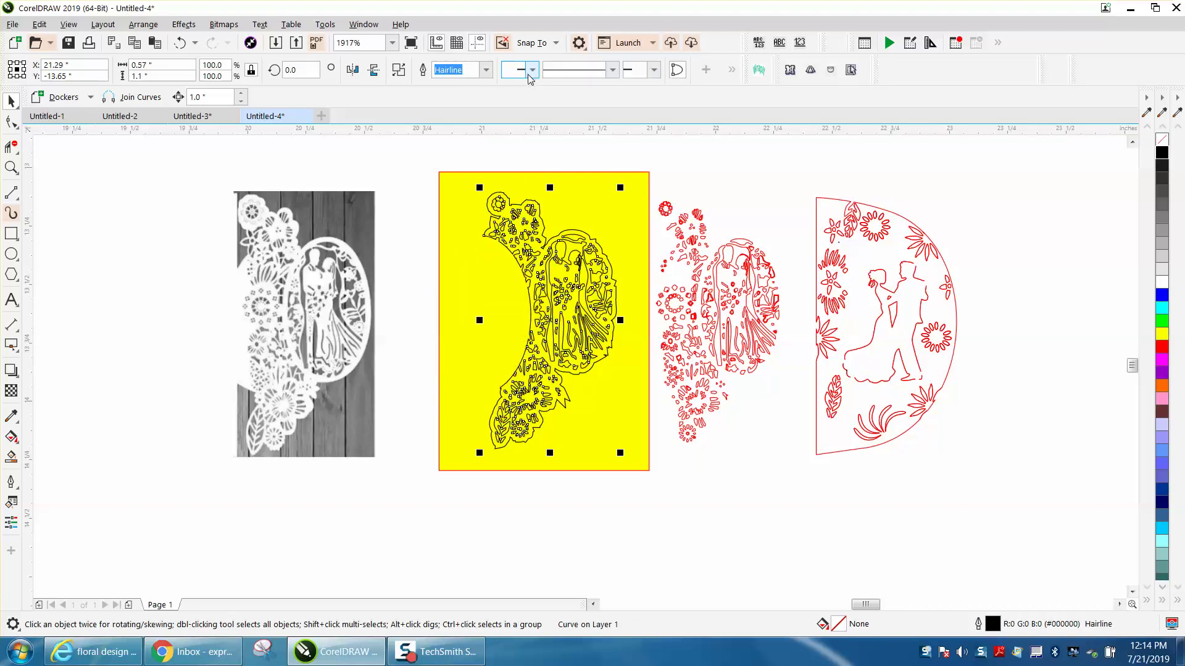
left_click(180, 44)
left_click(506, 70)
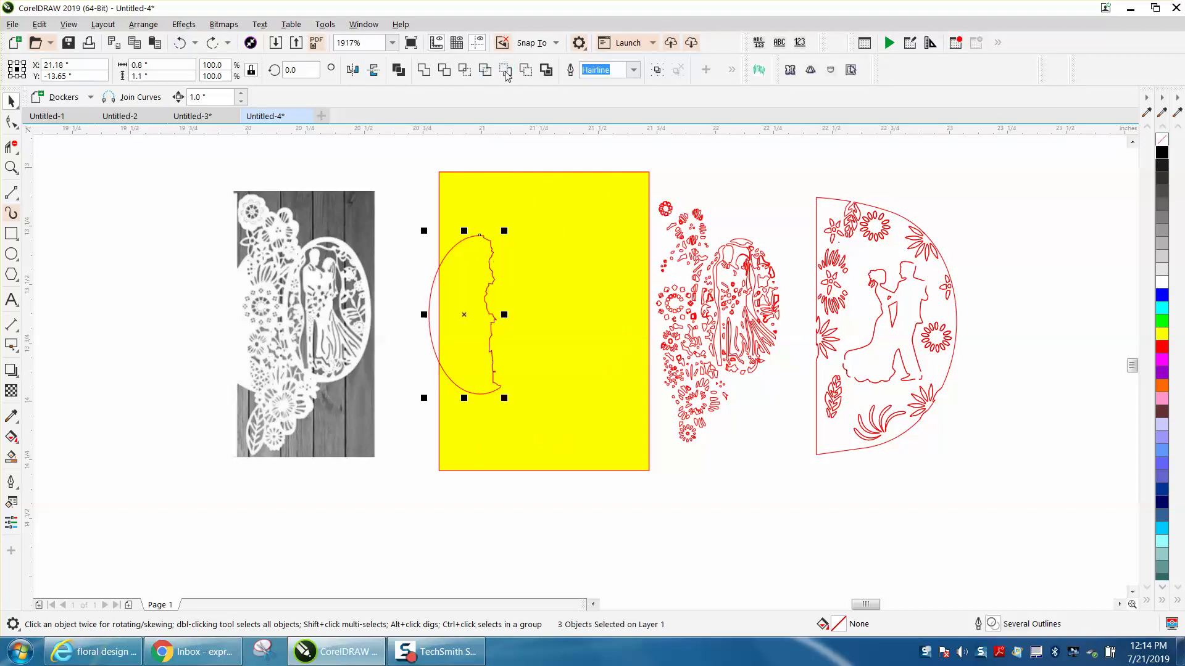
left_click(180, 45)
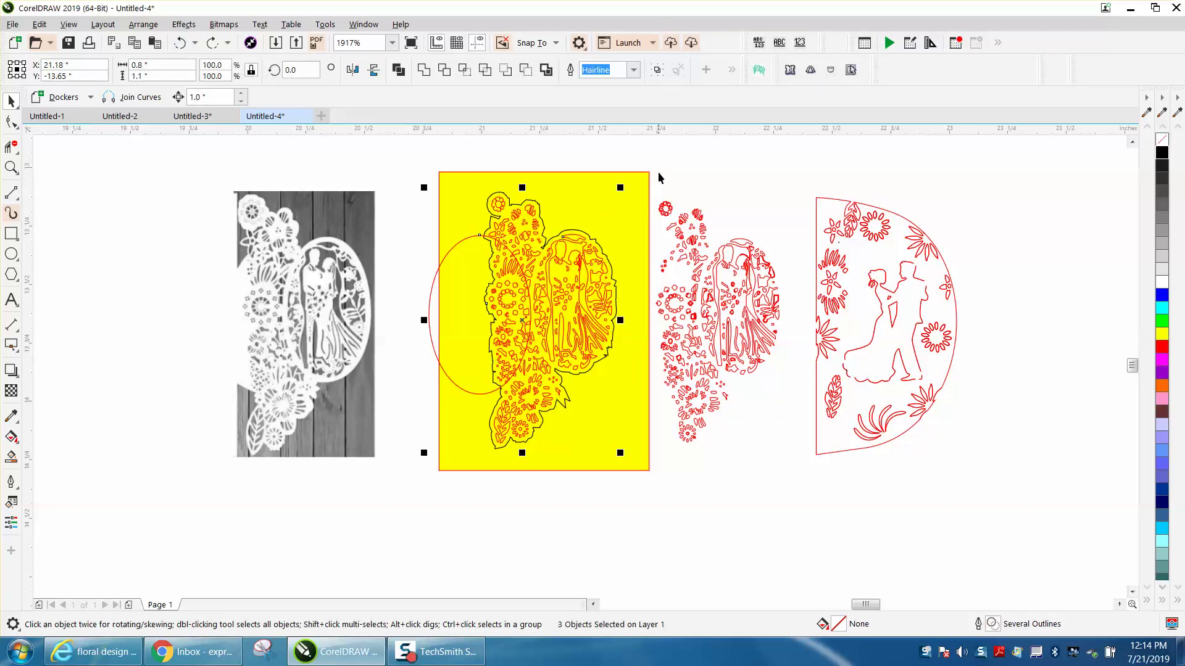
Shift the other red designs and the small leftover red object far to the right
left_click_drag(658, 178, 999, 509)
key("shift+Right")
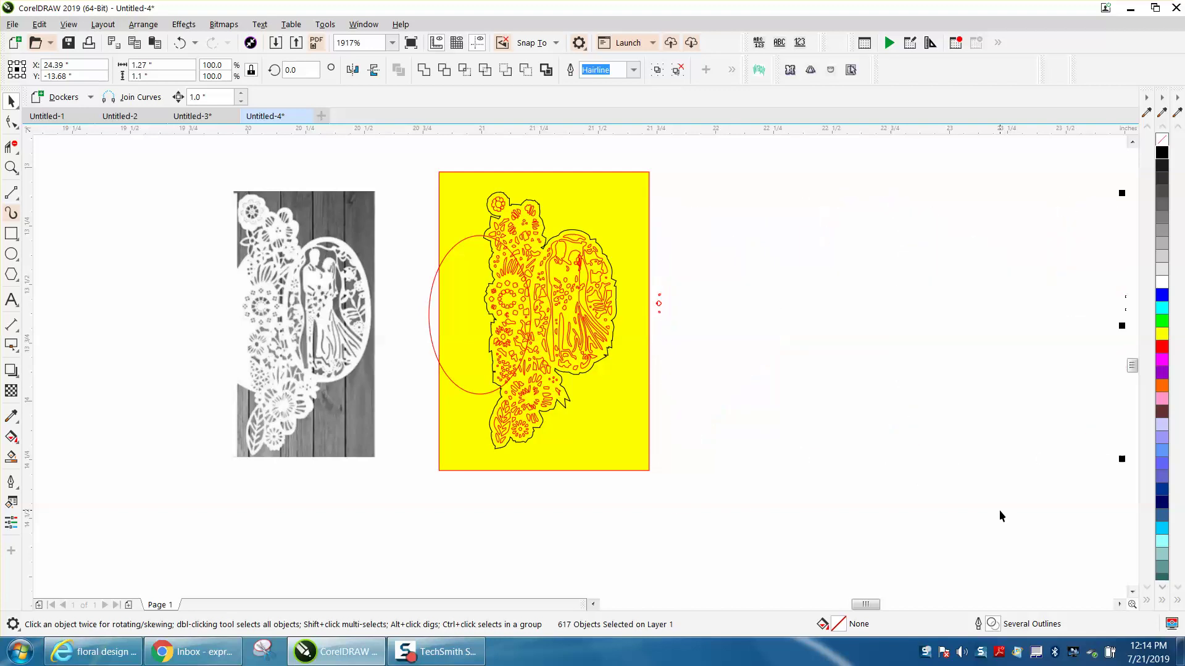
left_click_drag(691, 280, 647, 334)
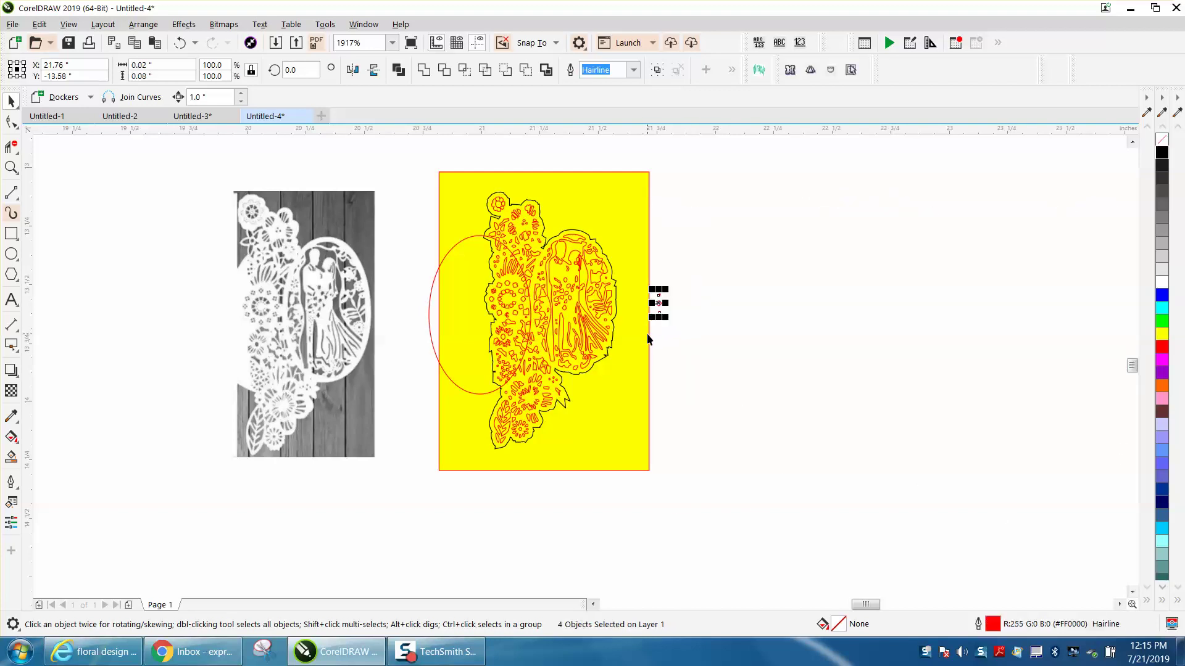
key("shift+Right")
key("shift+Right")
Duplicate the floral design and ellipse, offsetting the copy to the right
left_click_drag(422, 180, 691, 456)
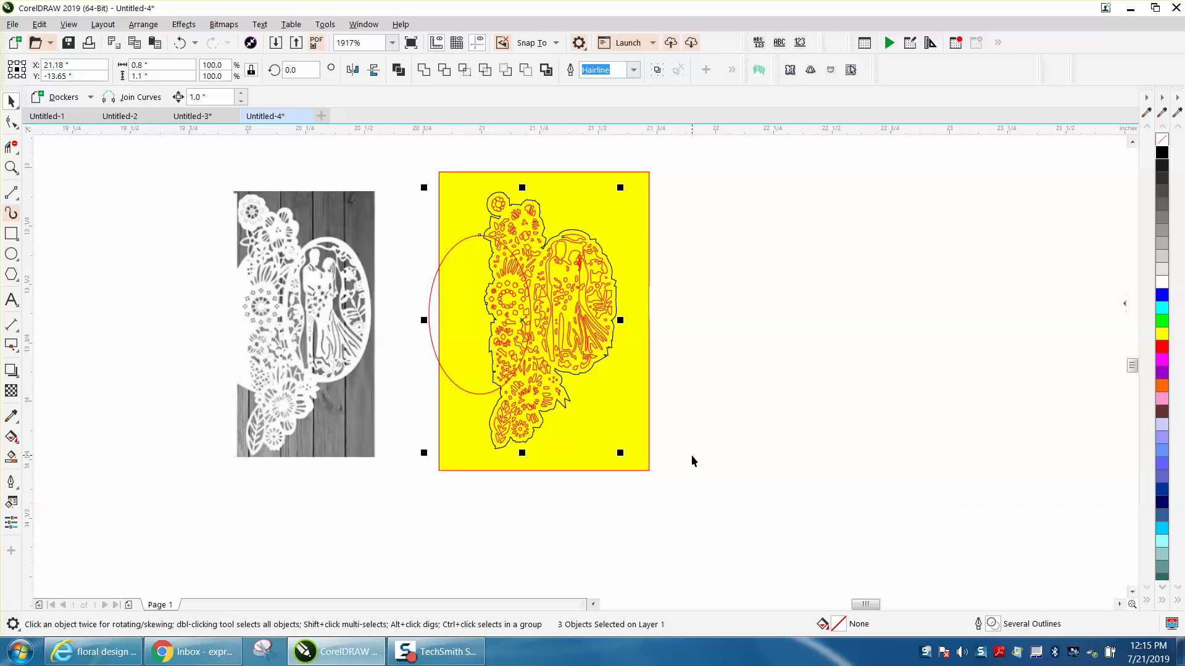
key("ctrl+c")
key("ctrl+v")
key("shift+Right")
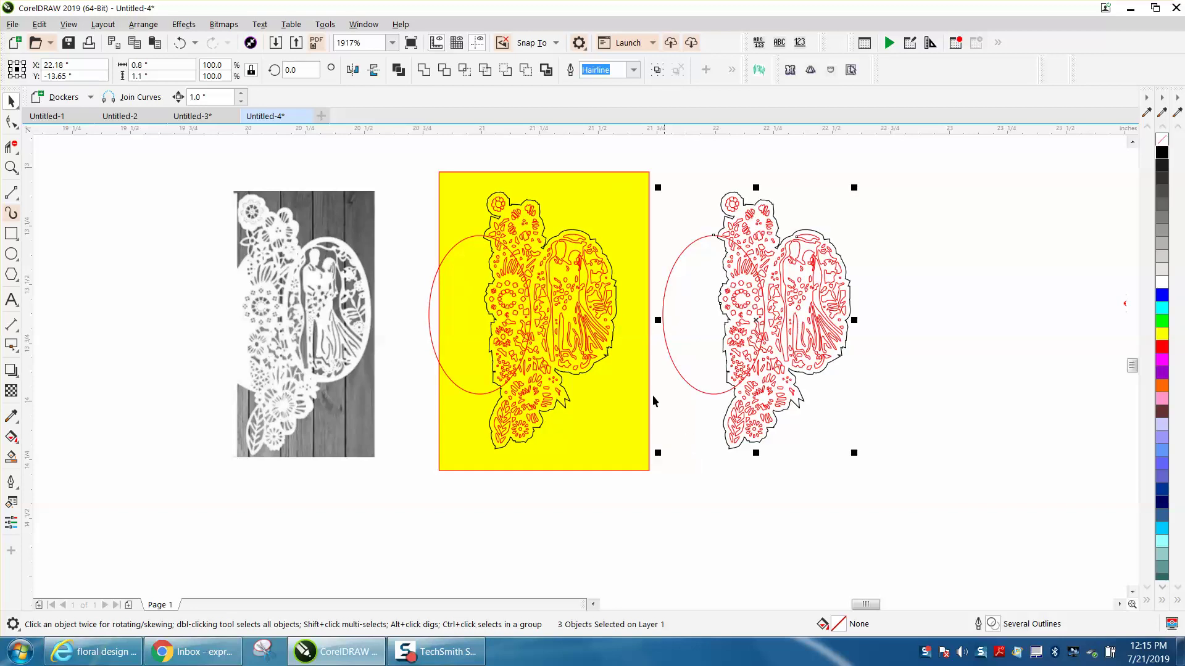
Trim the design with the ellipse, delete the leftover ellipse, and move the copied design back onto the box
left_click_drag(429, 188, 635, 475)
left_click(506, 70)
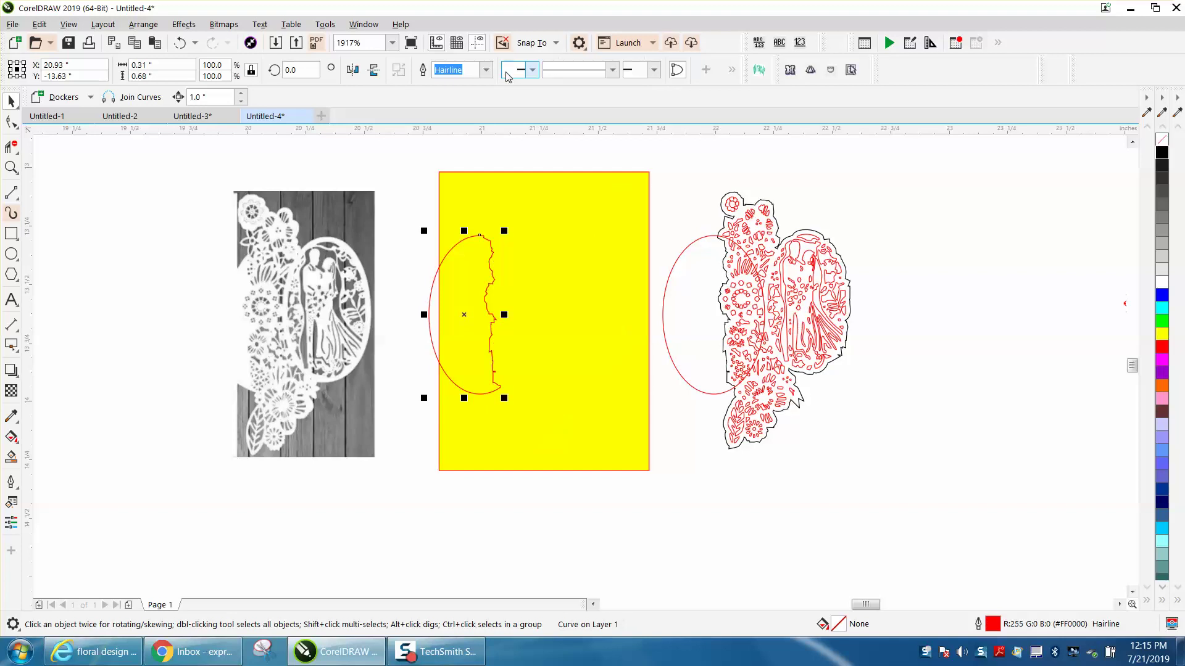
left_click(697, 239)
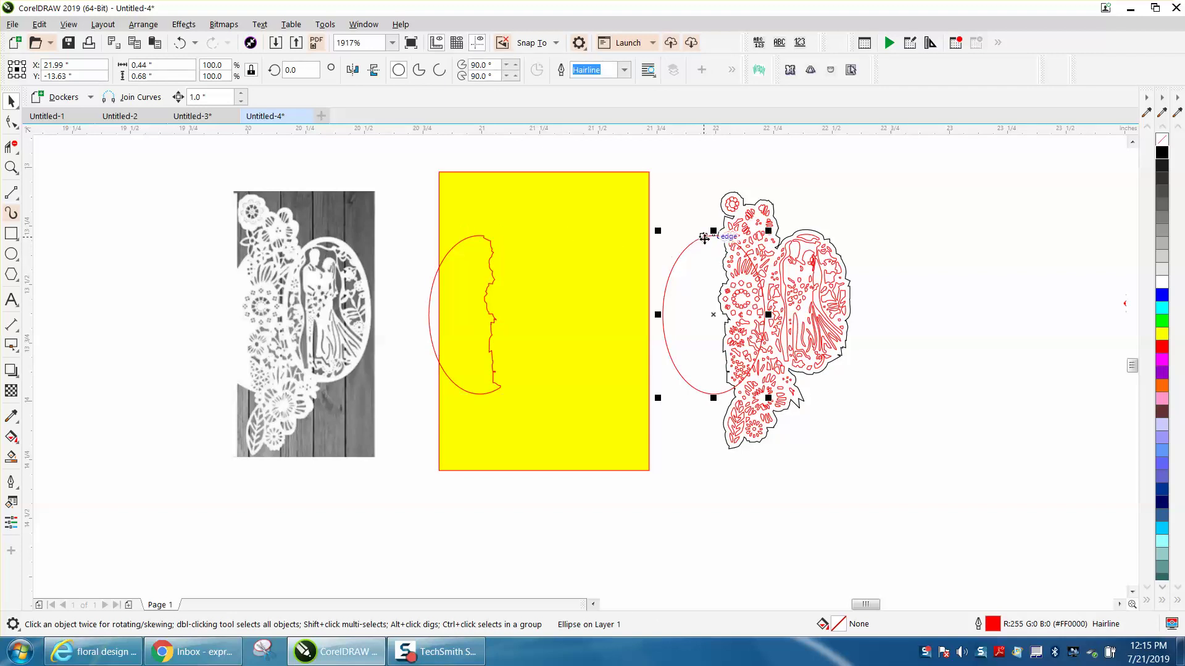
key("Delete")
left_click(723, 245)
left_click_drag(694, 185, 955, 530)
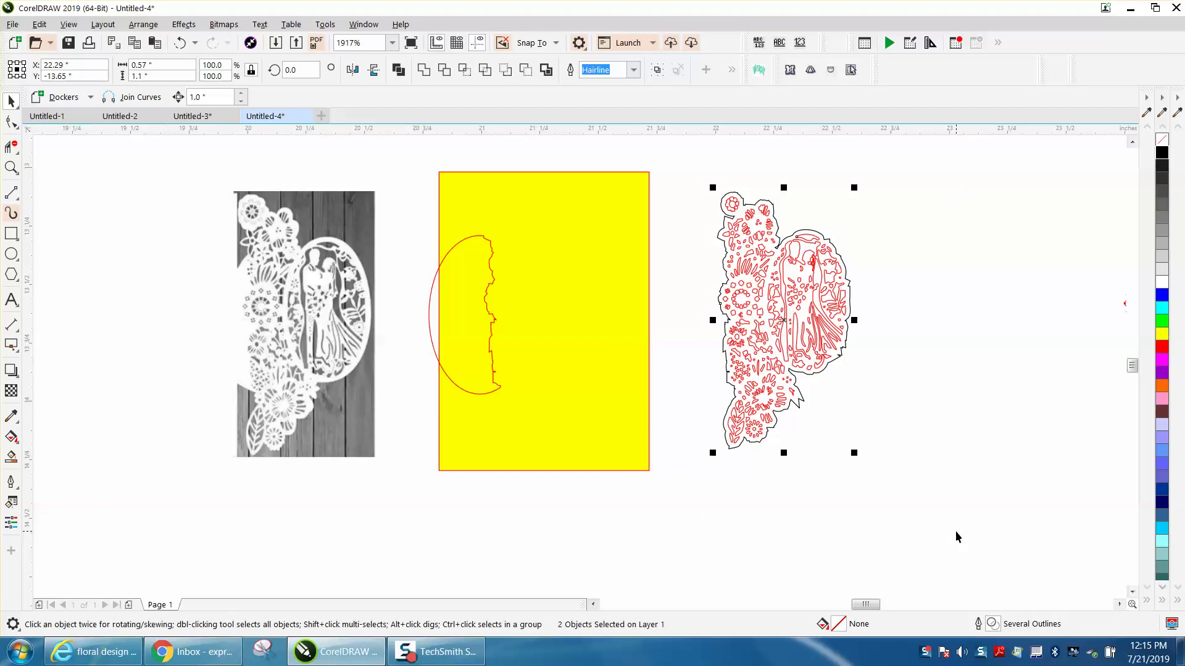
key("Left")
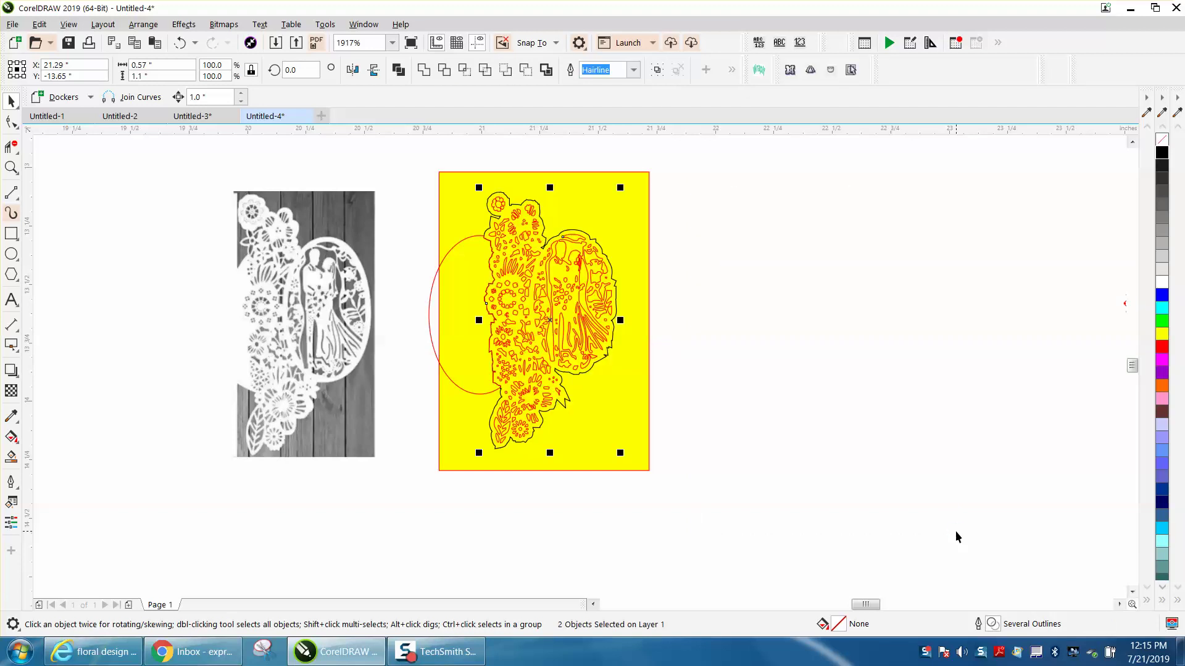
Zoom in on the design's left edge and move the red cut arc out of the way
left_click(11, 167)
left_click_drag(428, 227, 691, 456)
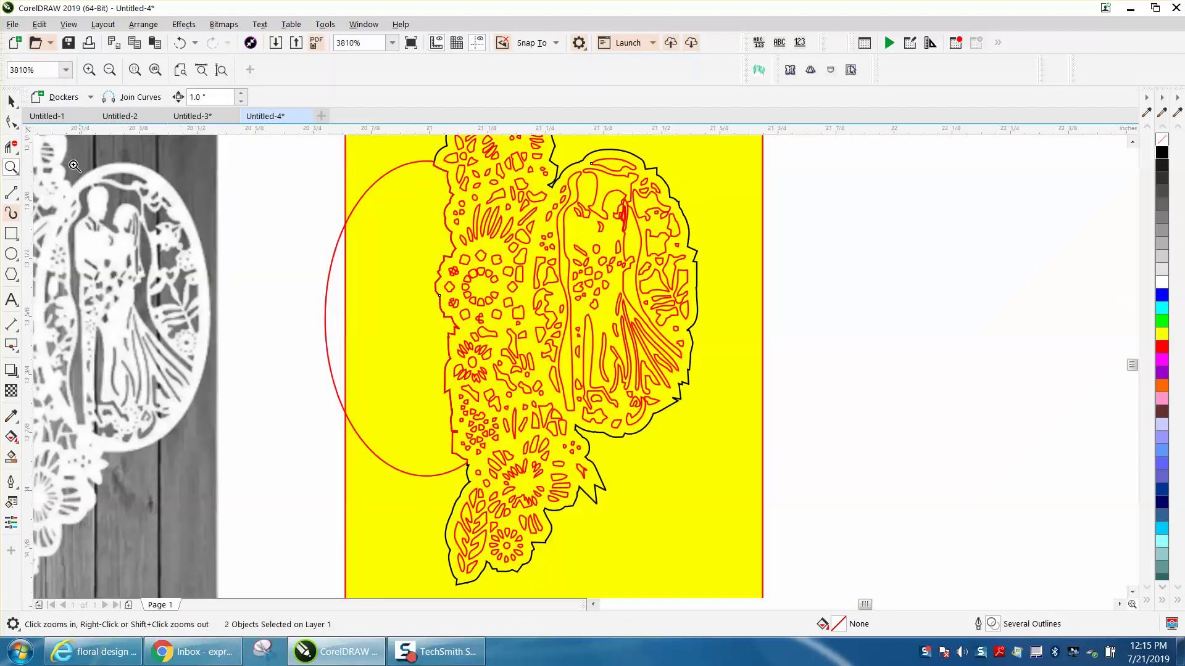
left_click(11, 146)
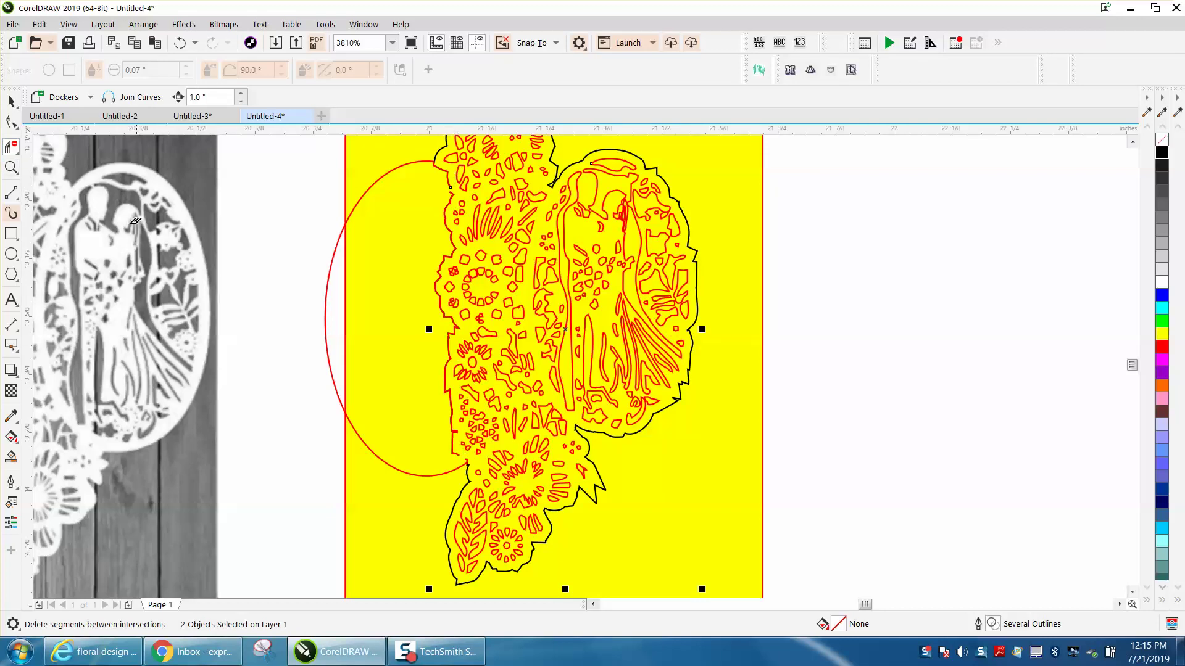
left_click(11, 100)
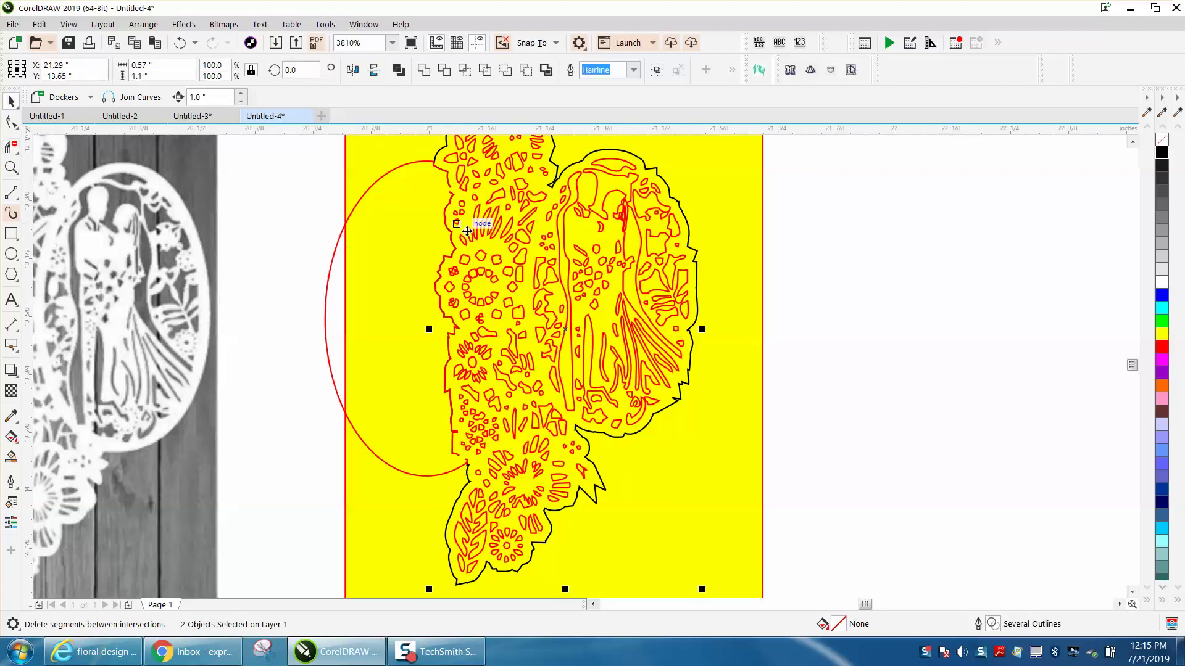
left_click(486, 267)
left_click(450, 256)
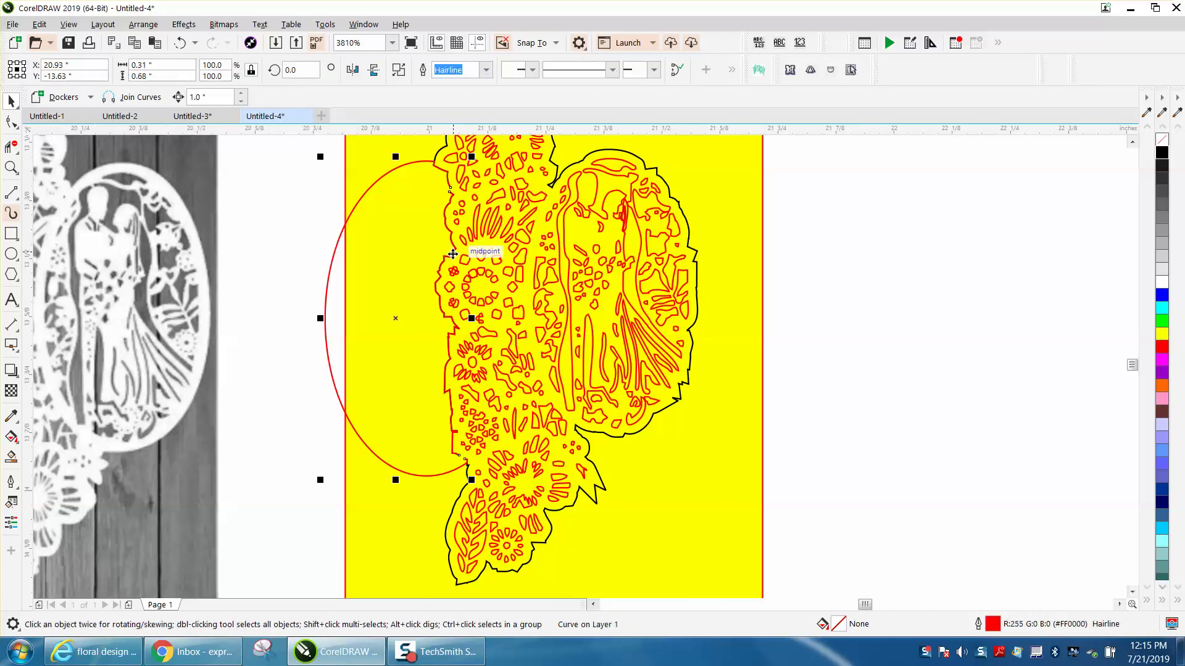
key("Left")
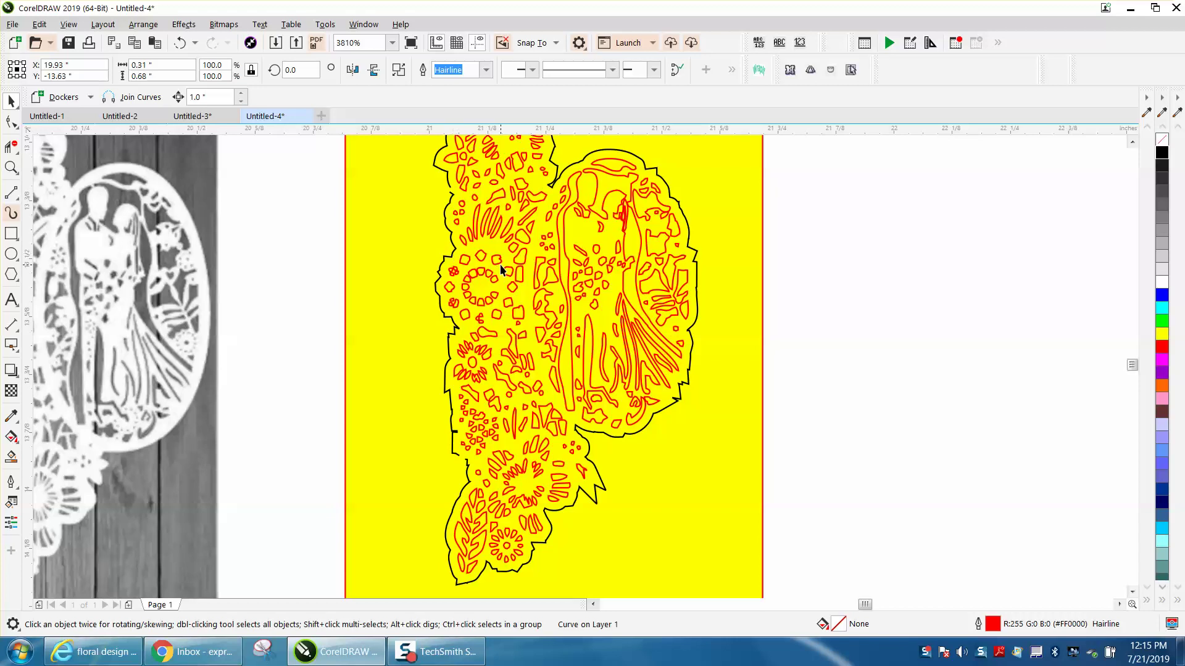
Break the black outline curve apart and delete the small piece on its left edge
left_click(452, 251)
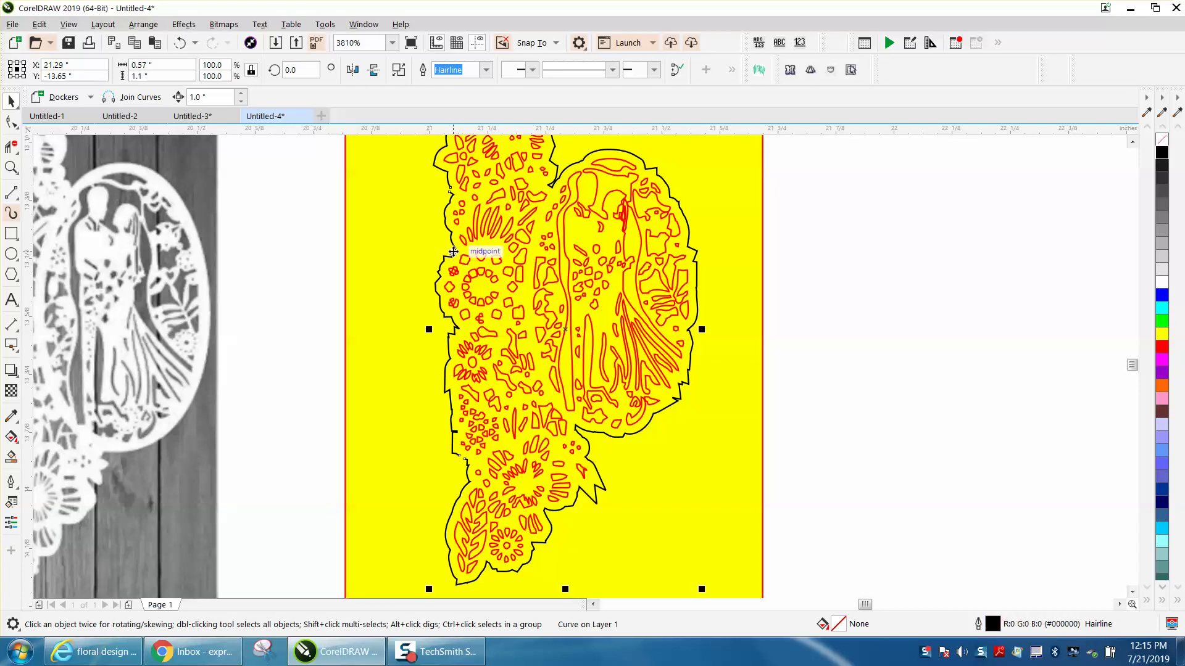
left_click(143, 24)
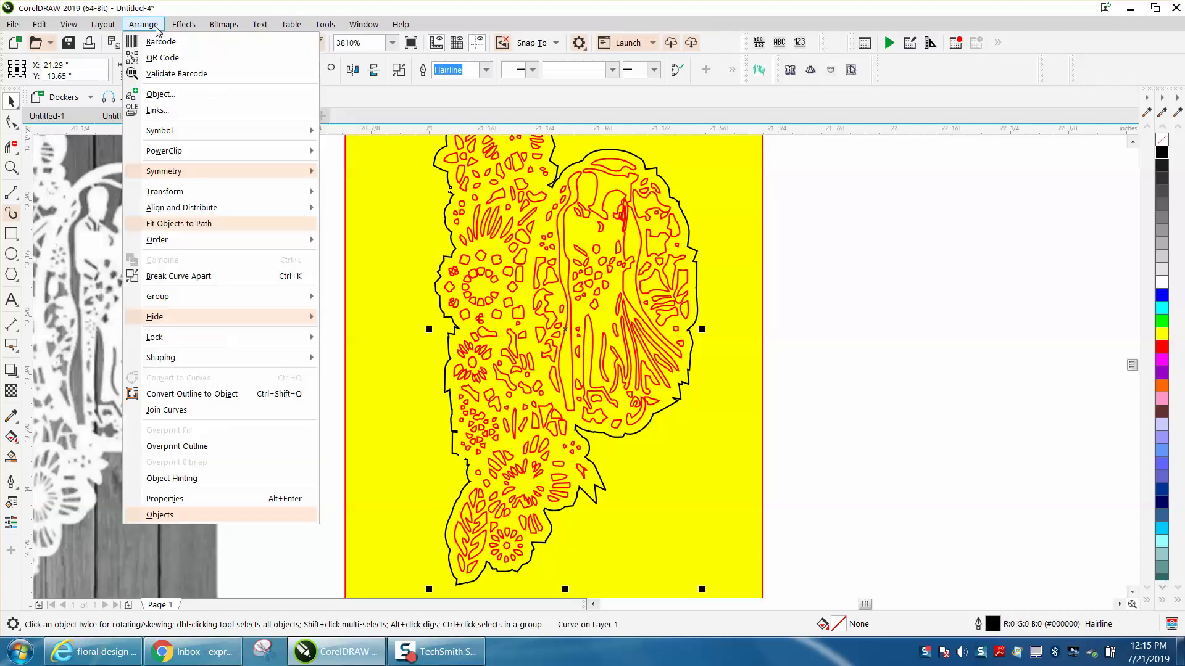
left_click(212, 276)
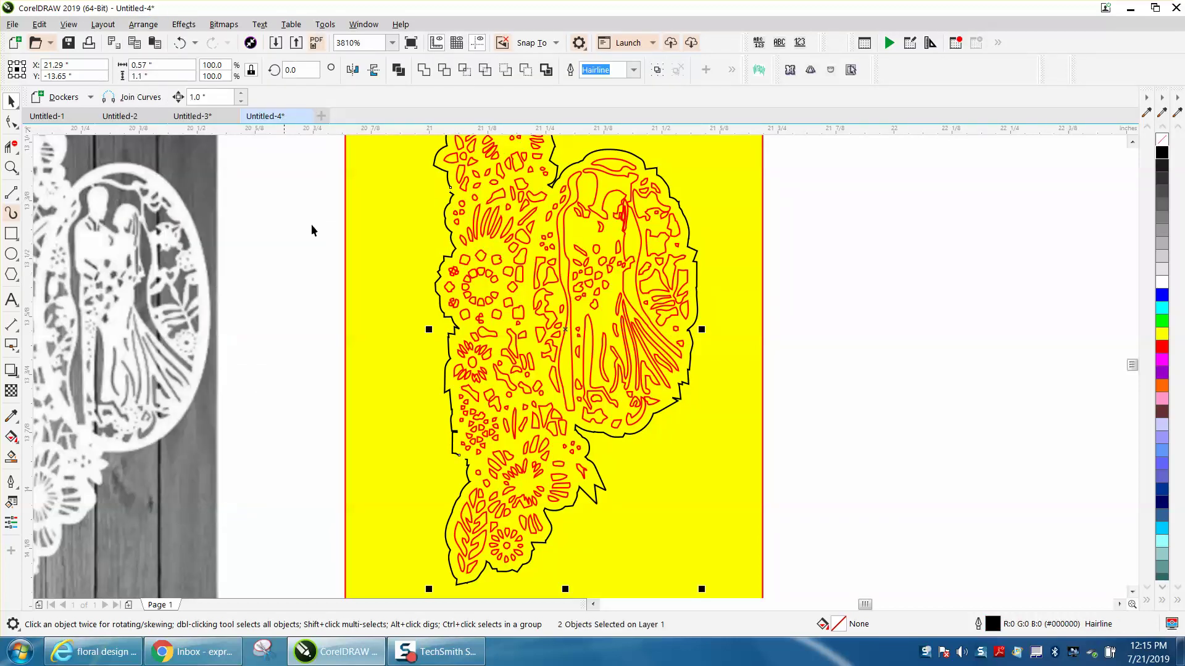
left_click(927, 291)
left_click(451, 238)
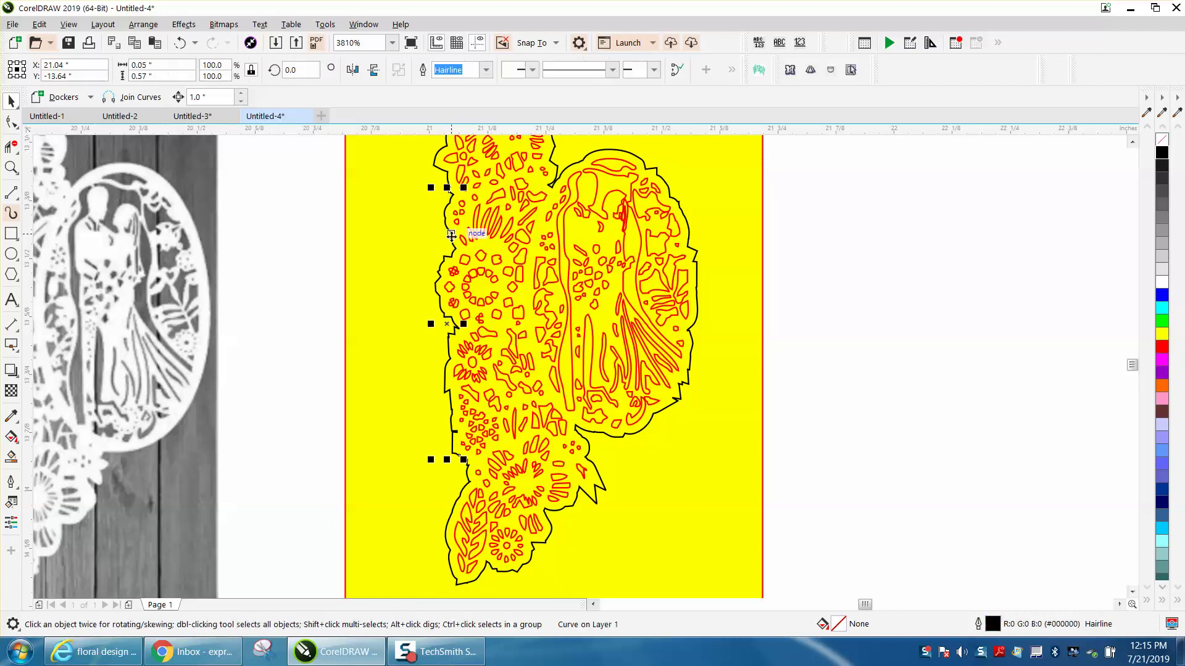
key("Delete")
scroll(498, 254, "down", 2)
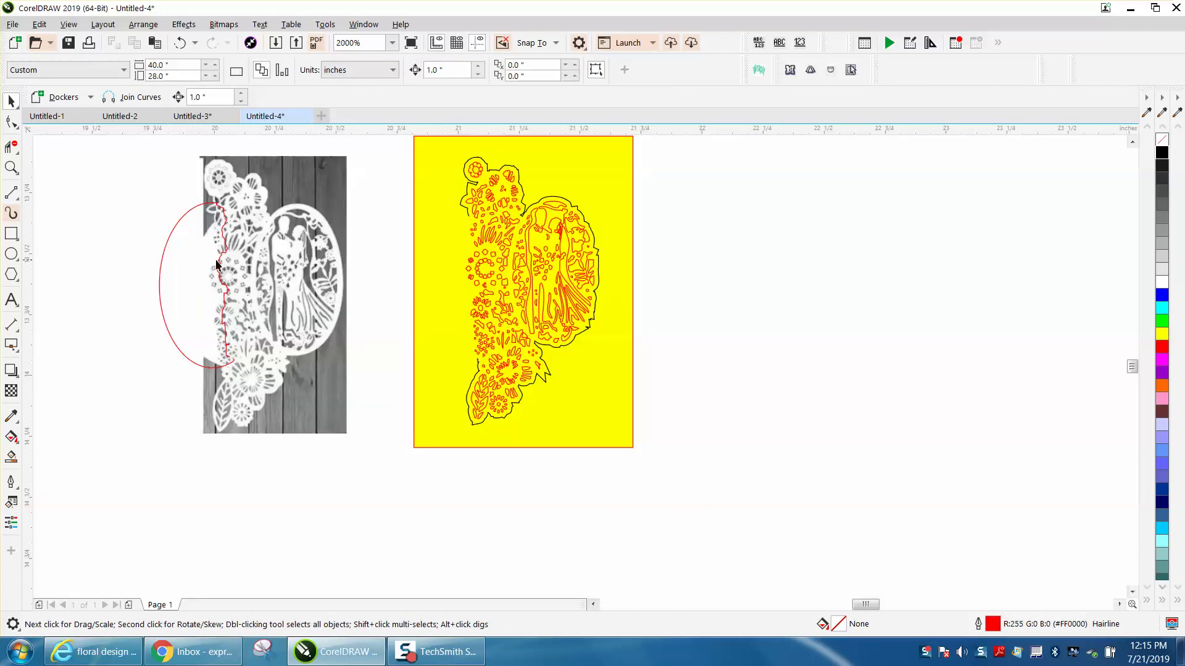
Nudge the red ellipse right onto the yellow panel and zoom in on the lace edge
left_click(165, 253)
key("Right")
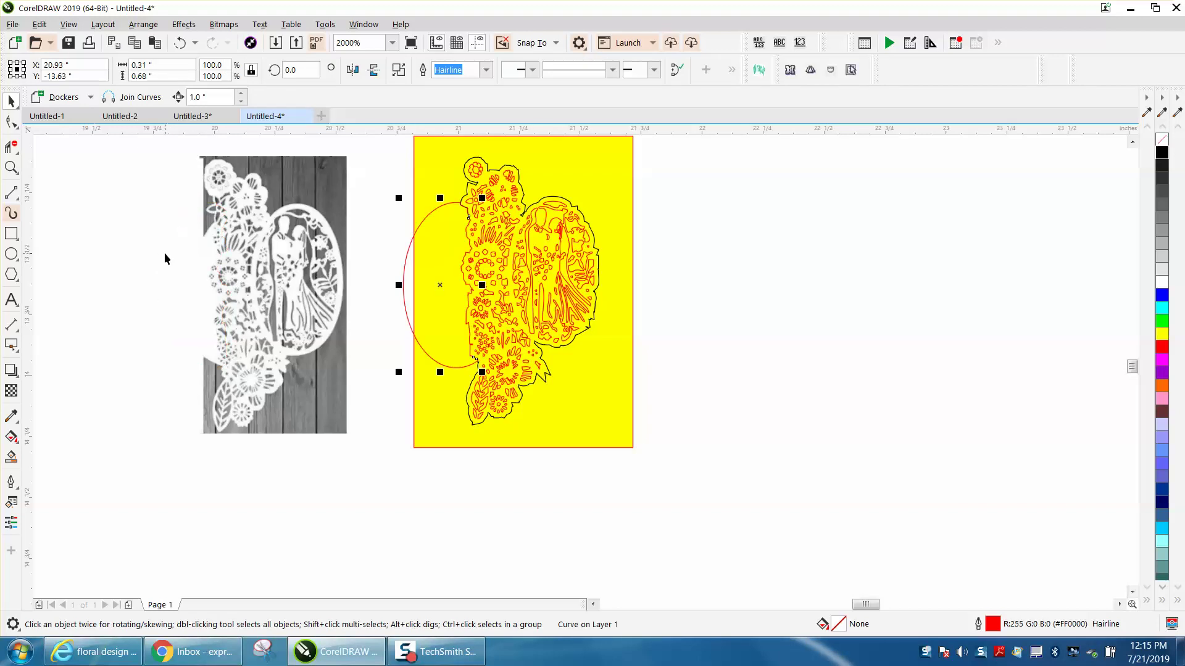
left_click(14, 167)
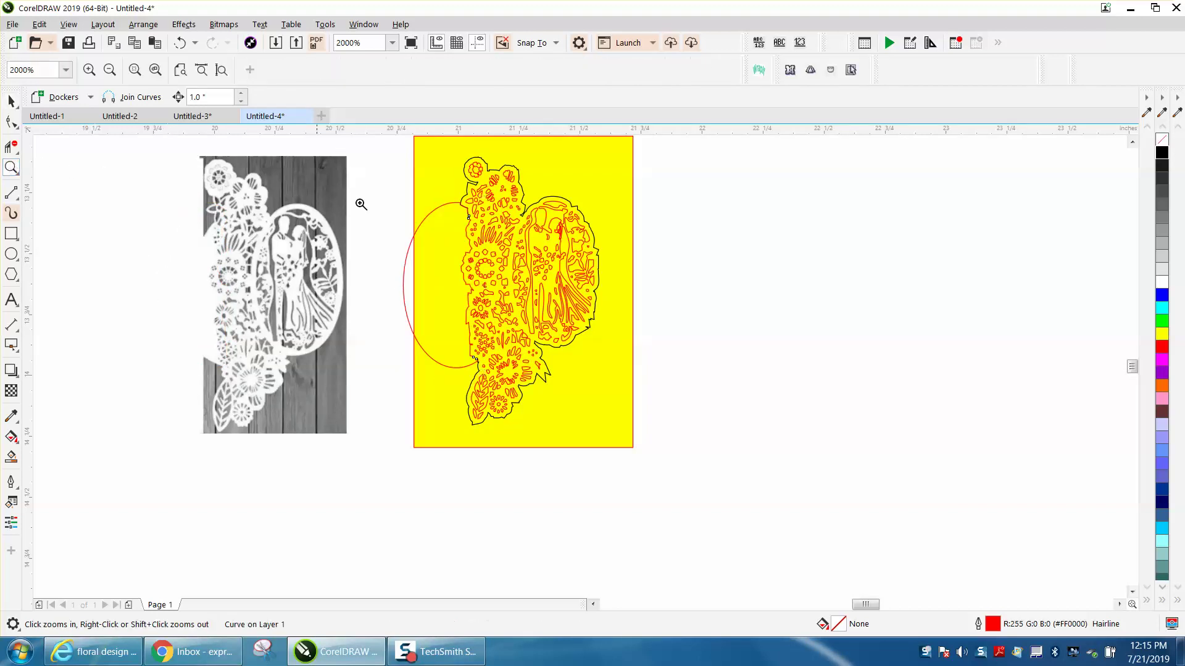
left_click_drag(417, 188, 719, 462)
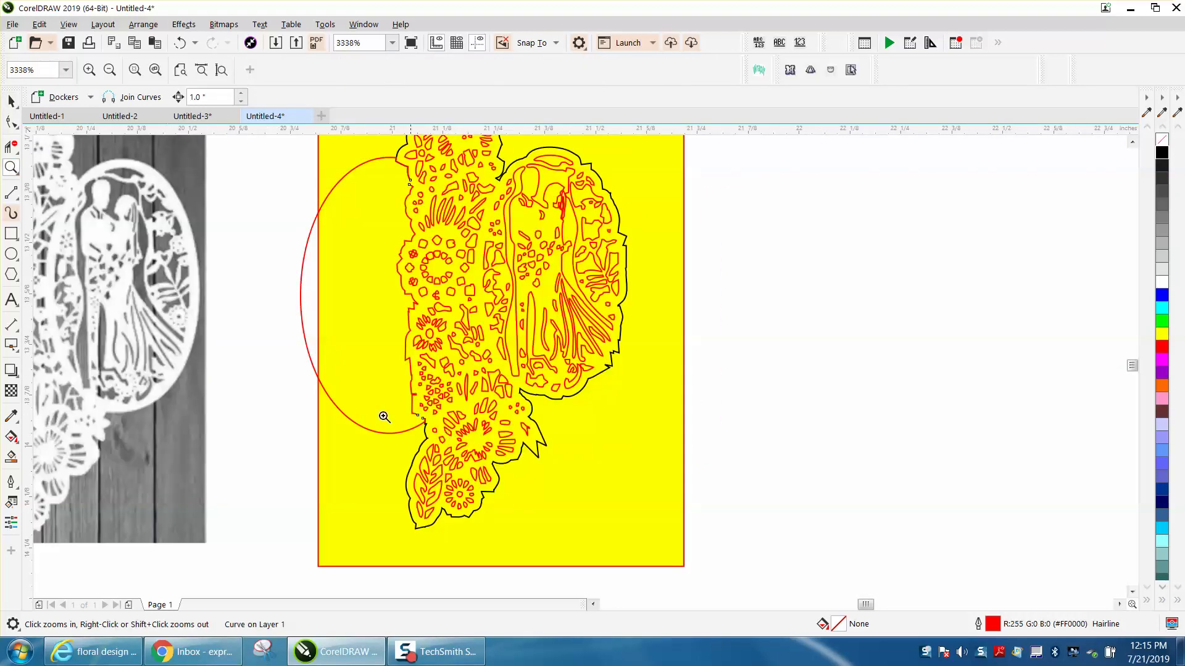
Delete the ellipse segments inside the lace and the lace's jagged left edge with Virtual Segment Delete
left_click(11, 146)
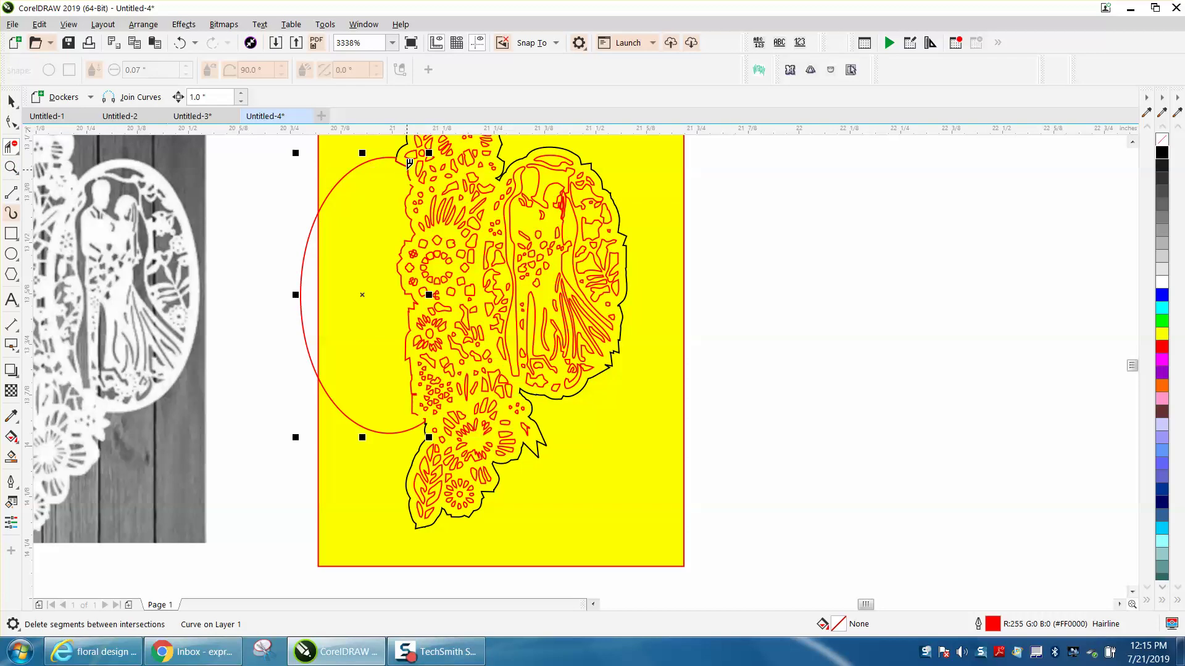
left_click(408, 164)
left_click(402, 158)
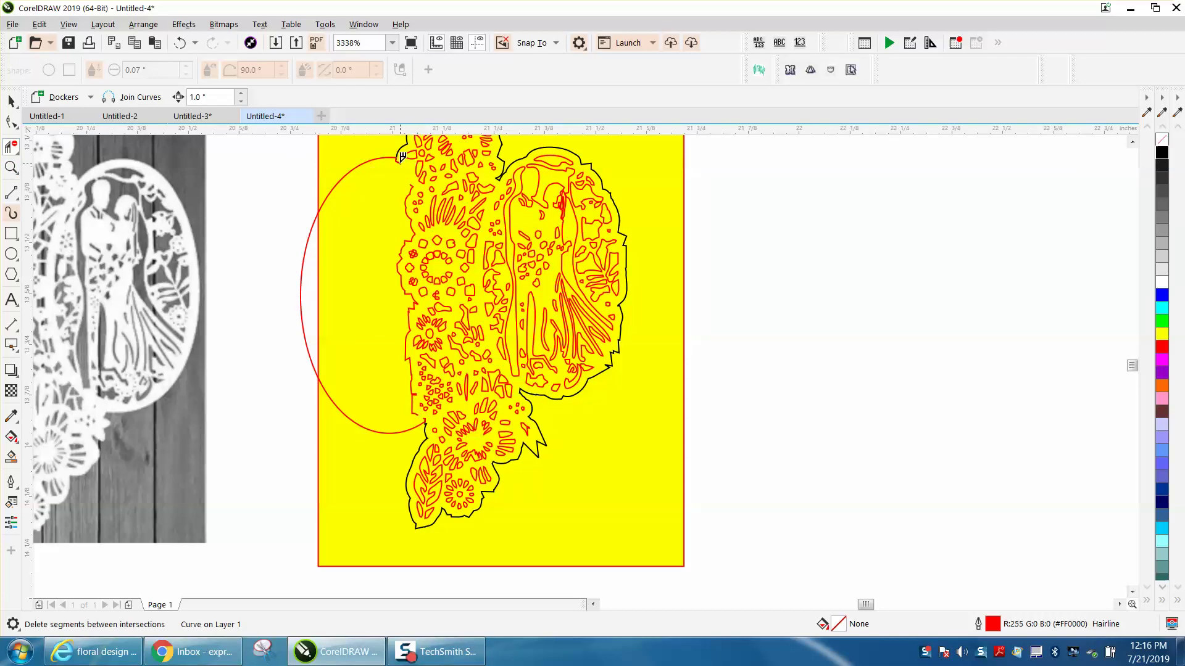
left_click(410, 197)
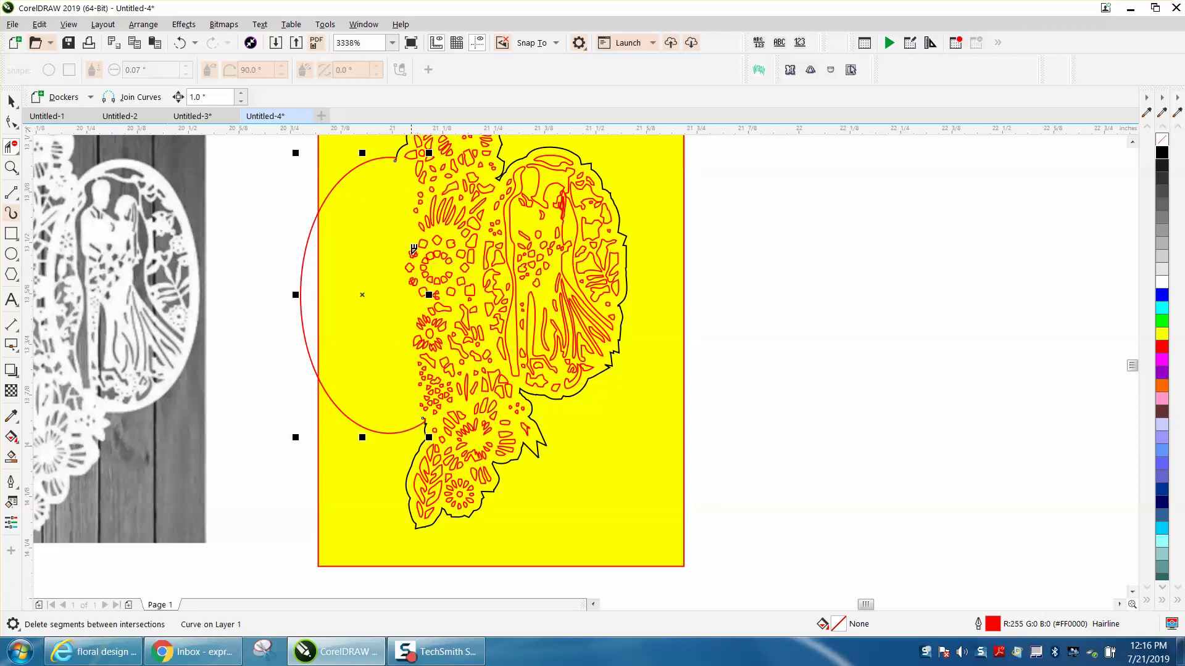
scroll(704, 393, "down", 2)
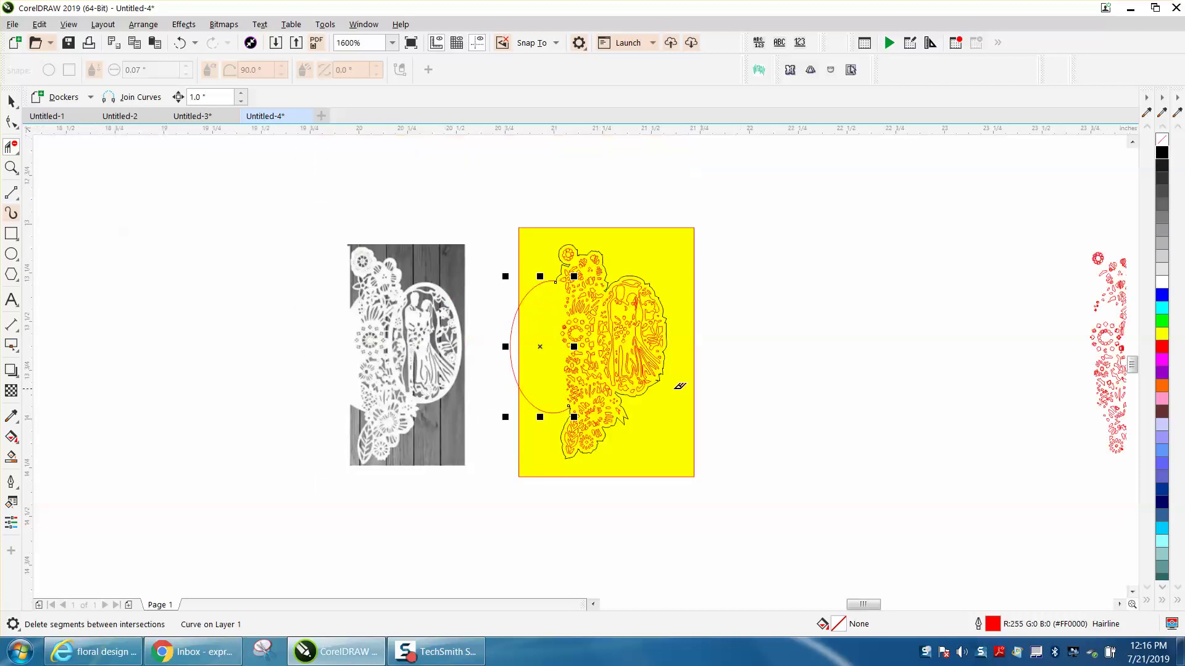
Widen the yellow rectangle slightly to the left, undoing a trial black fill
key("space")
left_click(532, 263)
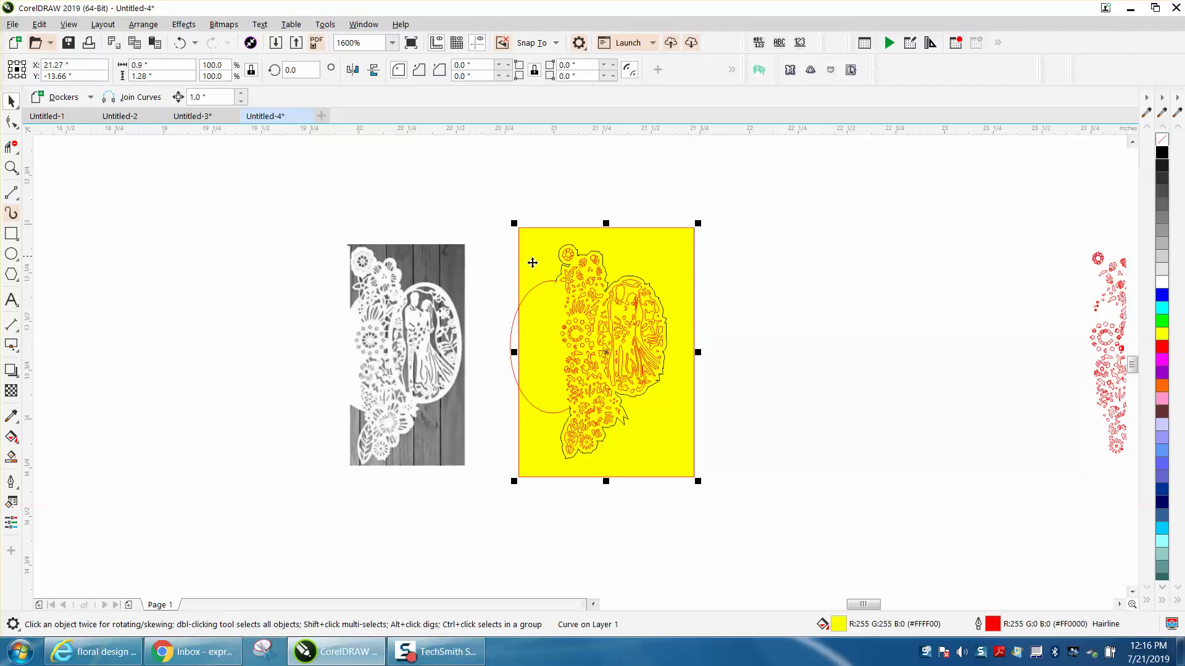
left_click_drag(515, 352, 499, 352)
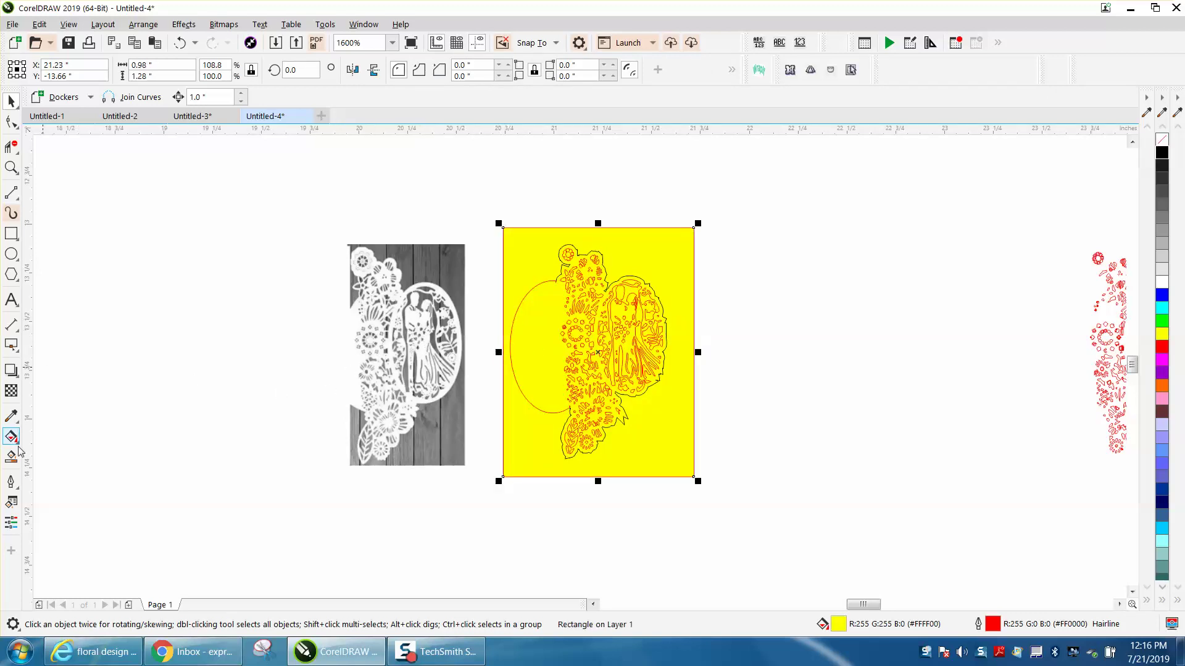
left_click(12, 456)
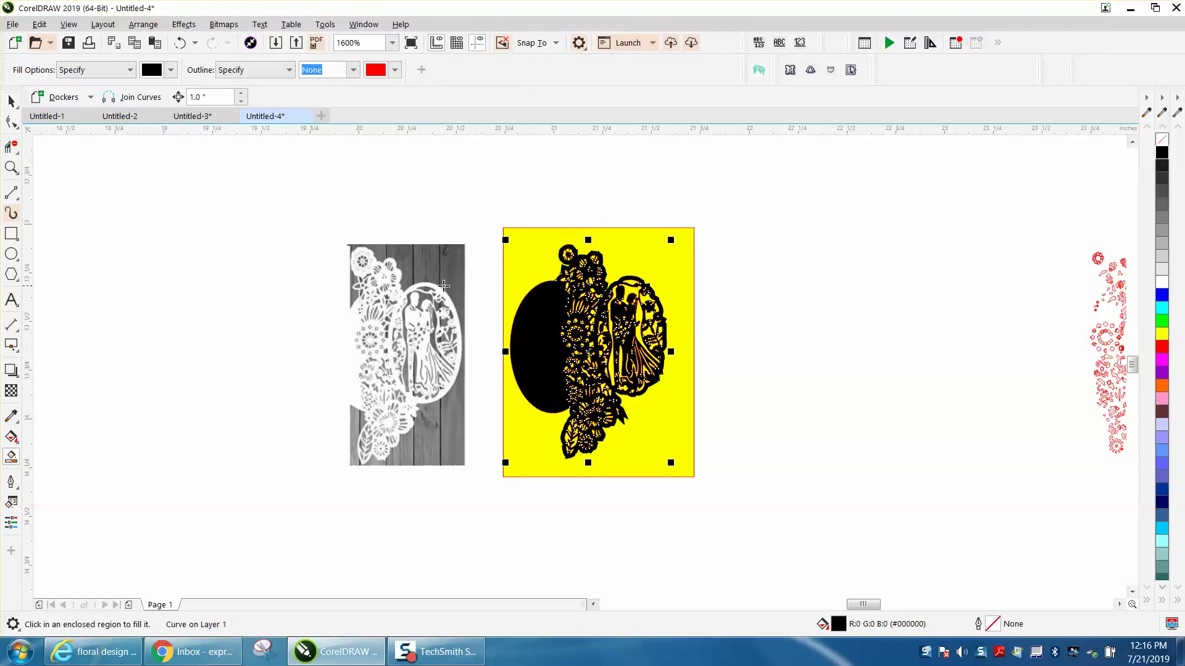
left_click(180, 43)
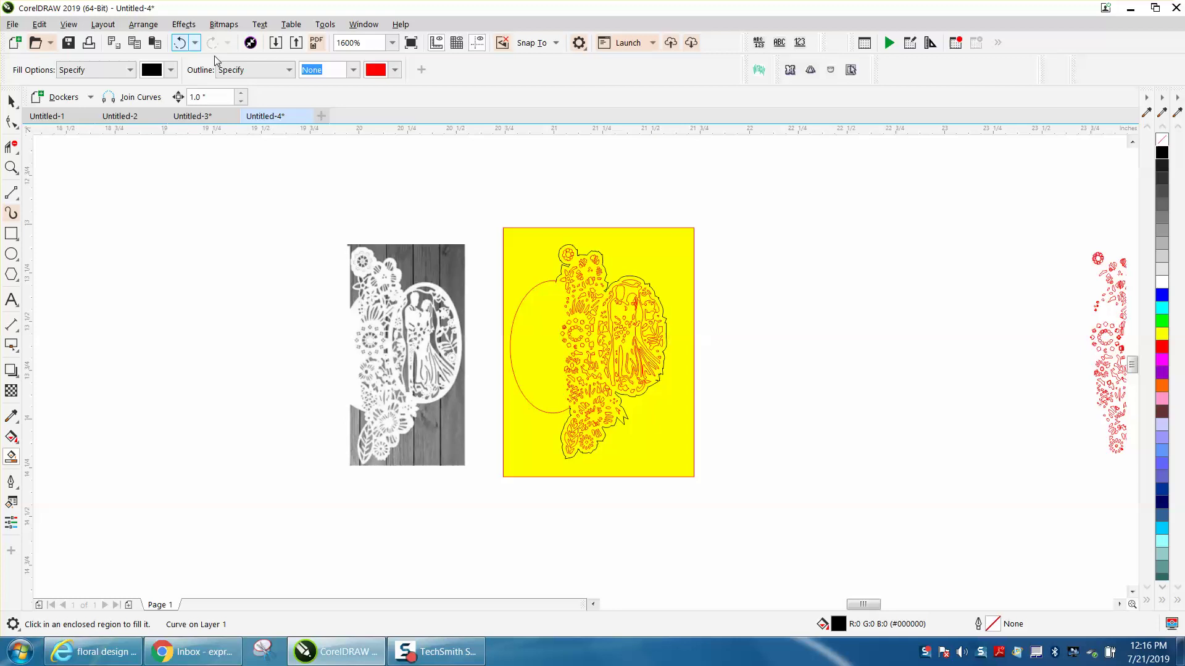
Draw a vertical 2-point fold line across the ellipse and shift it slightly right
left_click(11, 193)
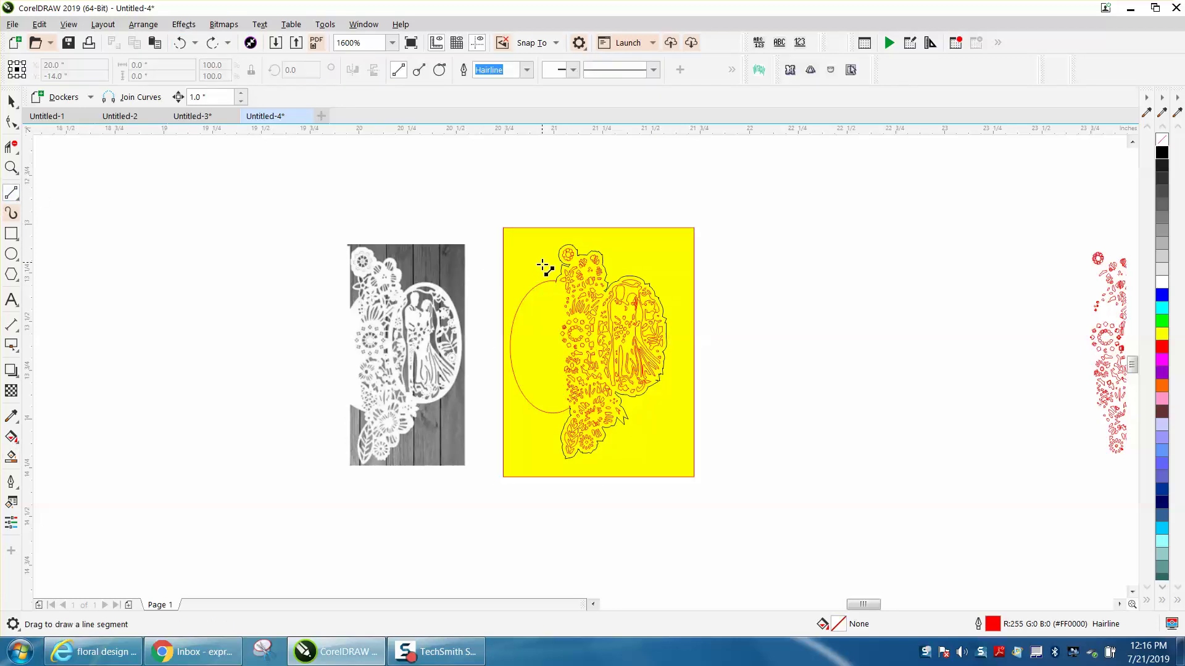
left_click_drag(529, 250, 529, 438)
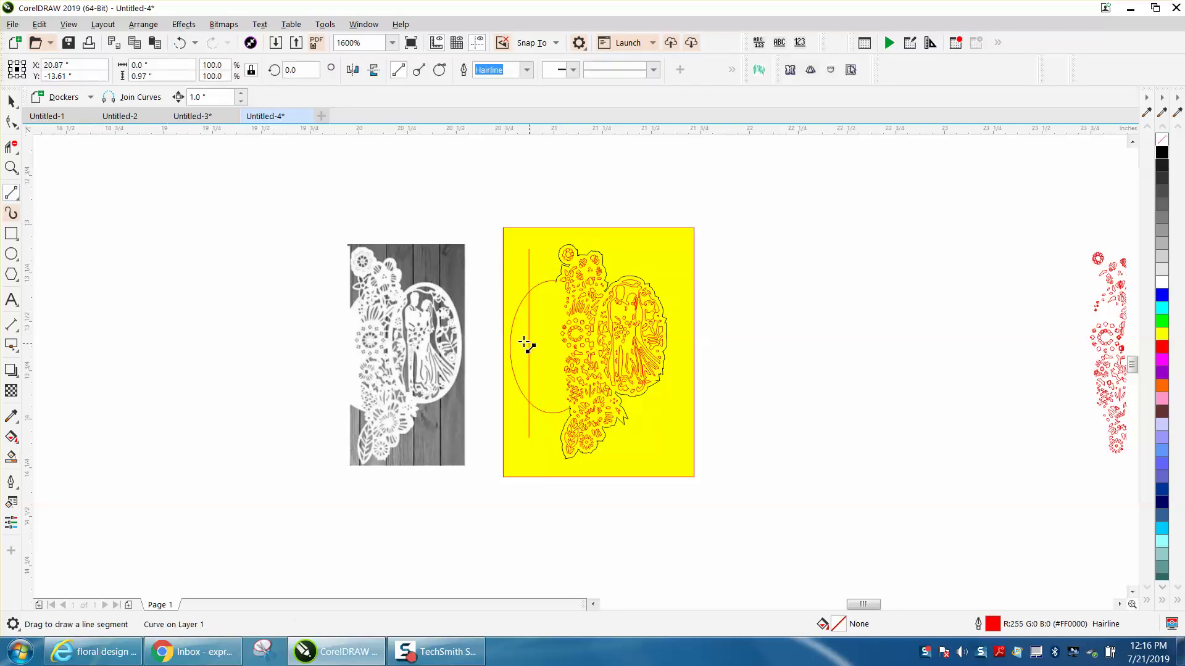
key("space")
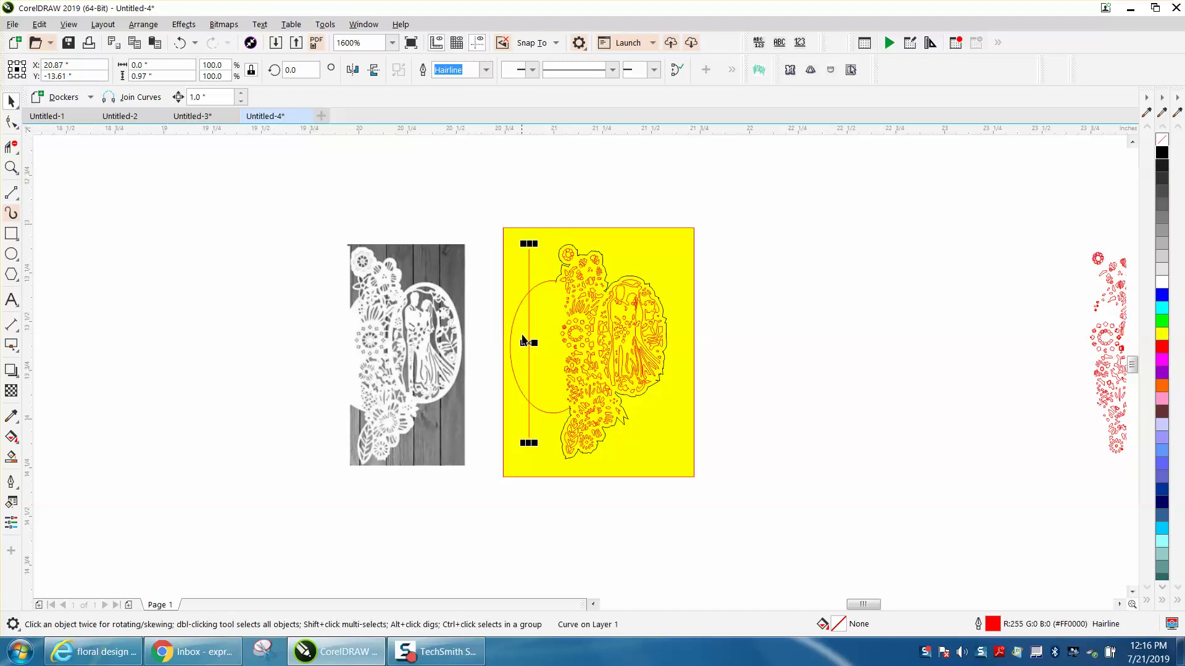
left_click_drag(526, 341, 548, 350)
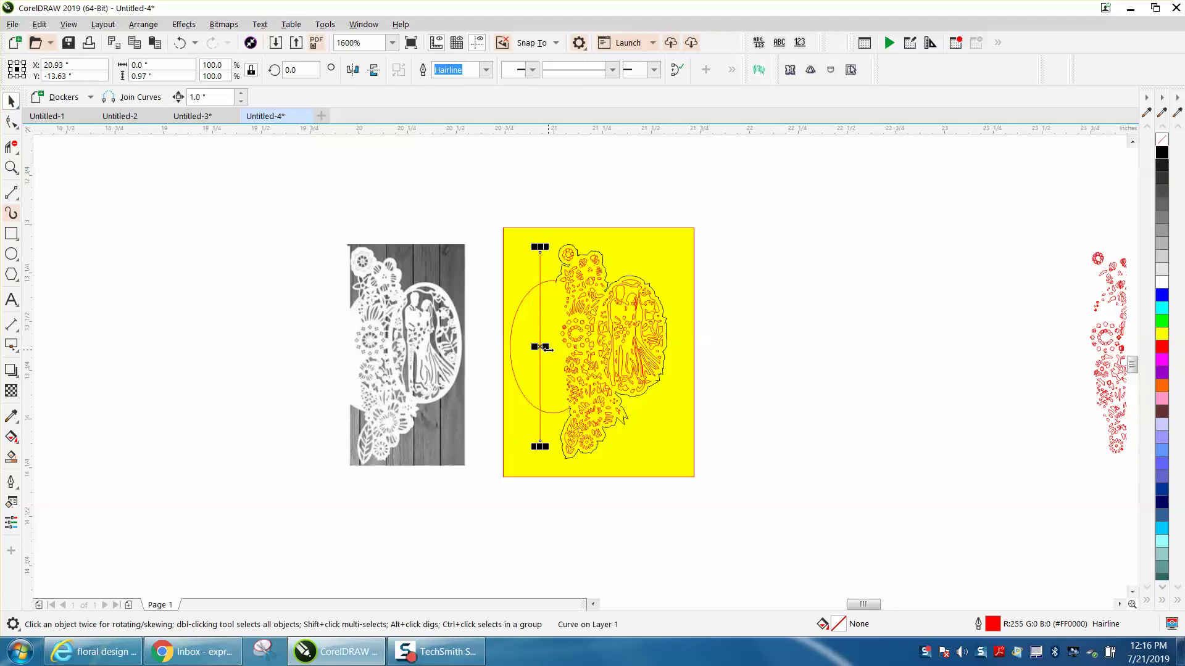
Smart Fill the enclosed region right of the fold line with black
left_click(11, 457)
left_click(548, 388)
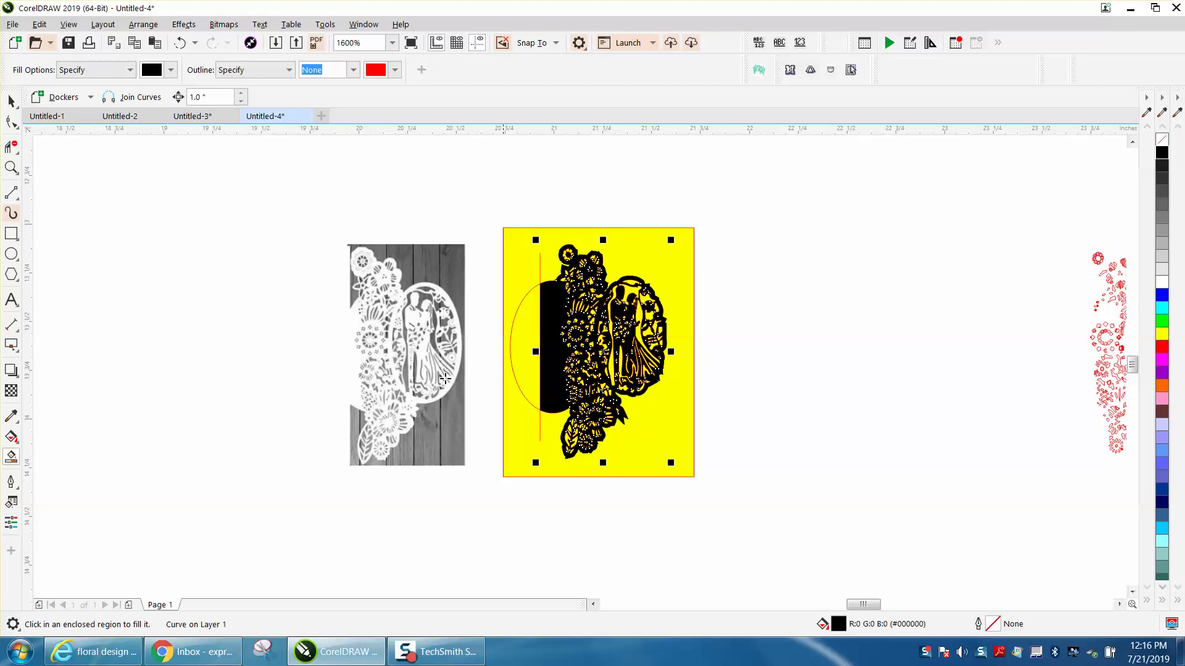
left_click(12, 167)
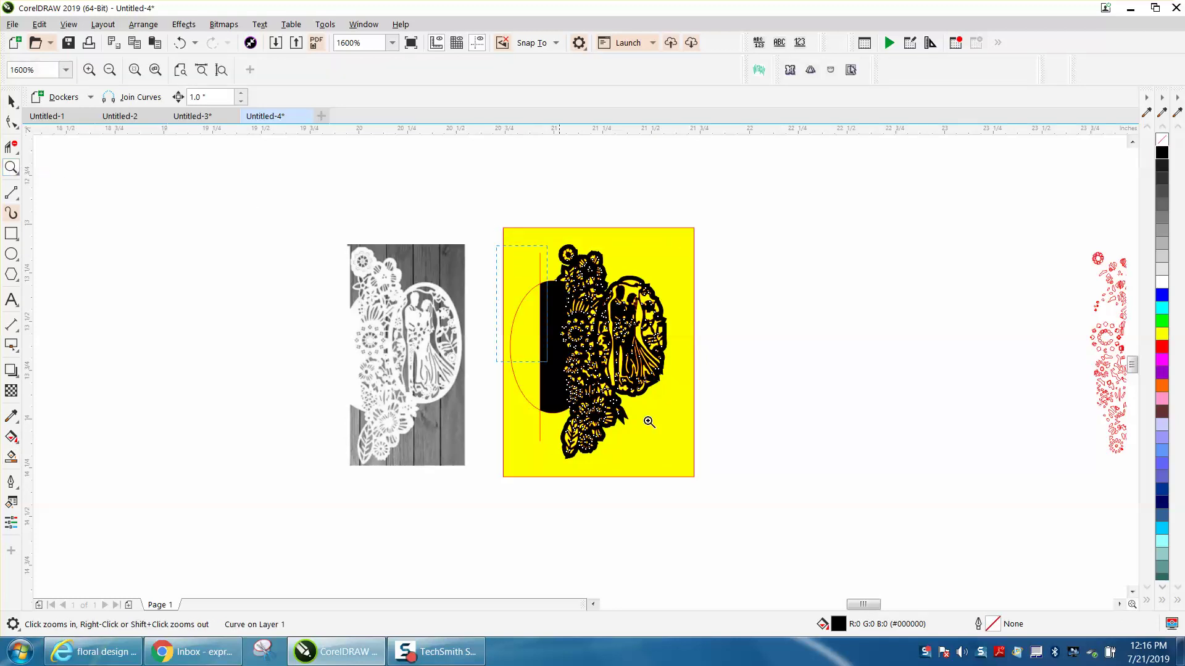
left_click(838, 549)
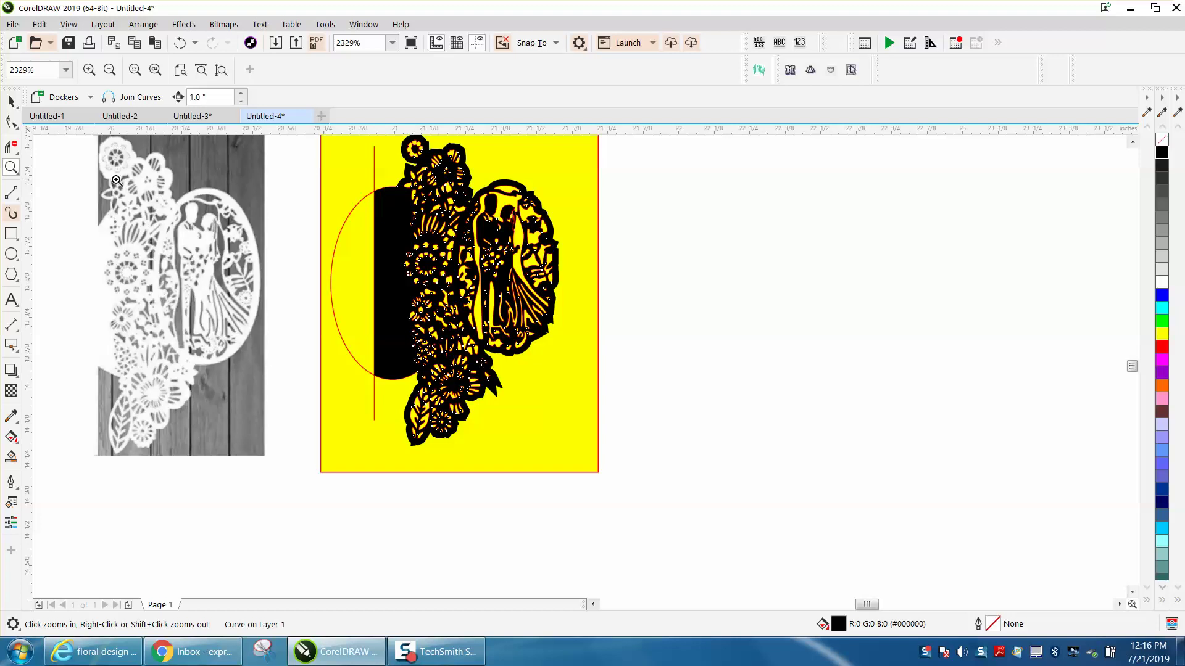
Zoom in on the couple's faces to inspect the fill, then zoom back out
left_click_drag(428, 196, 658, 301)
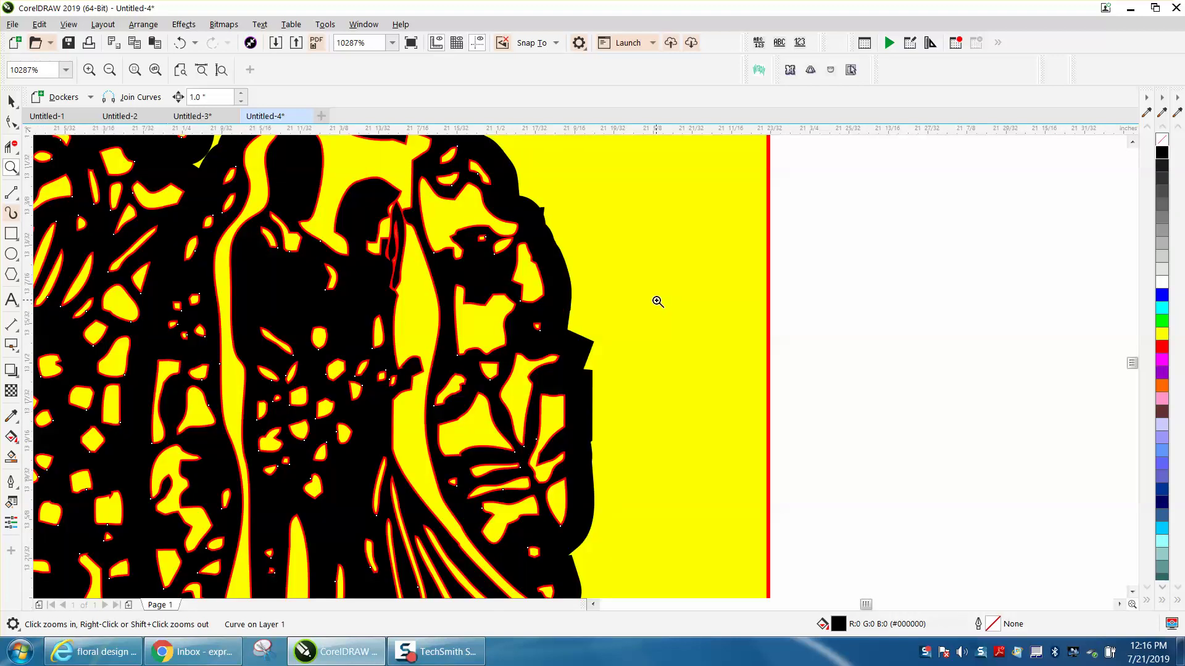
right_click(658, 301)
left_click_drag(527, 251, 587, 318)
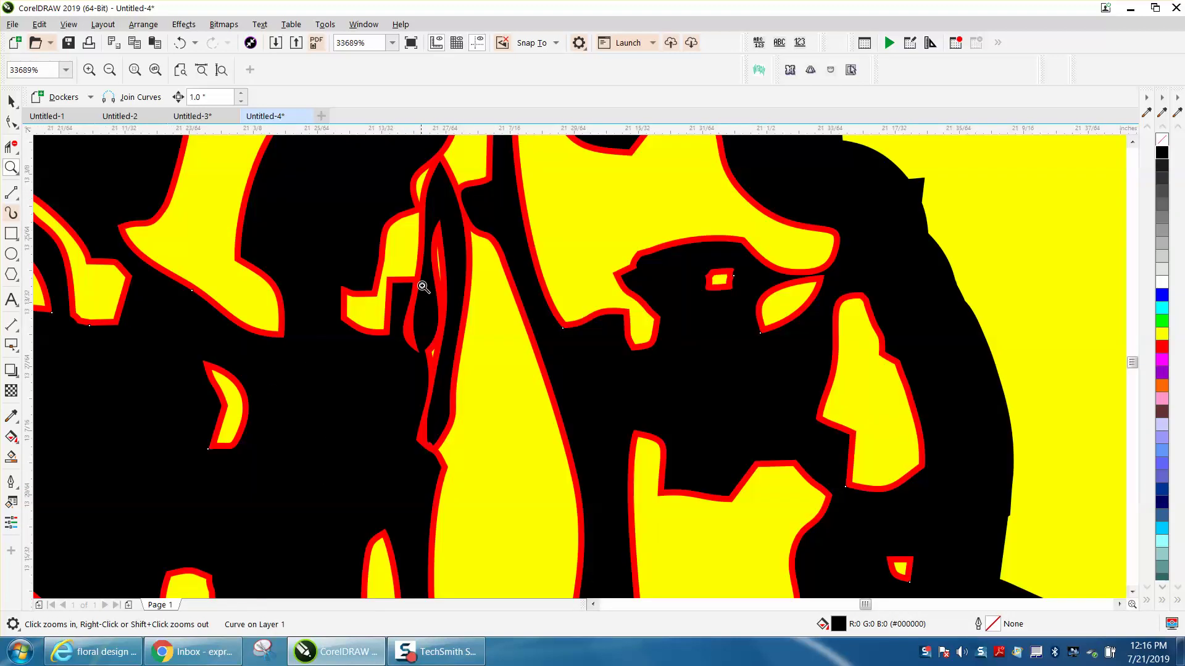
right_click(445, 313)
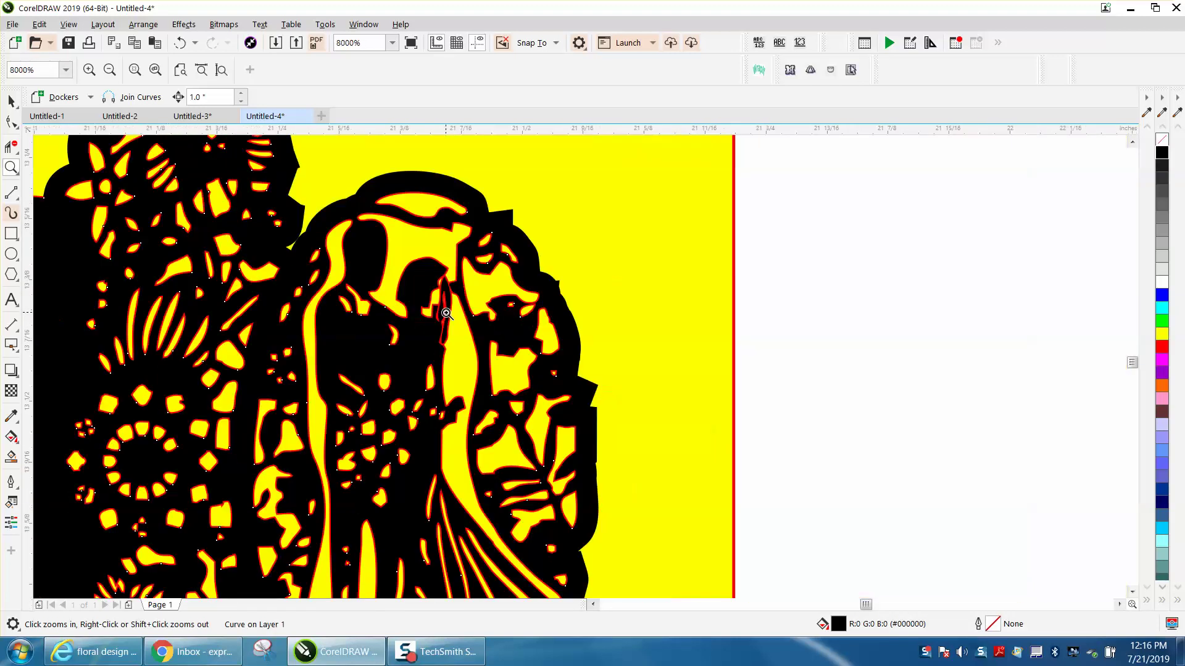
right_click(446, 313)
right_click(445, 313)
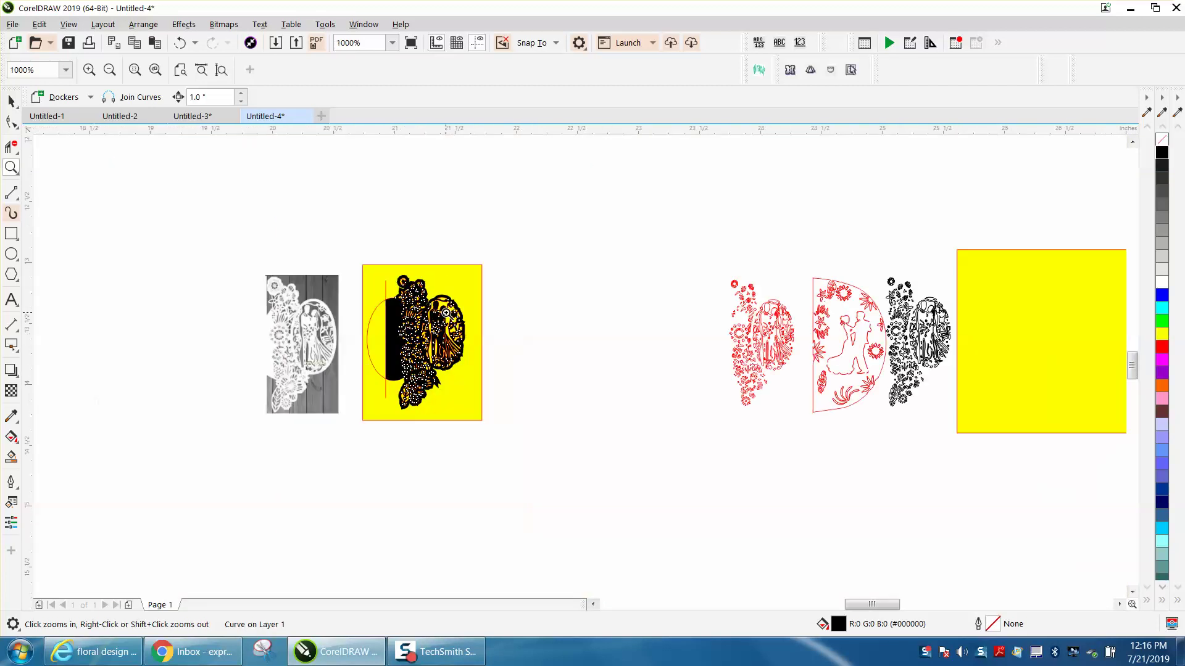
Test a black Smart Fill on the half-circle floral design, then undo it
left_click(18, 173)
left_click_drag(809, 272, 1021, 442)
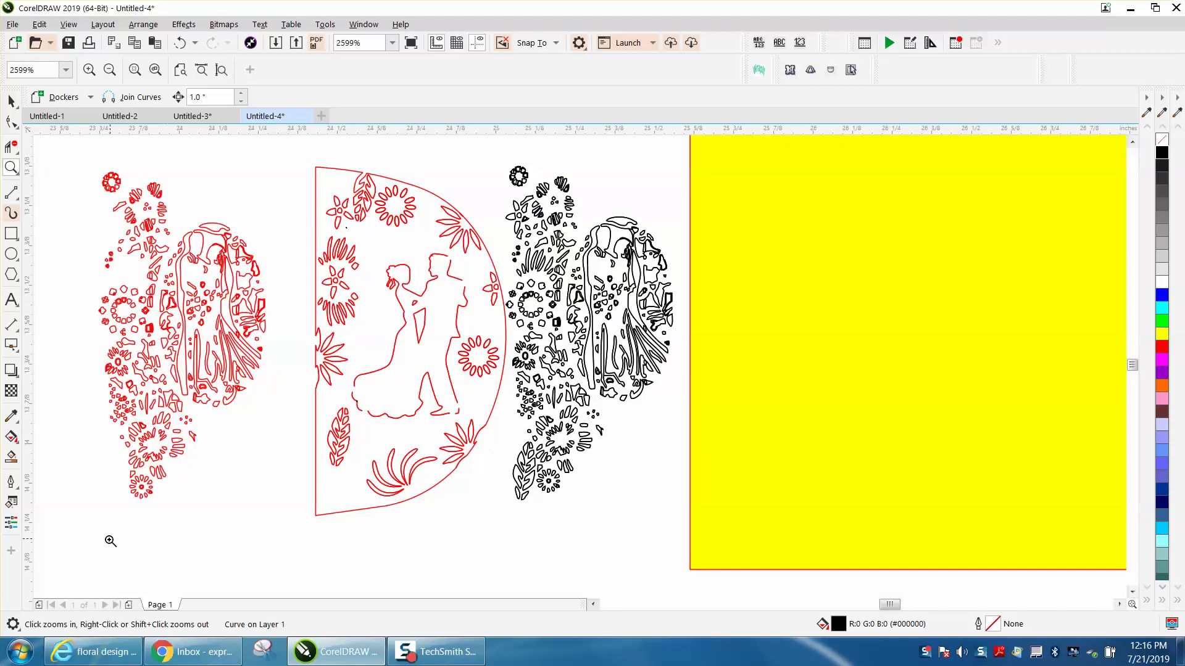
left_click(11, 456)
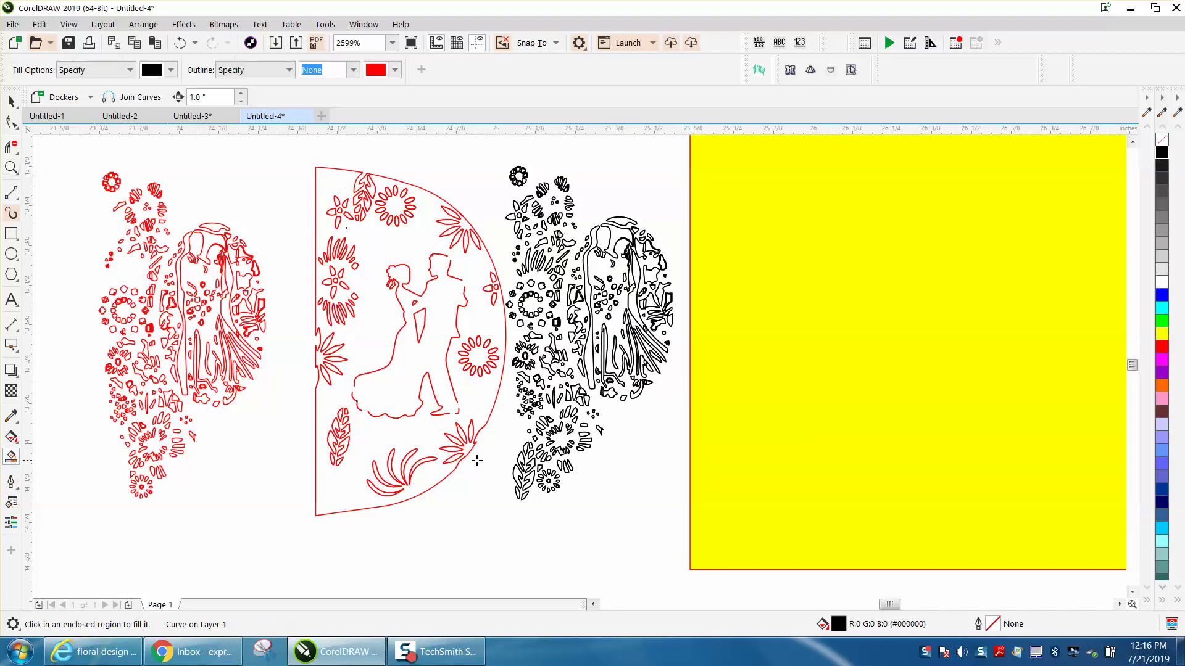
left_click(437, 440)
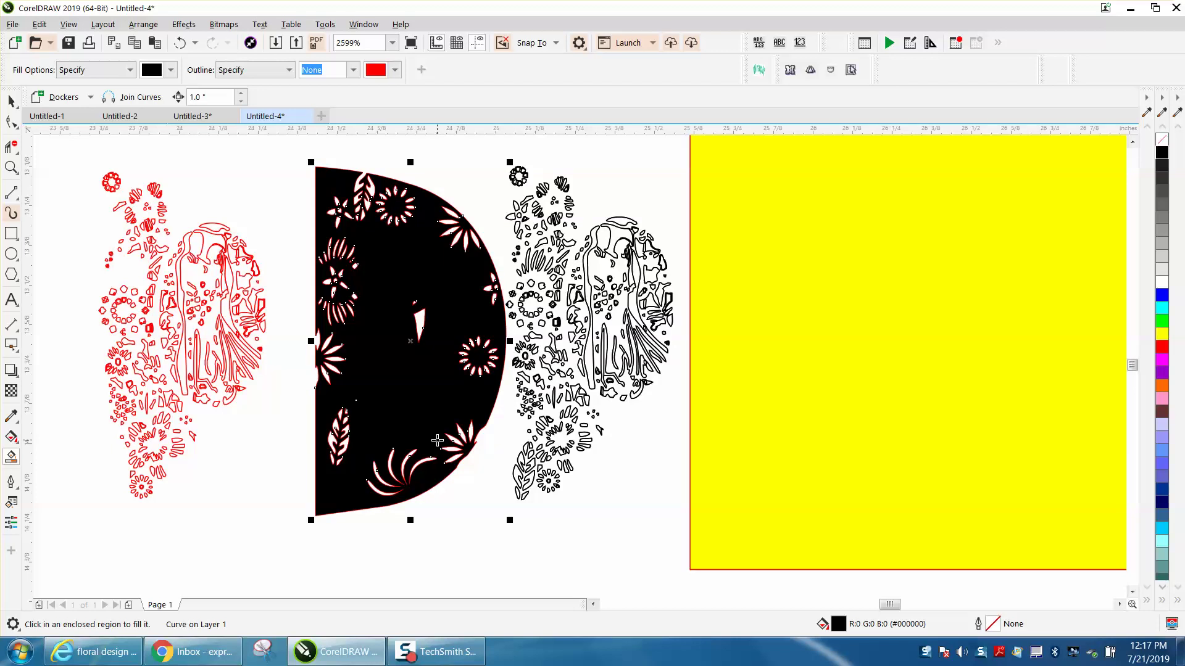
left_click(183, 43)
left_click(185, 44)
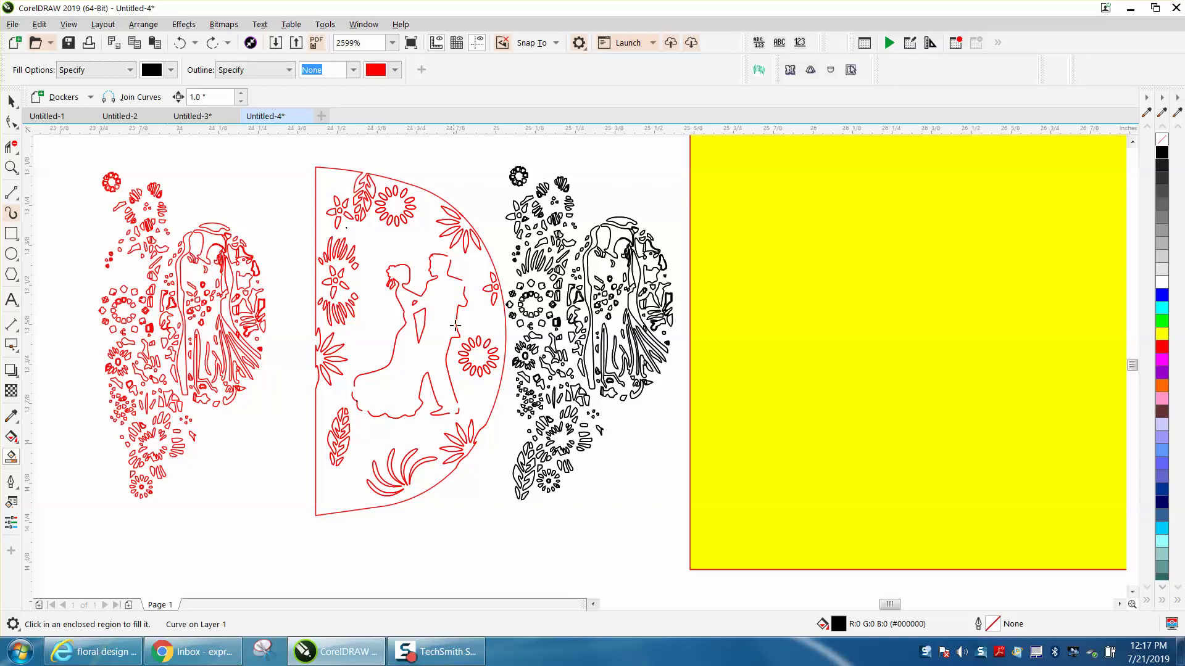
Zoom back to the yellow panel and set the filled lace design to No Fill
scroll(456, 325, "down", 3)
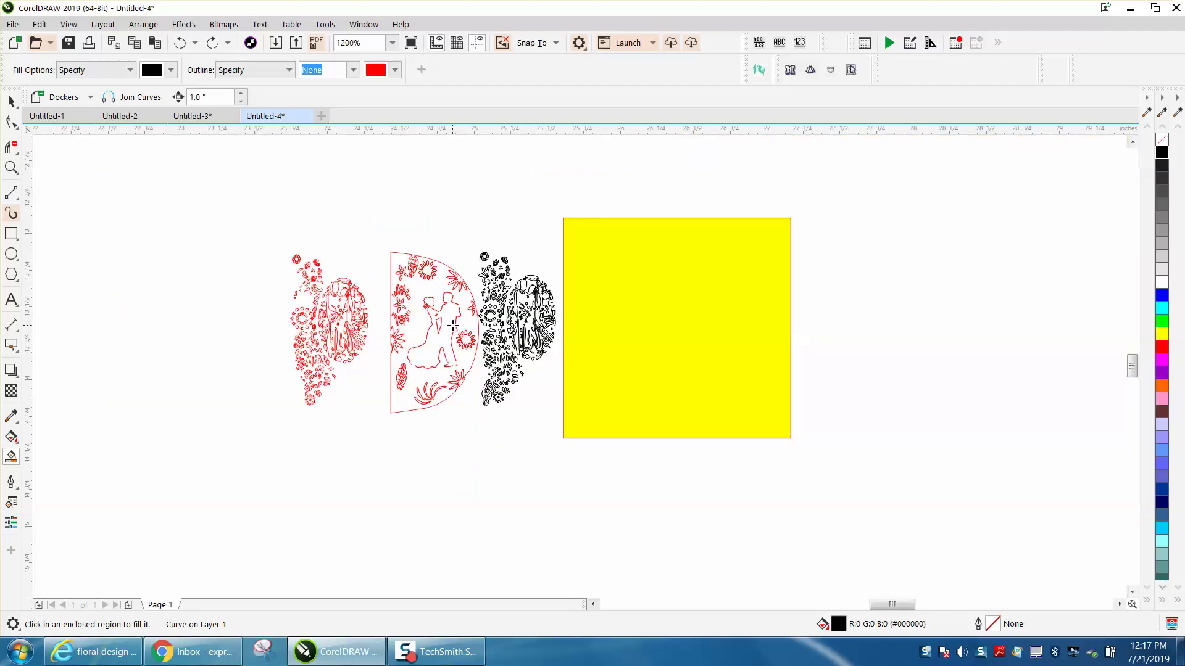
scroll(453, 326, "down", 2)
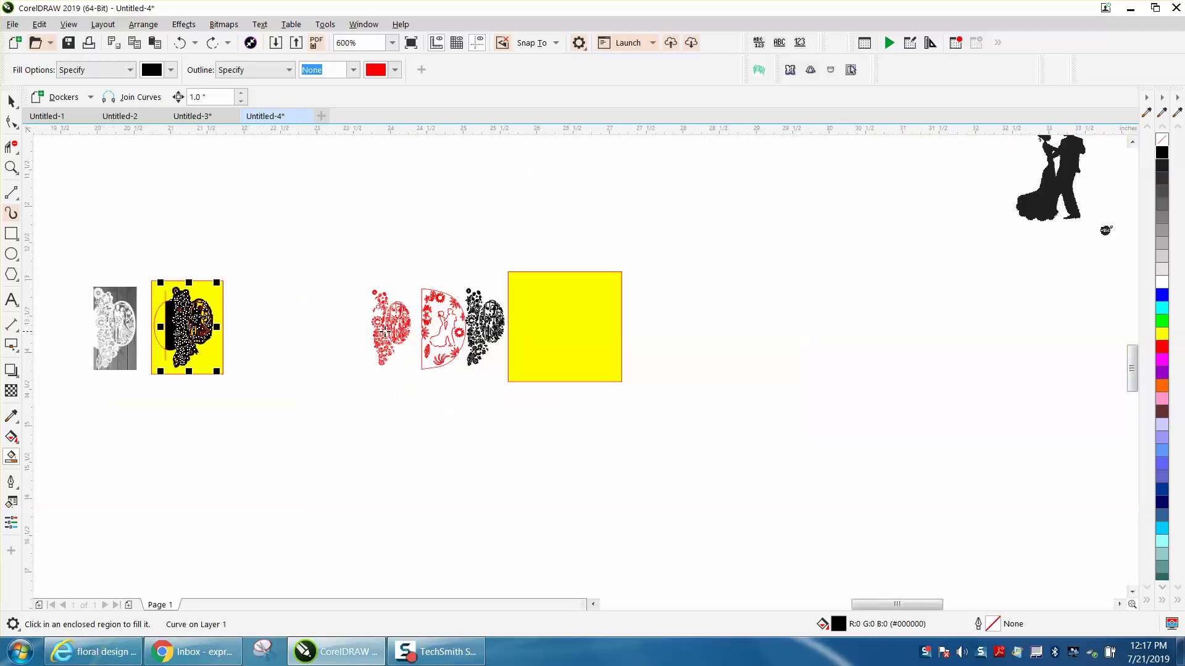
left_click(11, 173)
left_click_drag(149, 277, 288, 390)
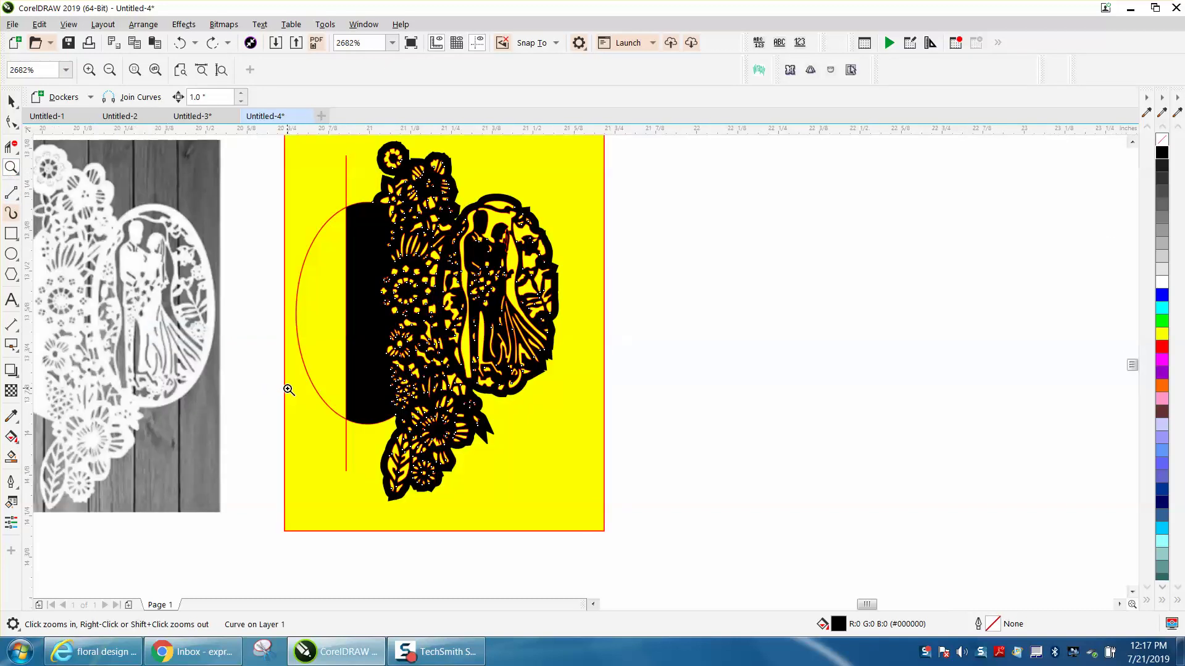
left_click(12, 101)
left_click(1162, 140)
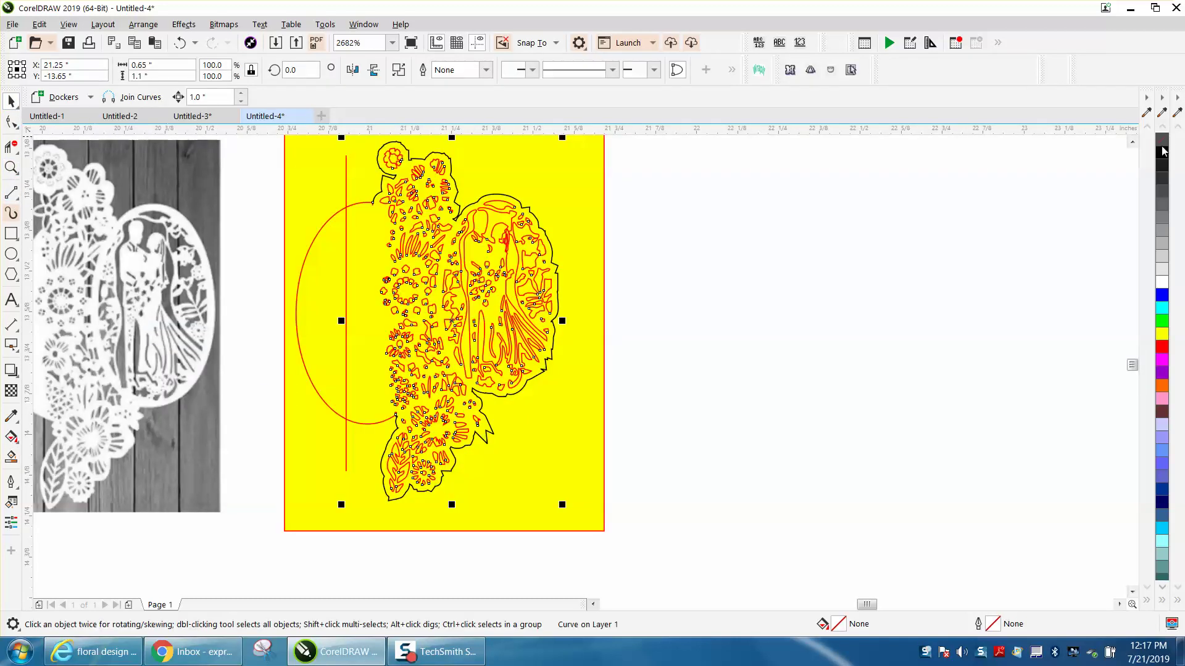